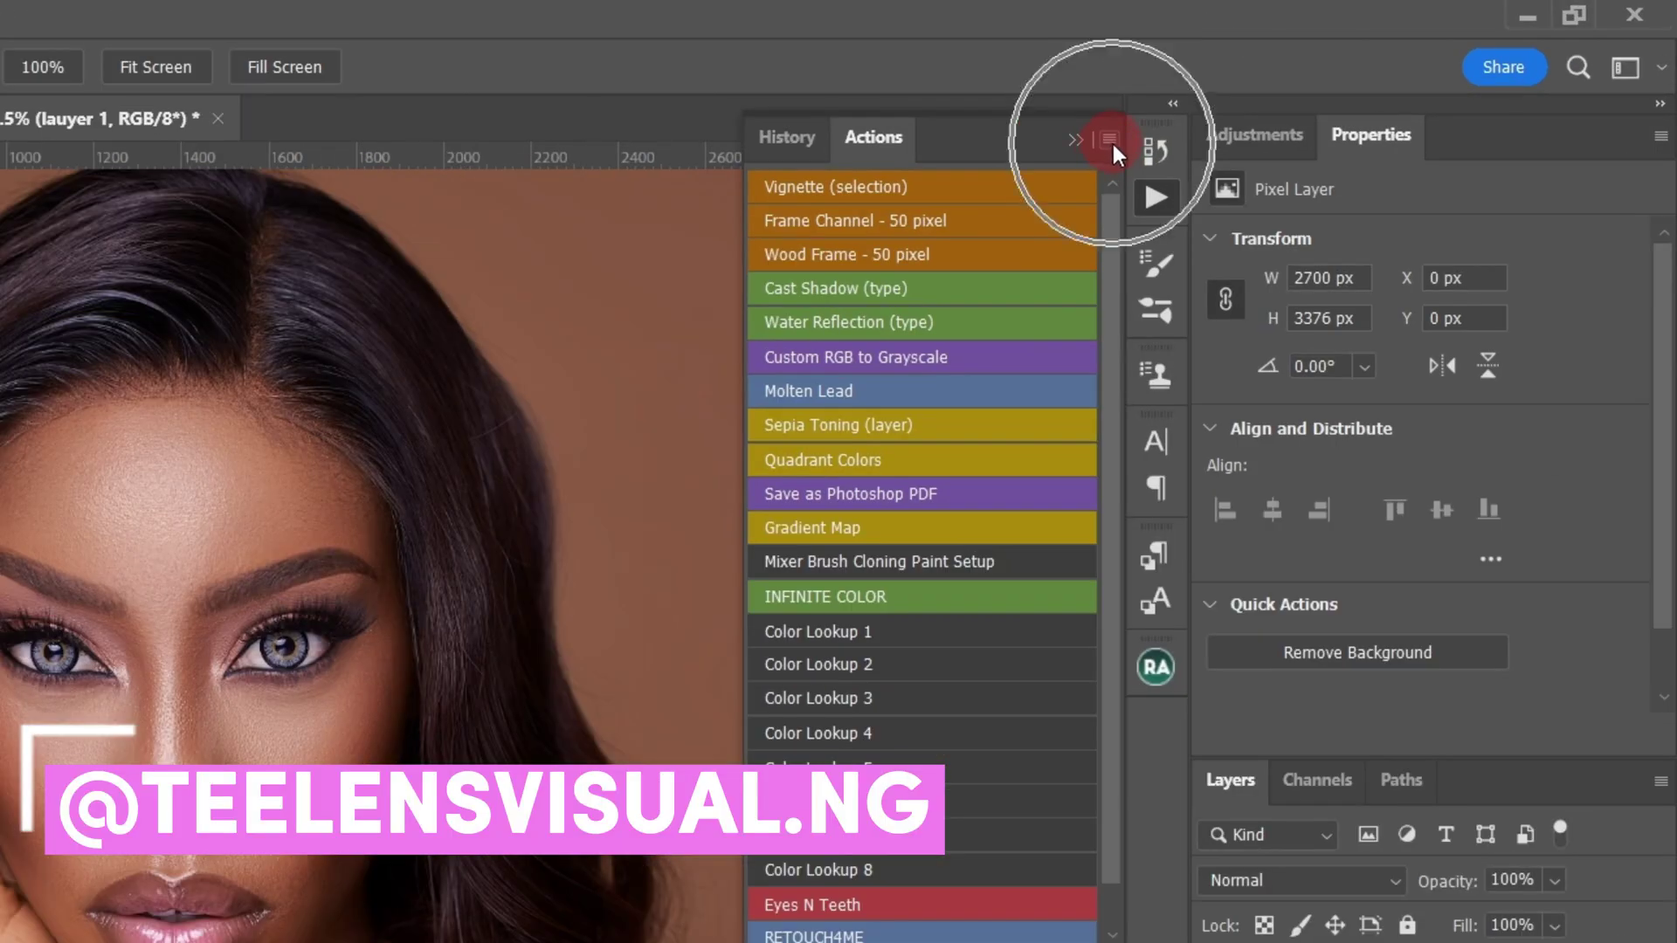
Step: Open the Actions panel from the Window menu and turn off Button Mode in its flyout
left_click(1296, 94)
left_click(1341, 99)
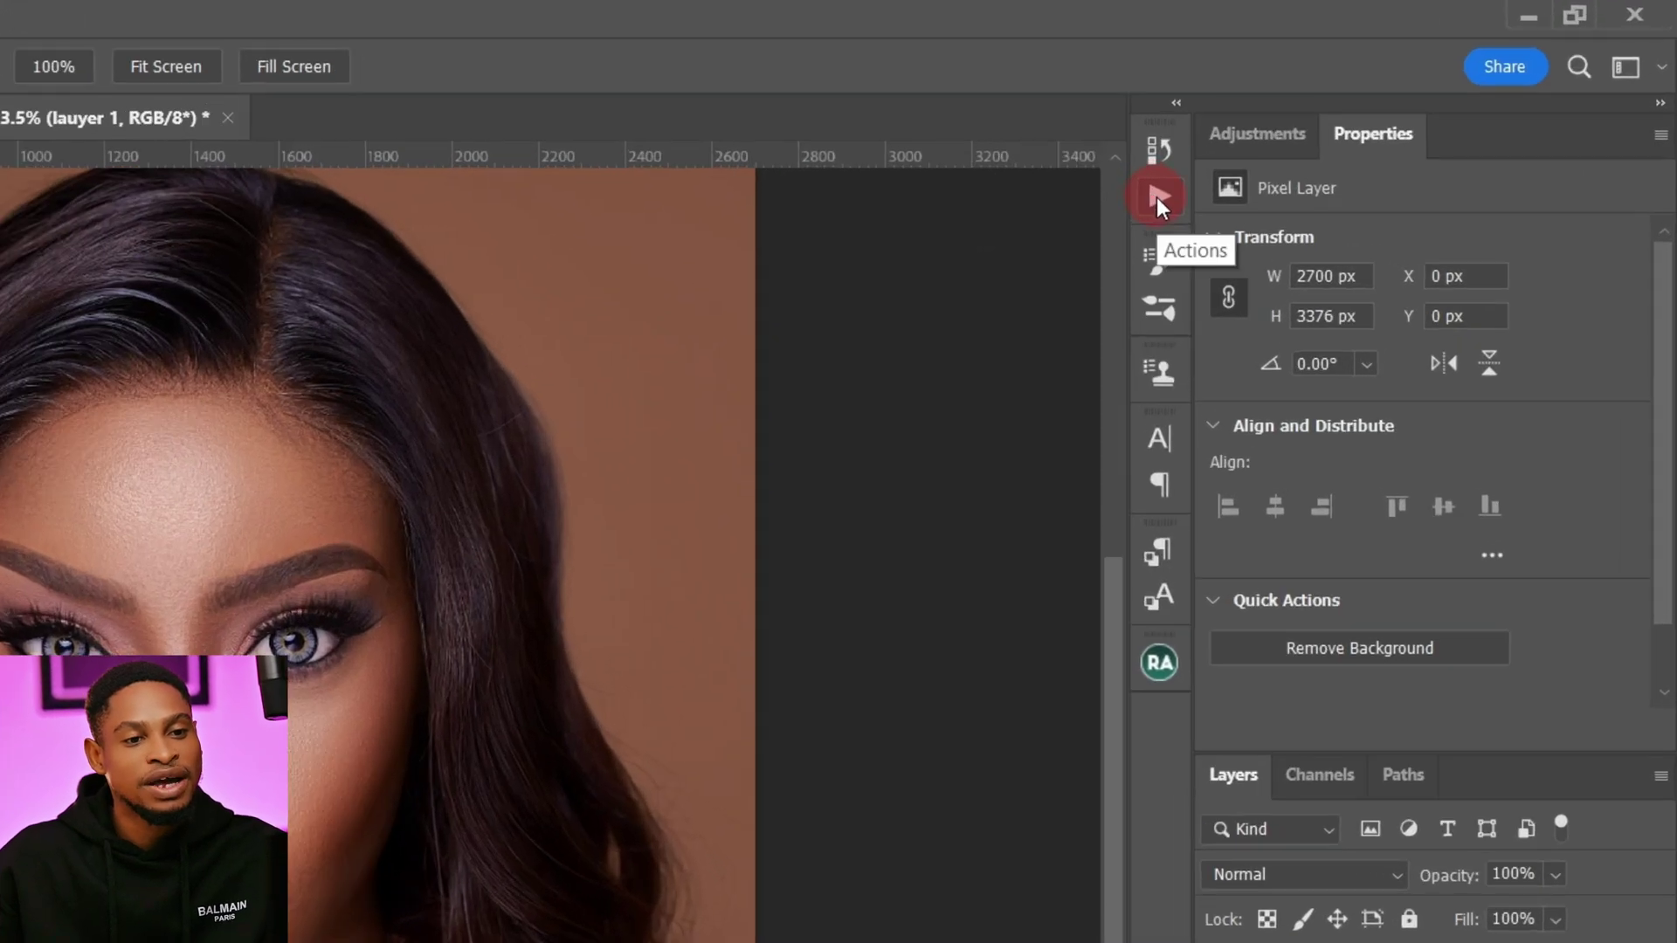
left_click(1328, 133)
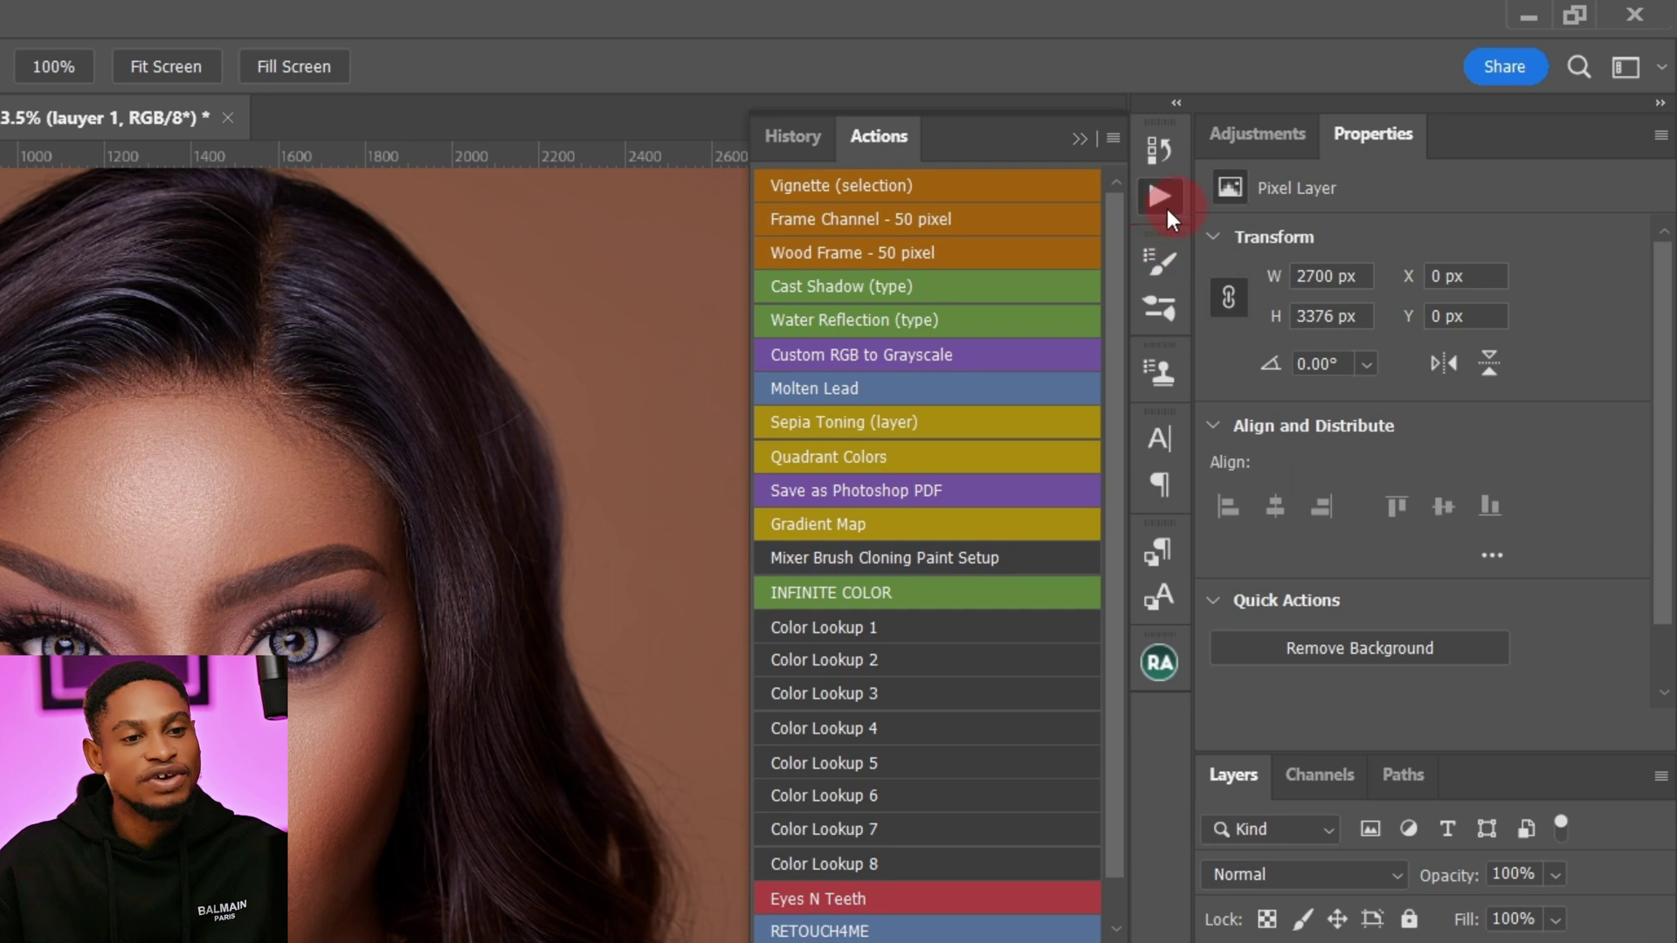
left_click(1079, 138)
left_click(690, 18)
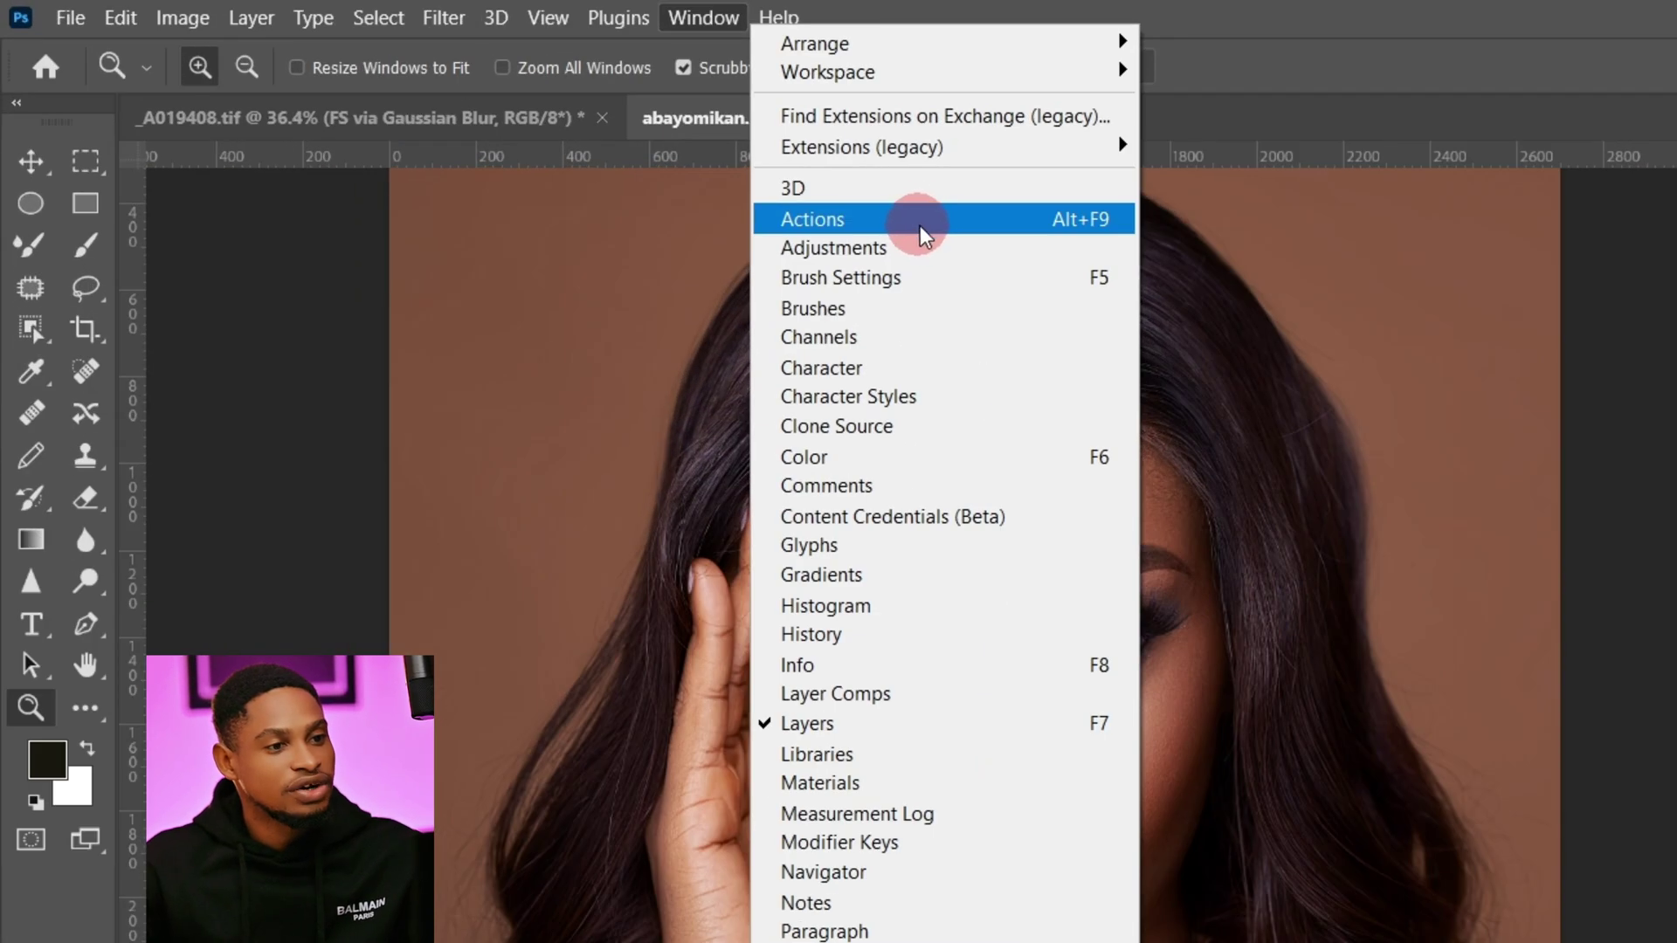
left_click(651, 155)
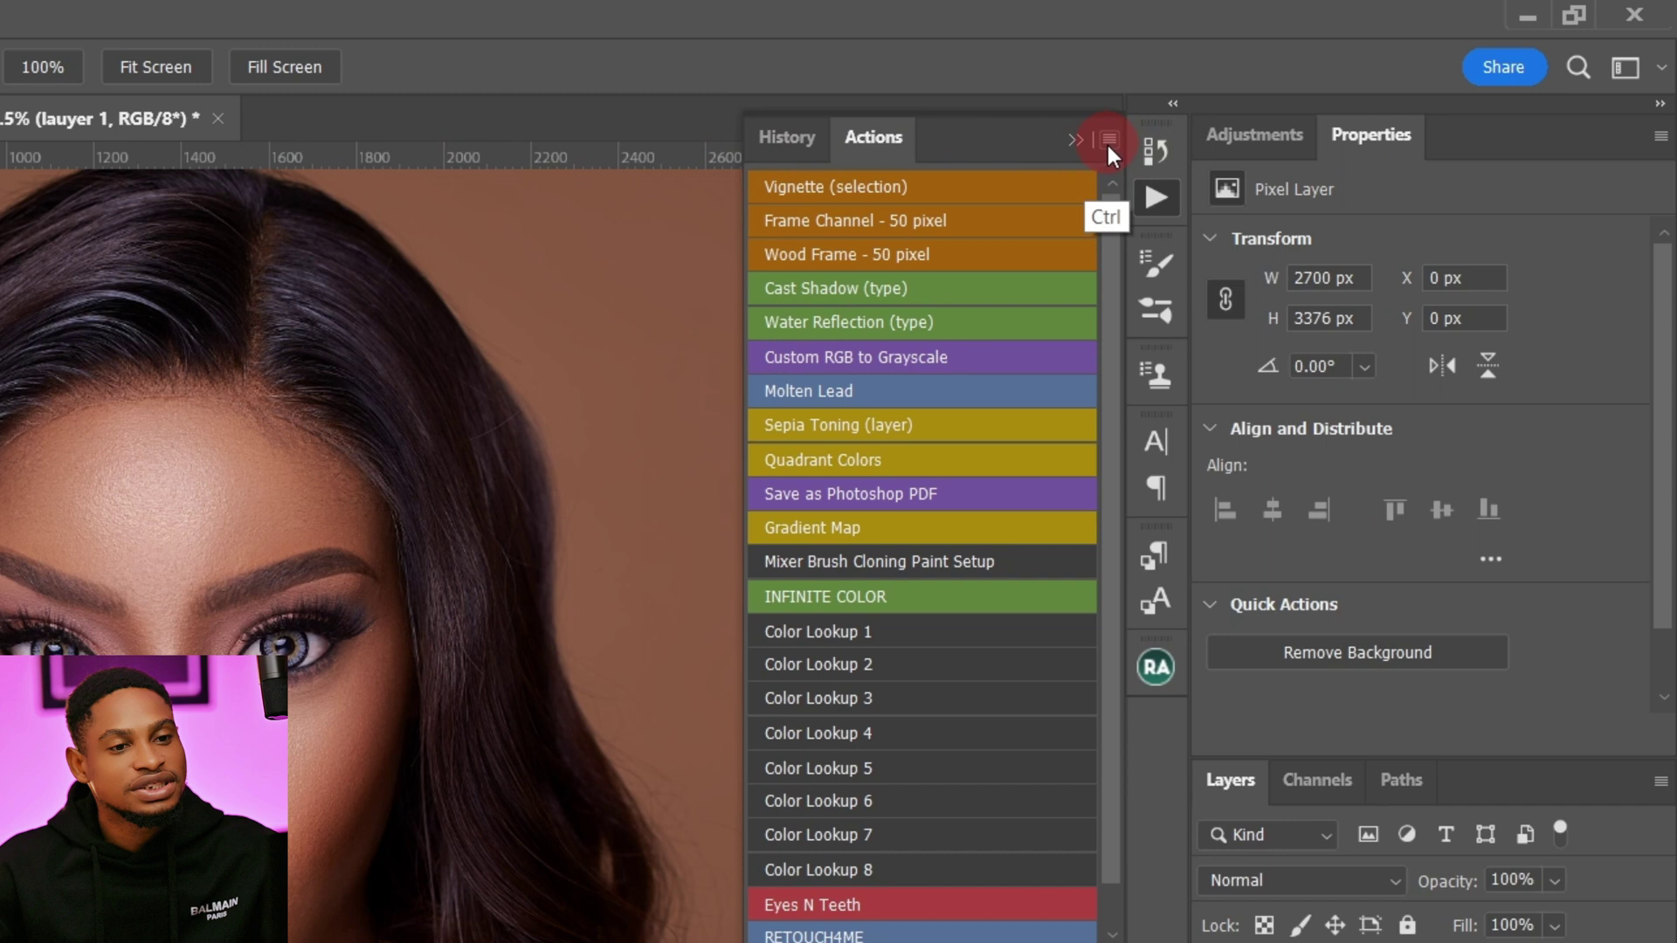
left_click(1298, 97)
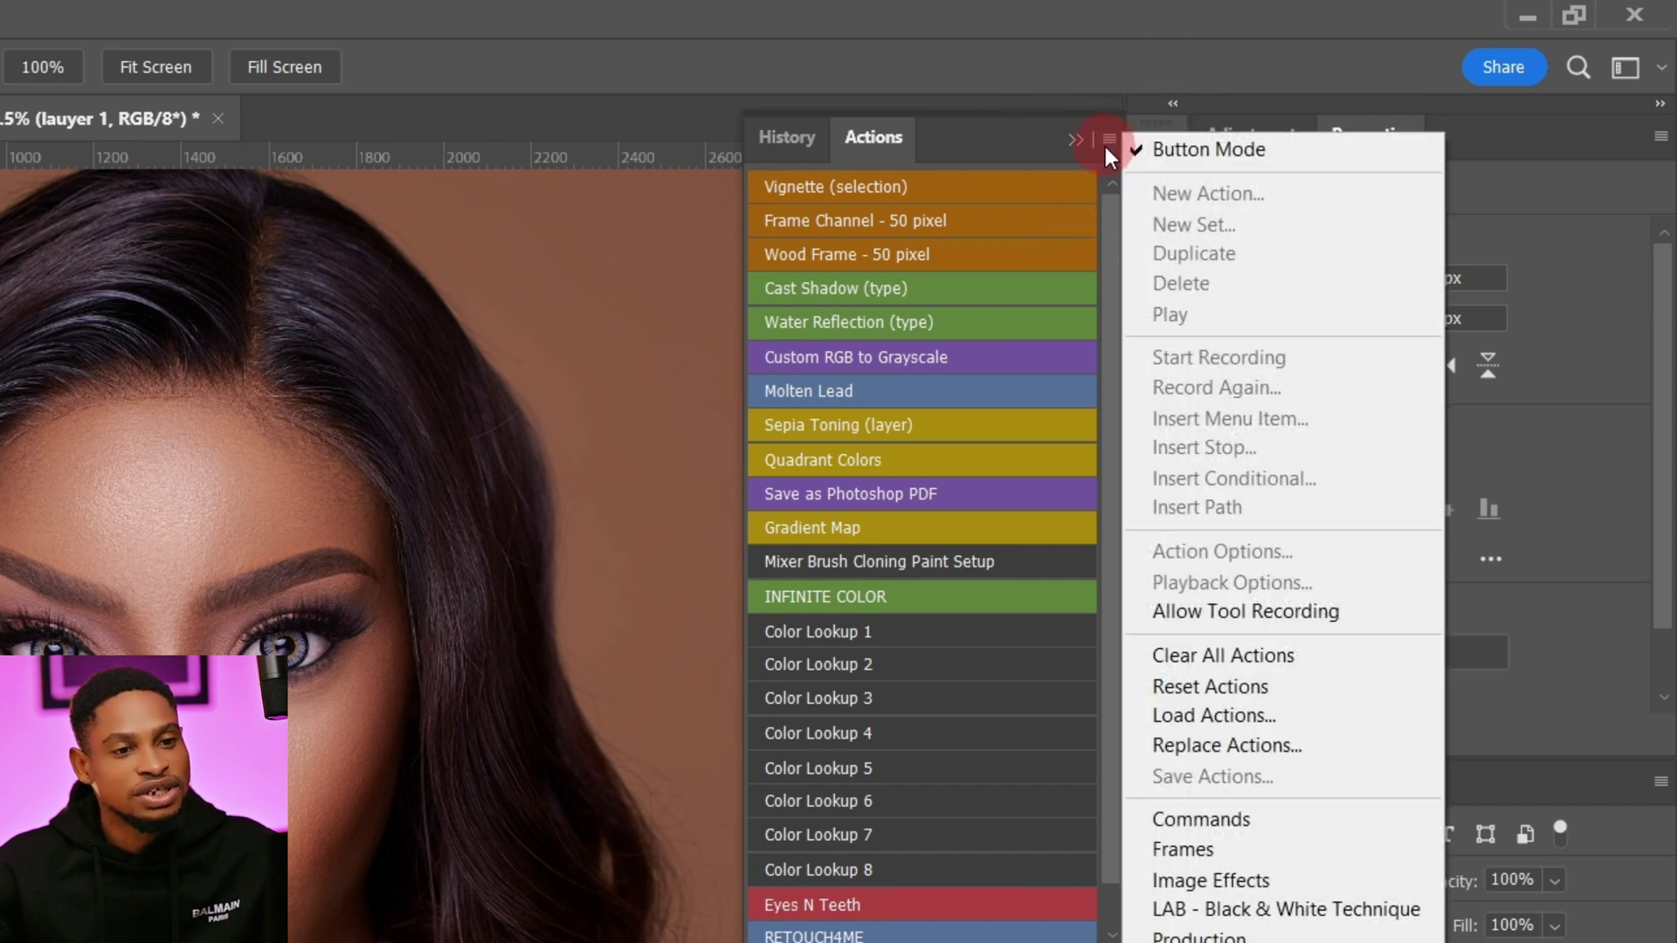
left_click(1166, 149)
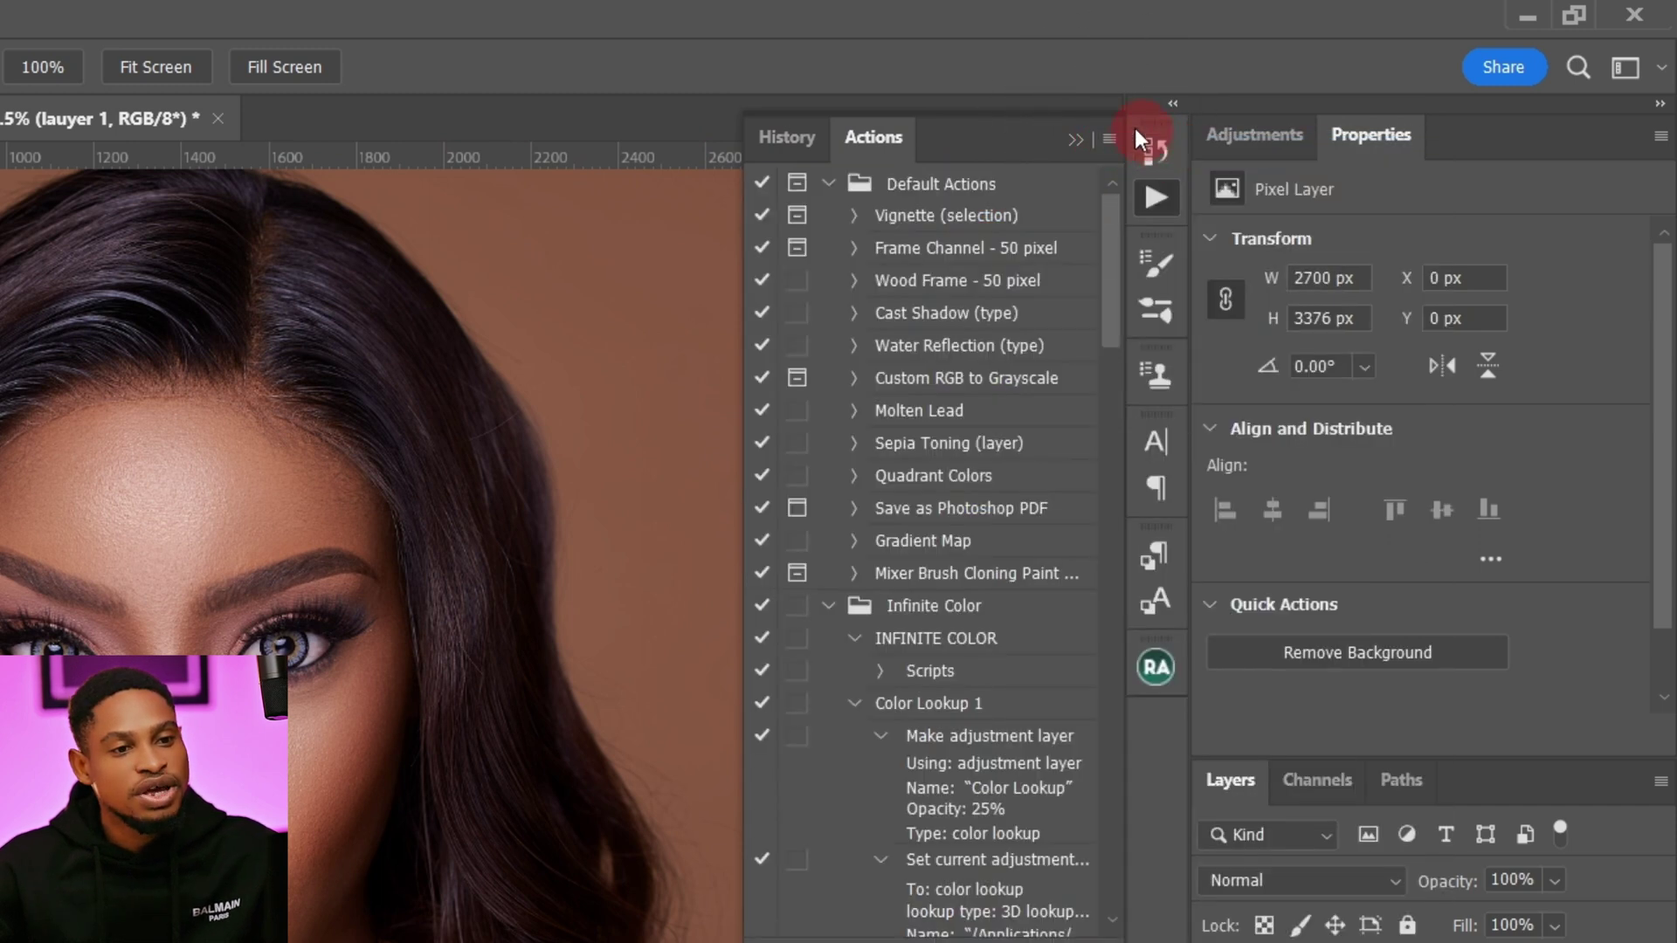
left_click_drag(1298, 217, 1302, 260)
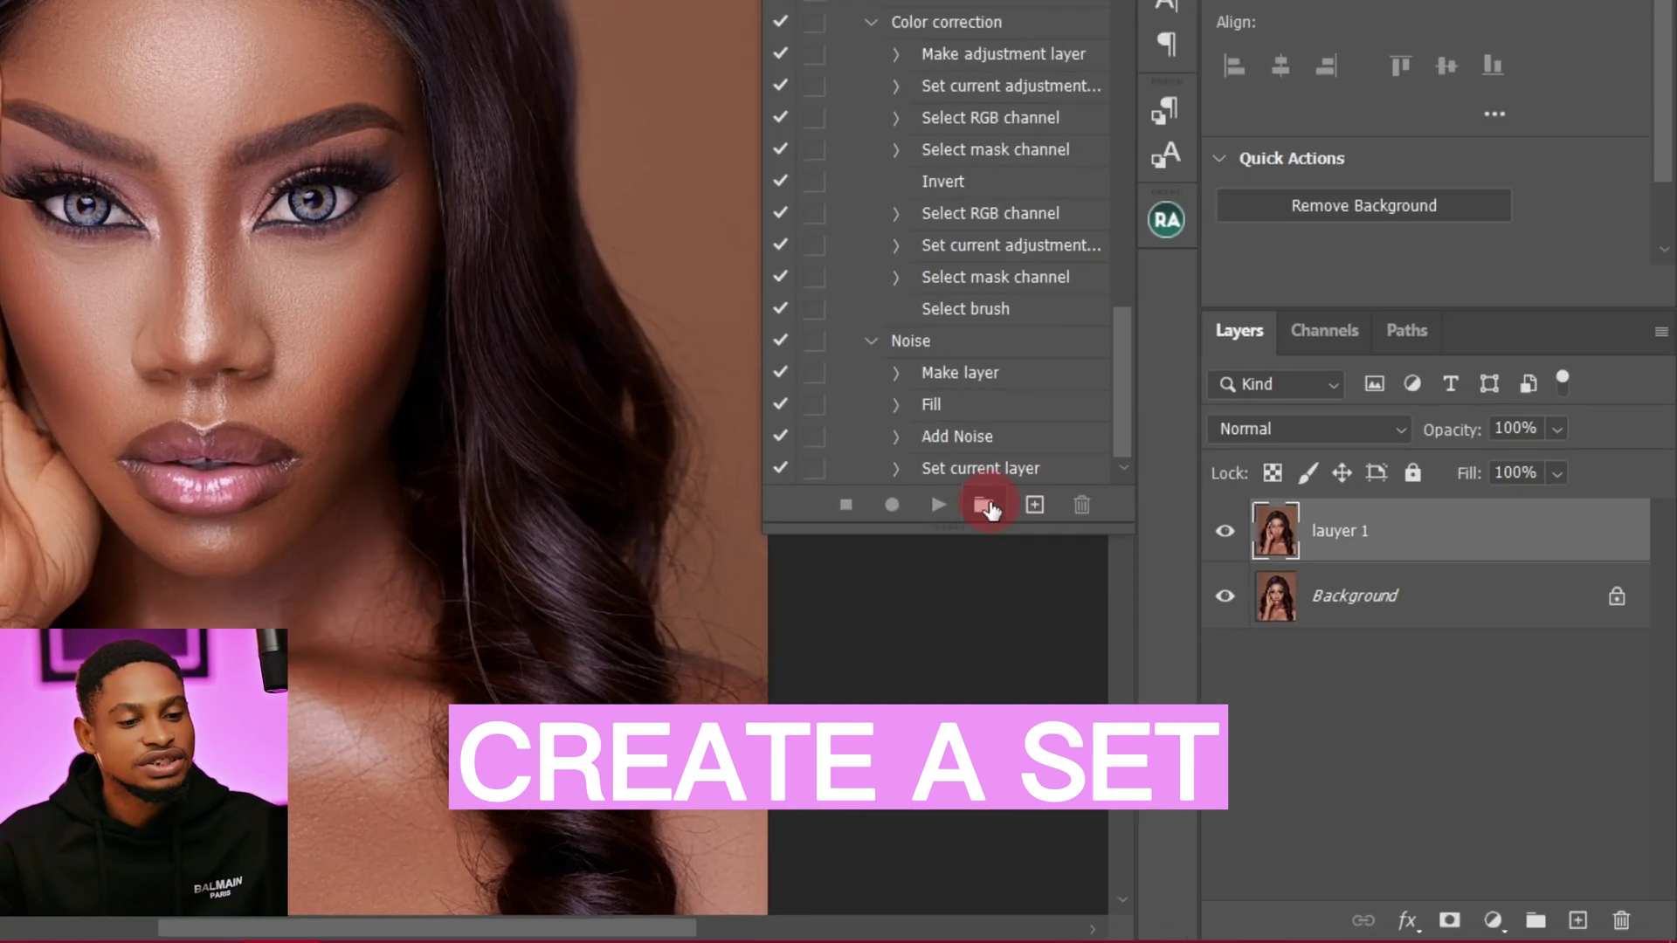
Step: Create a new action set named 'test' and begin a new action inside it
left_click(1203, 646)
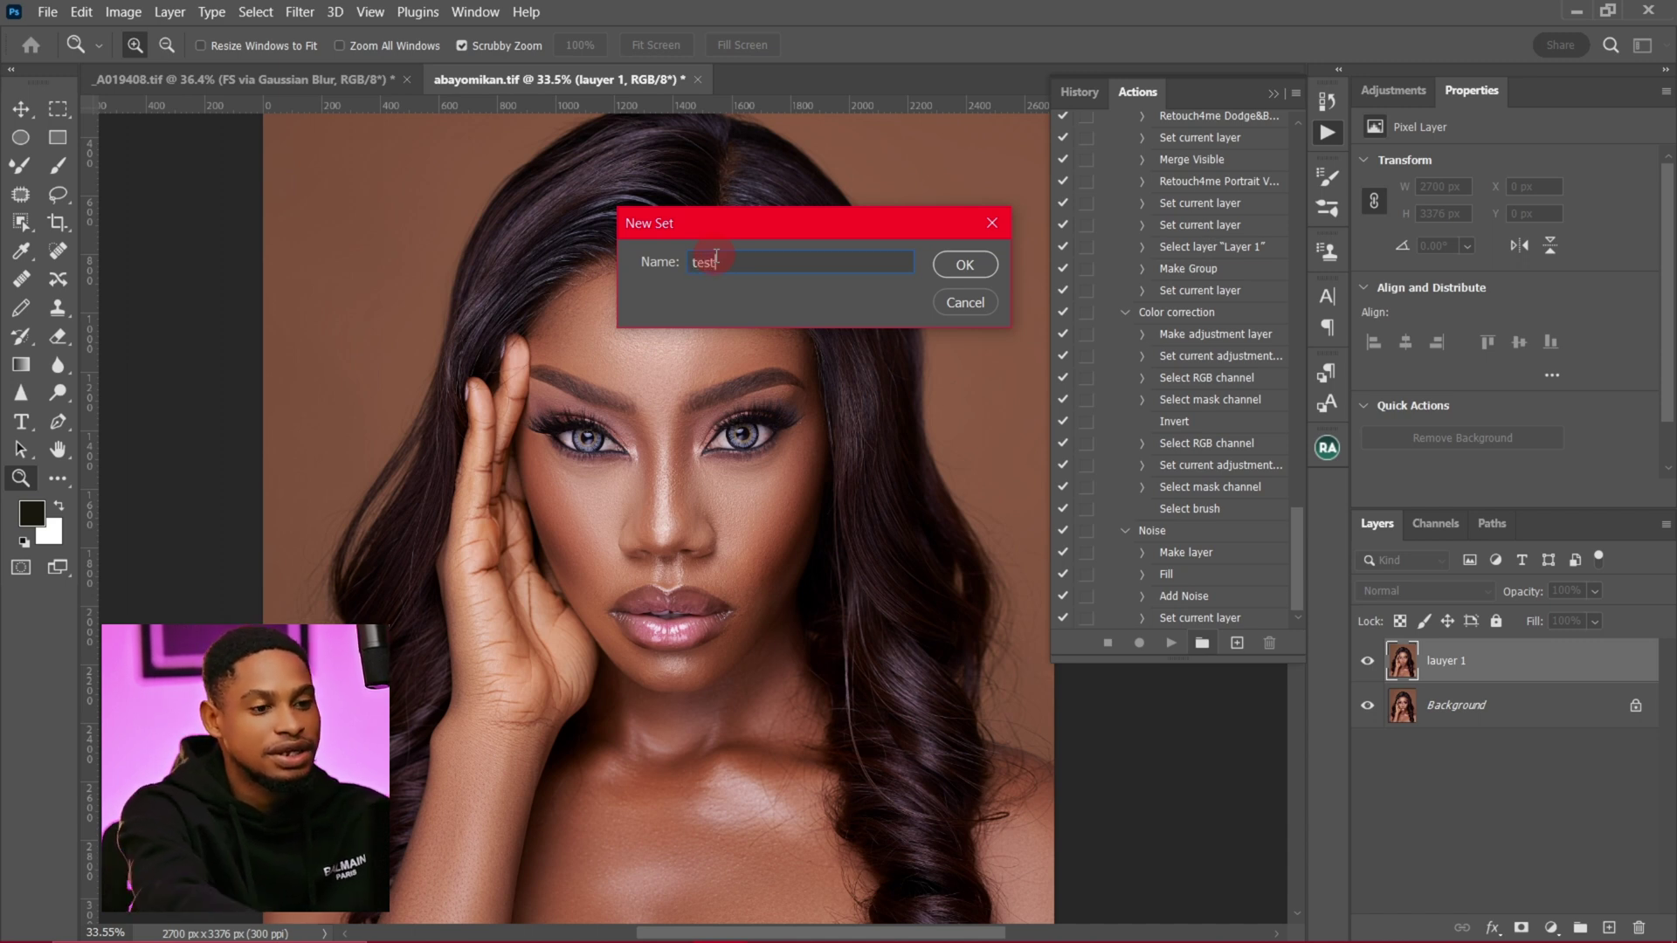
left_click(968, 263)
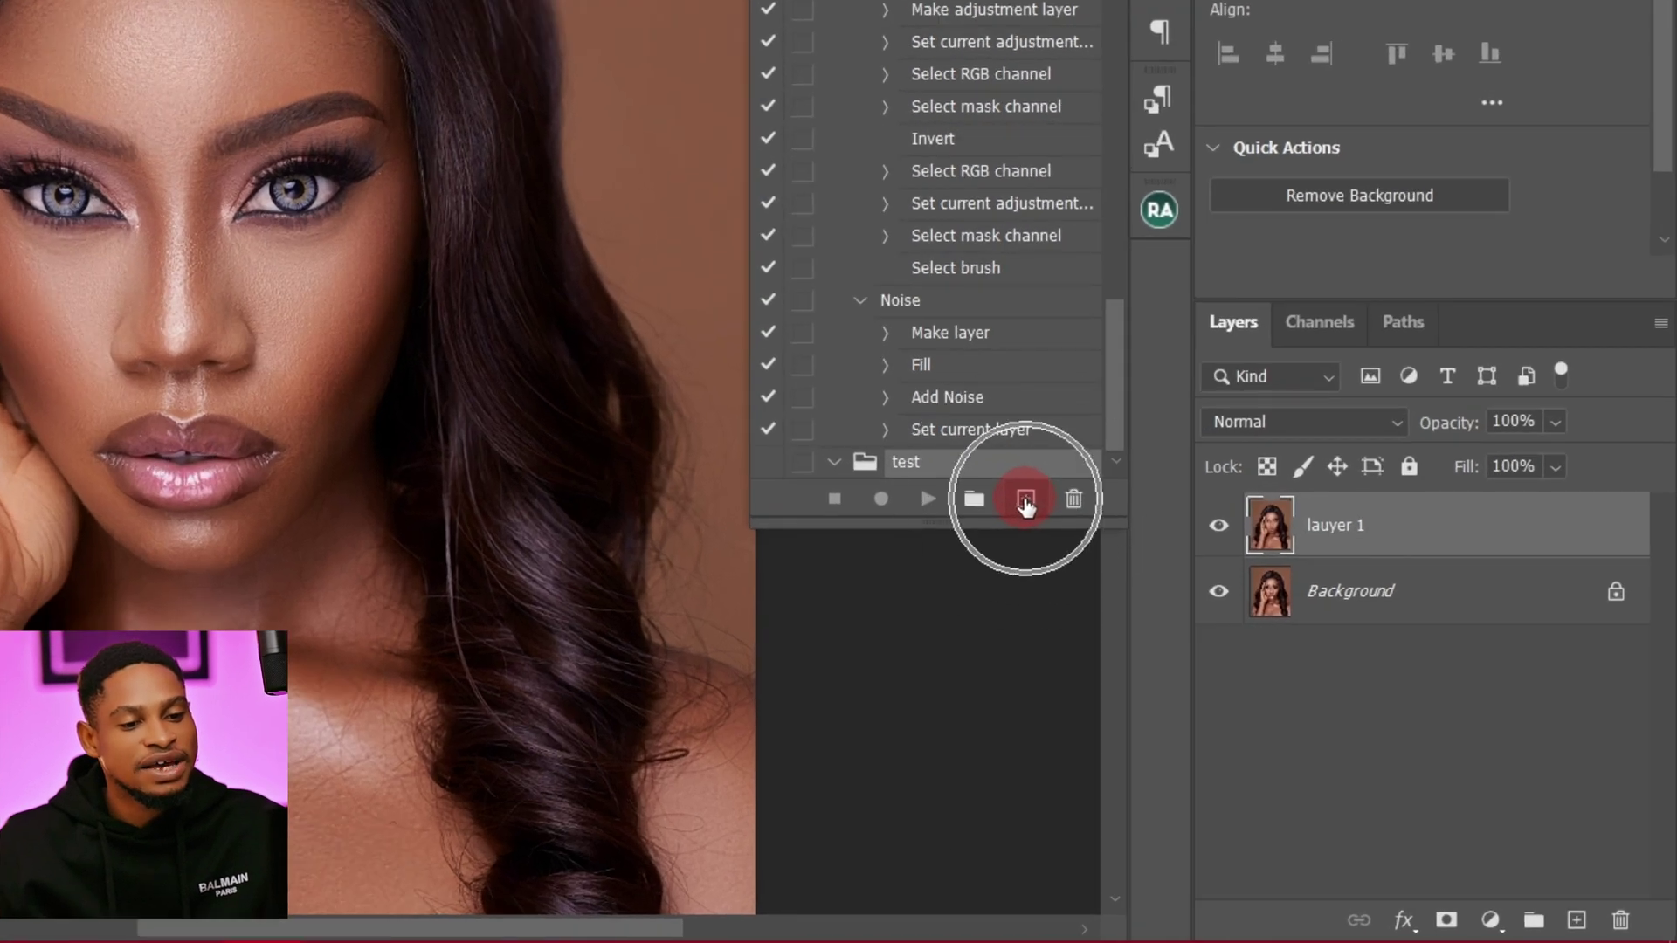
left_click(1236, 644)
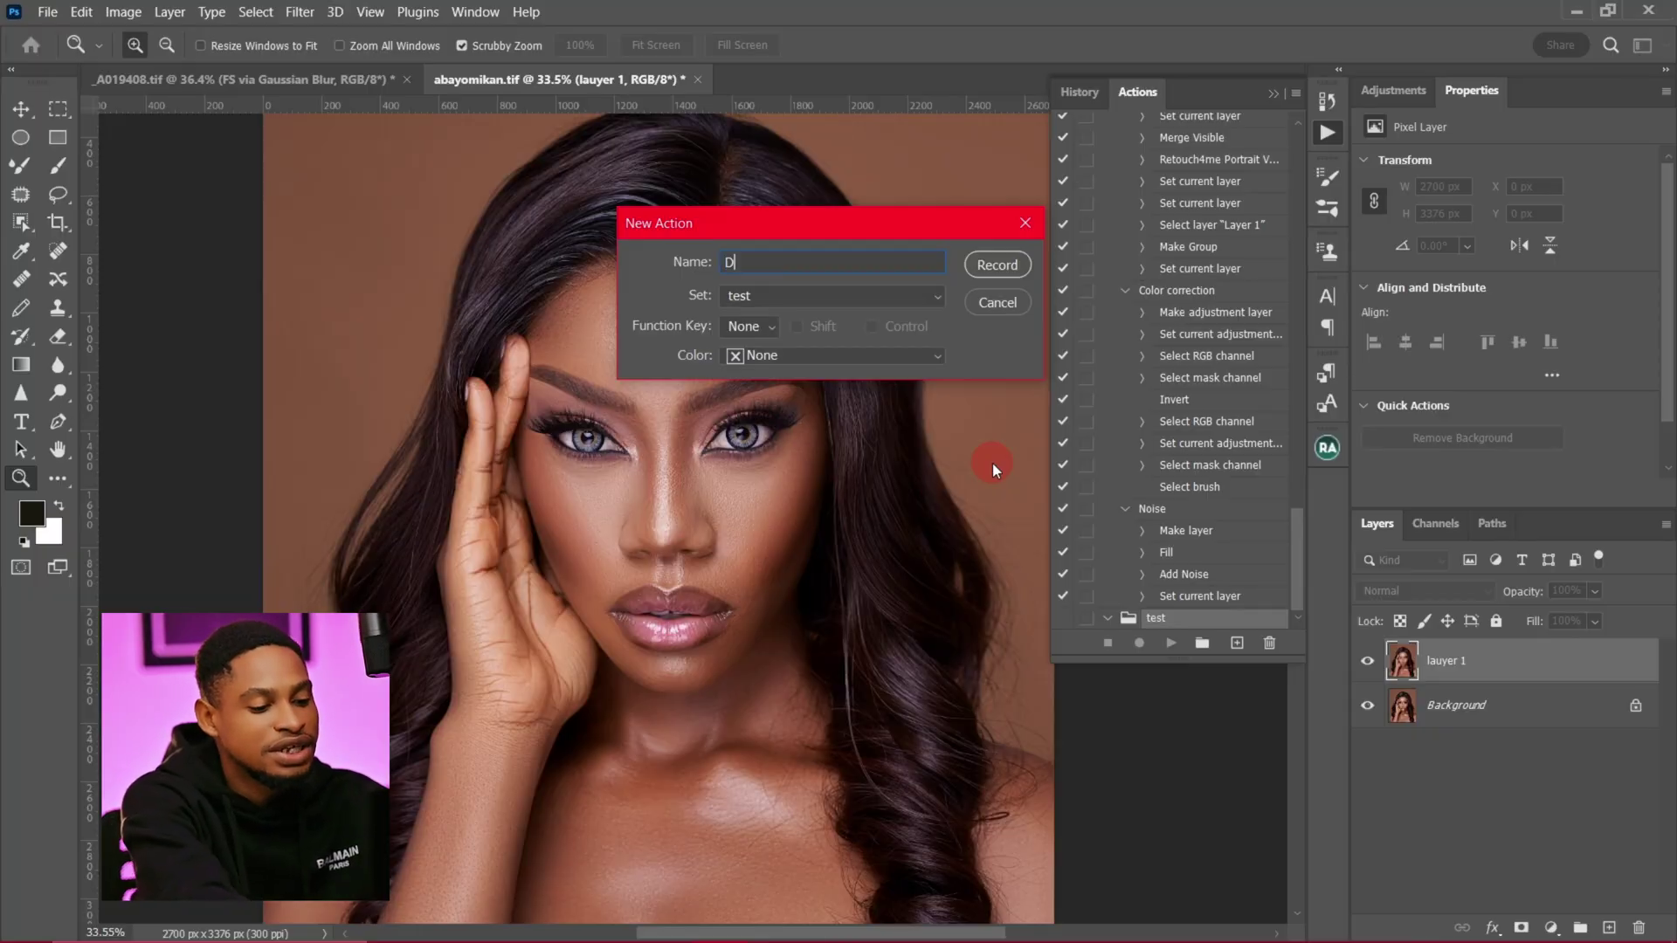
Step: Name the new action DnB, colour it Orange, set Function Key to None, and start recording
type("nB")
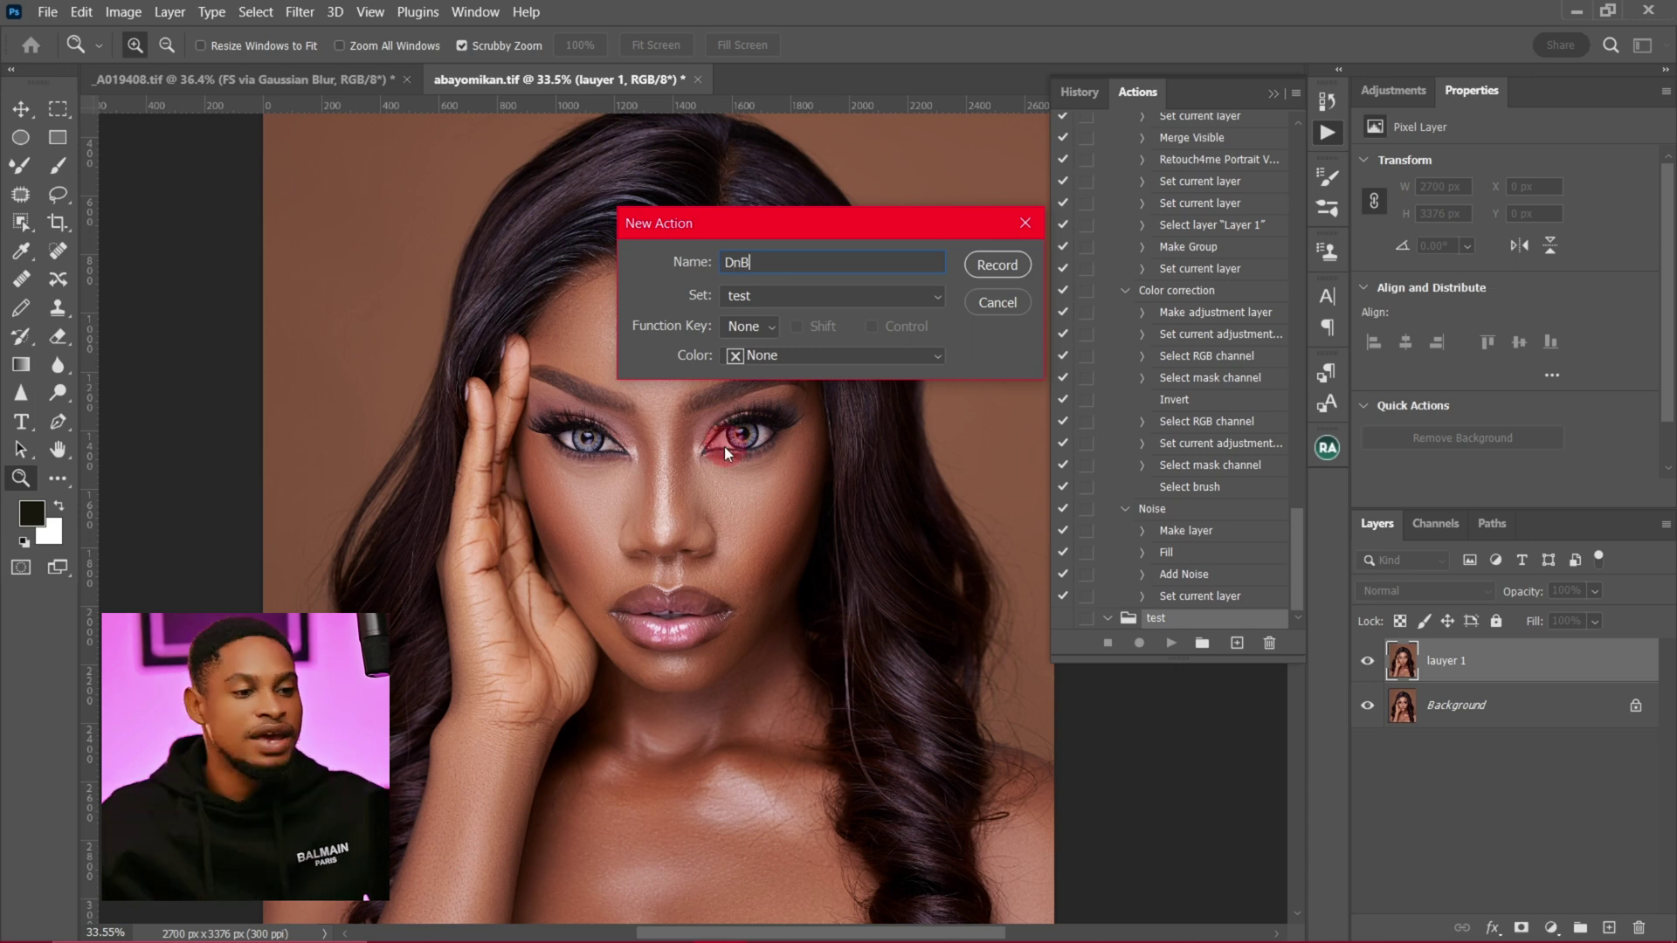
left_click(785, 357)
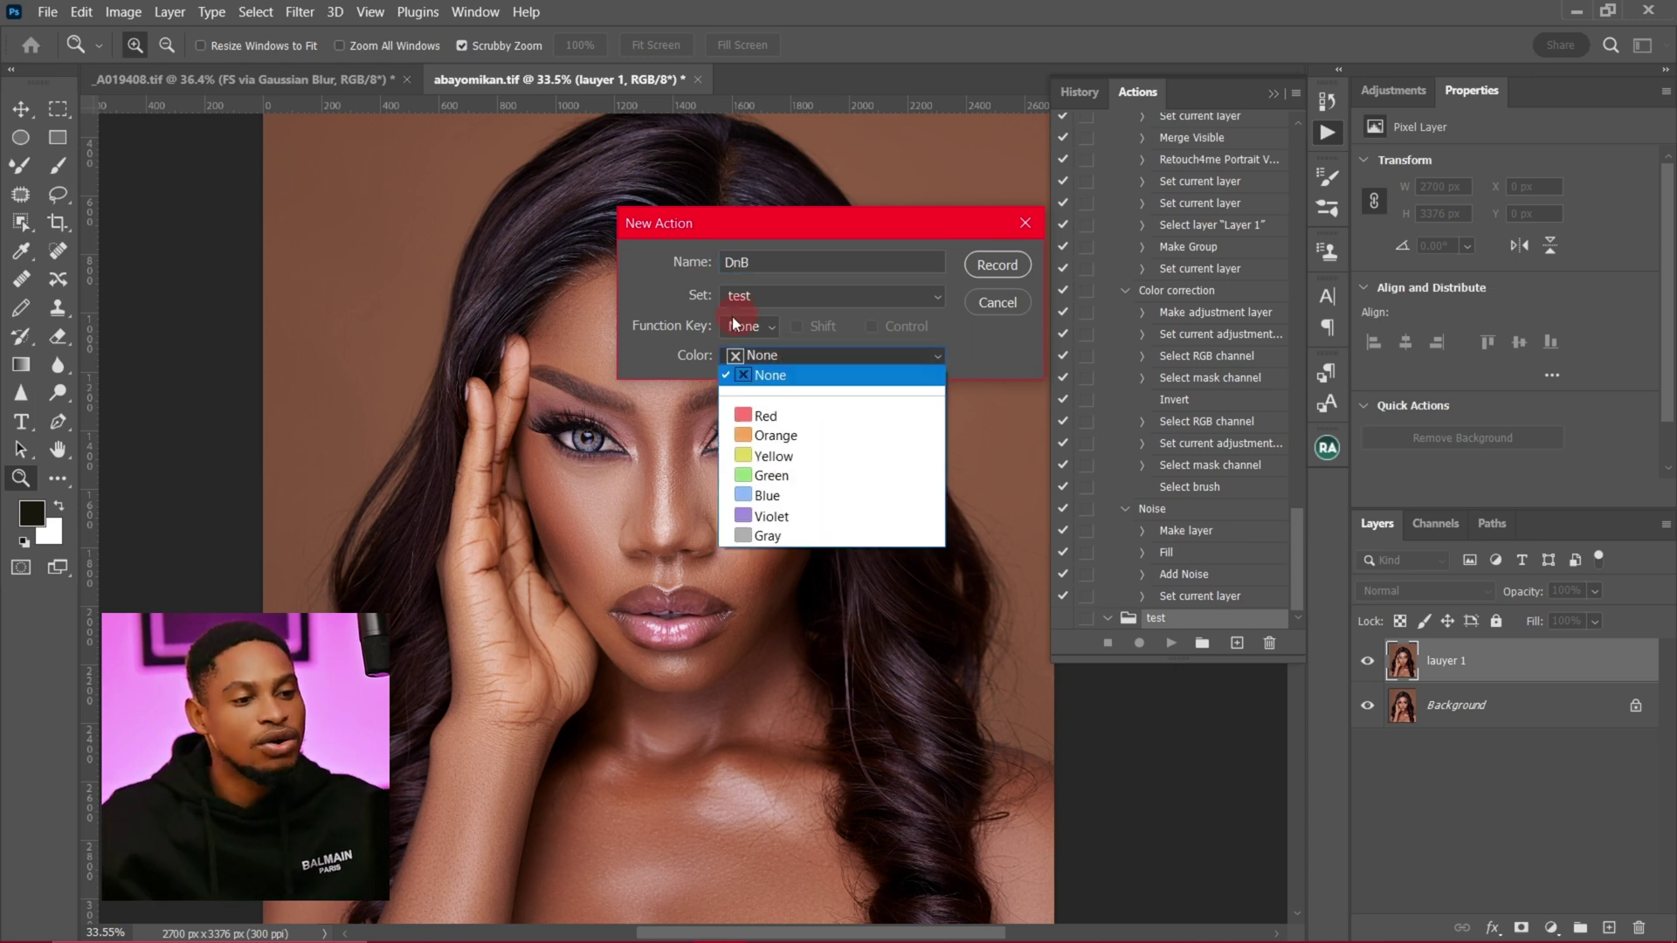
left_click(806, 438)
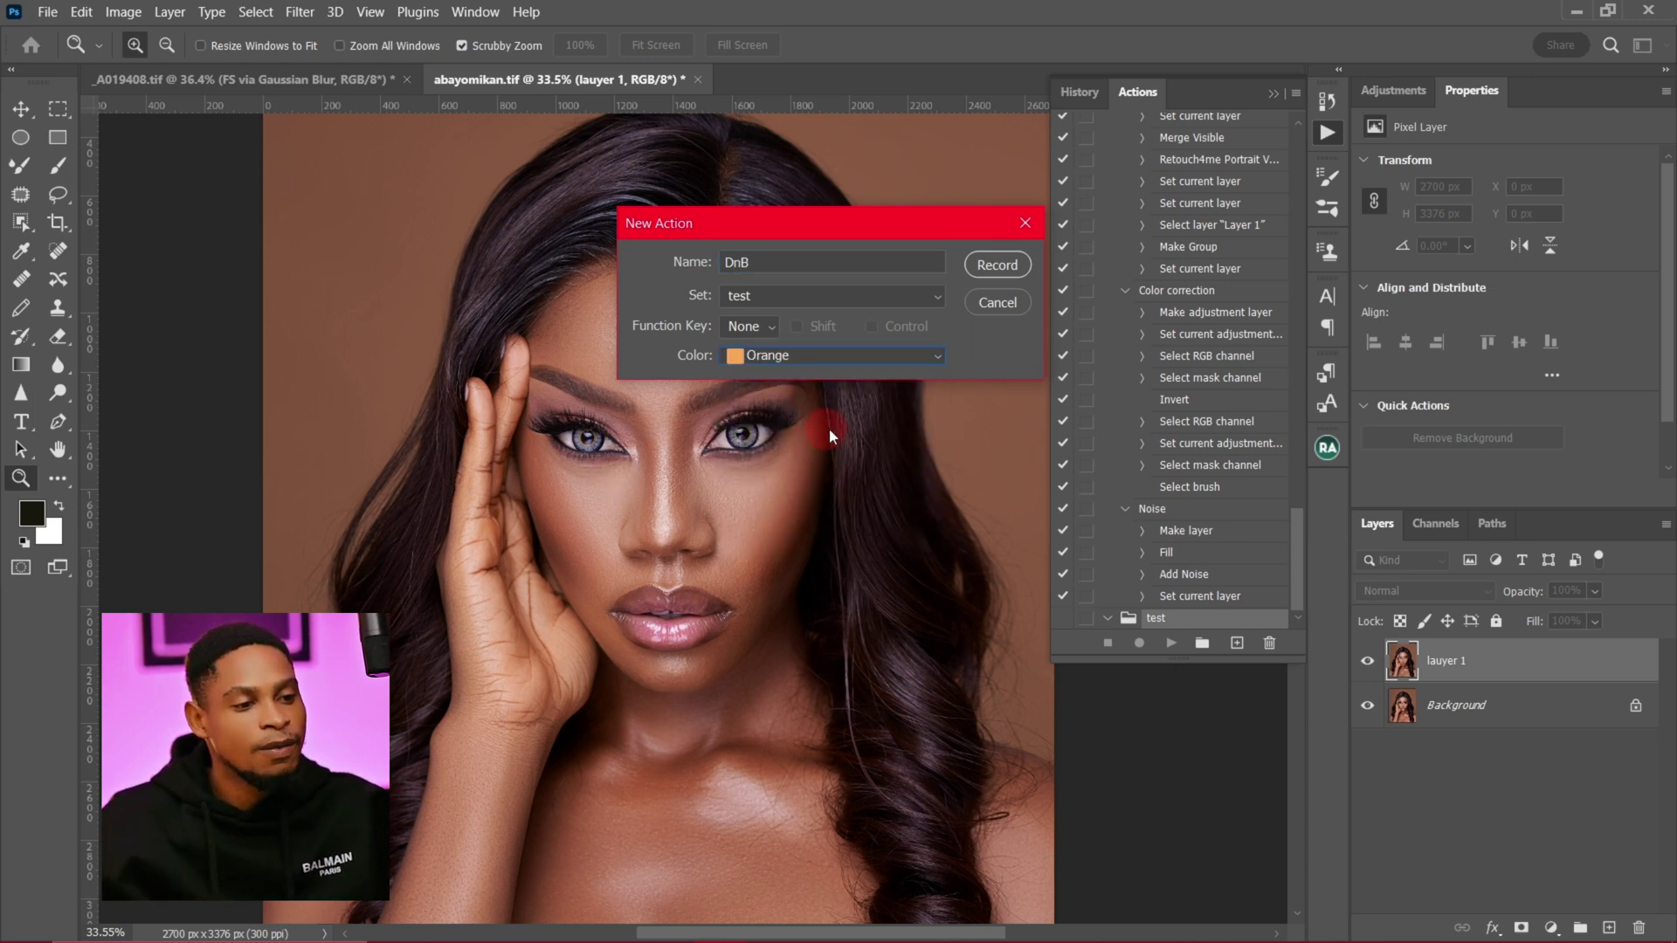
left_click(746, 327)
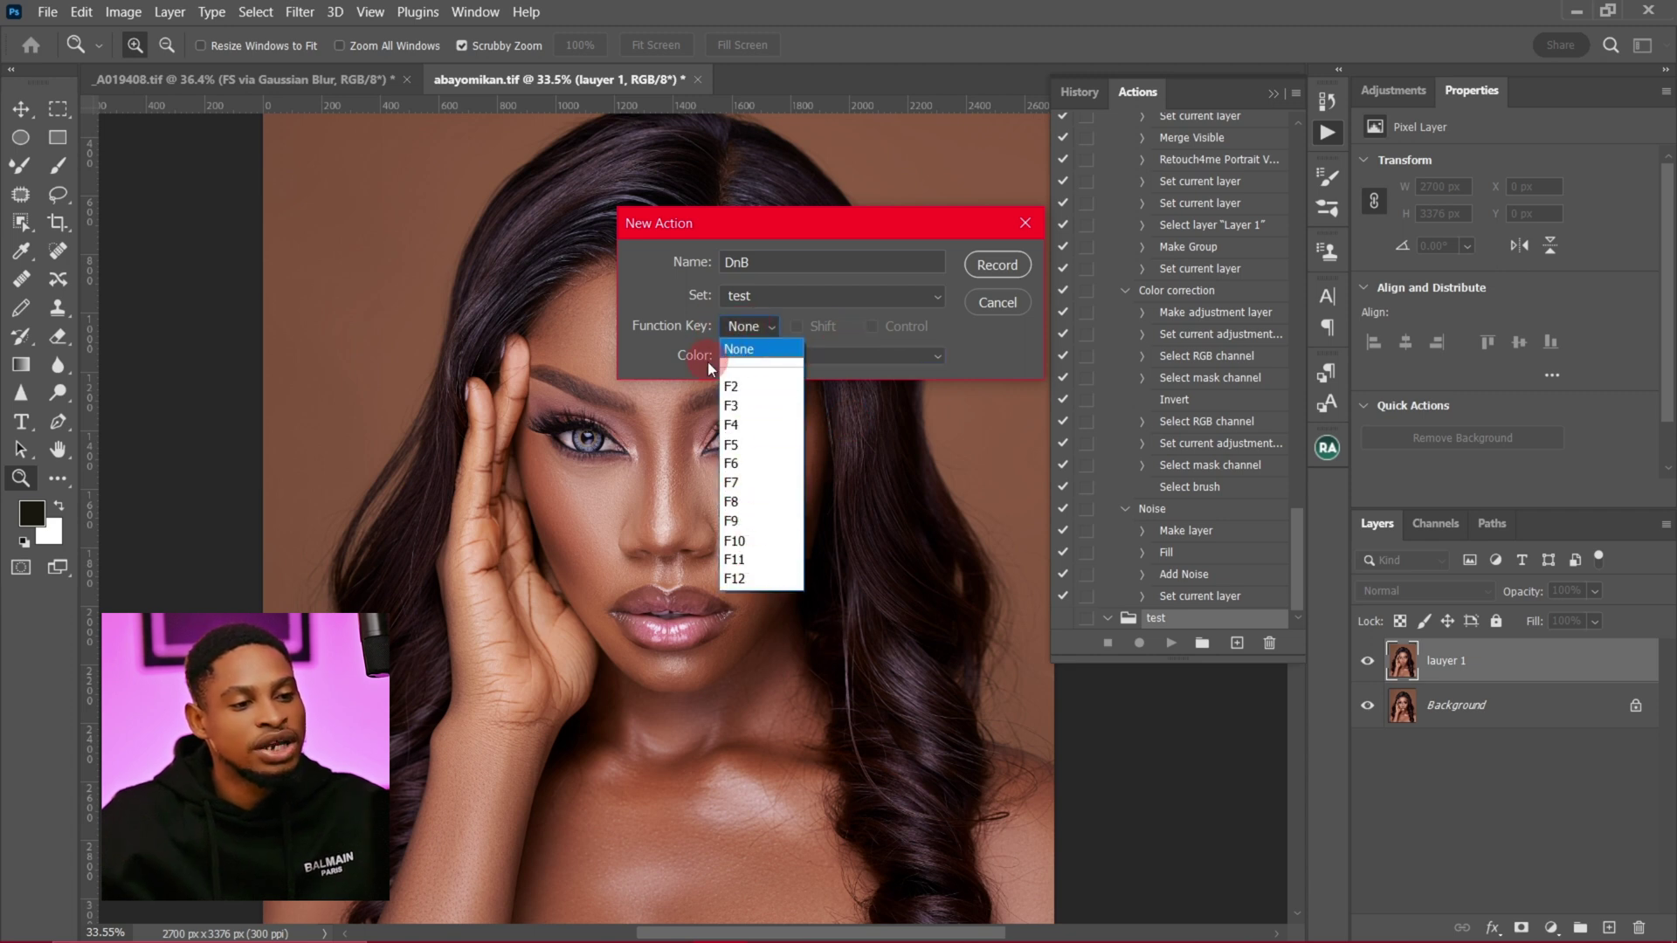
left_click(751, 348)
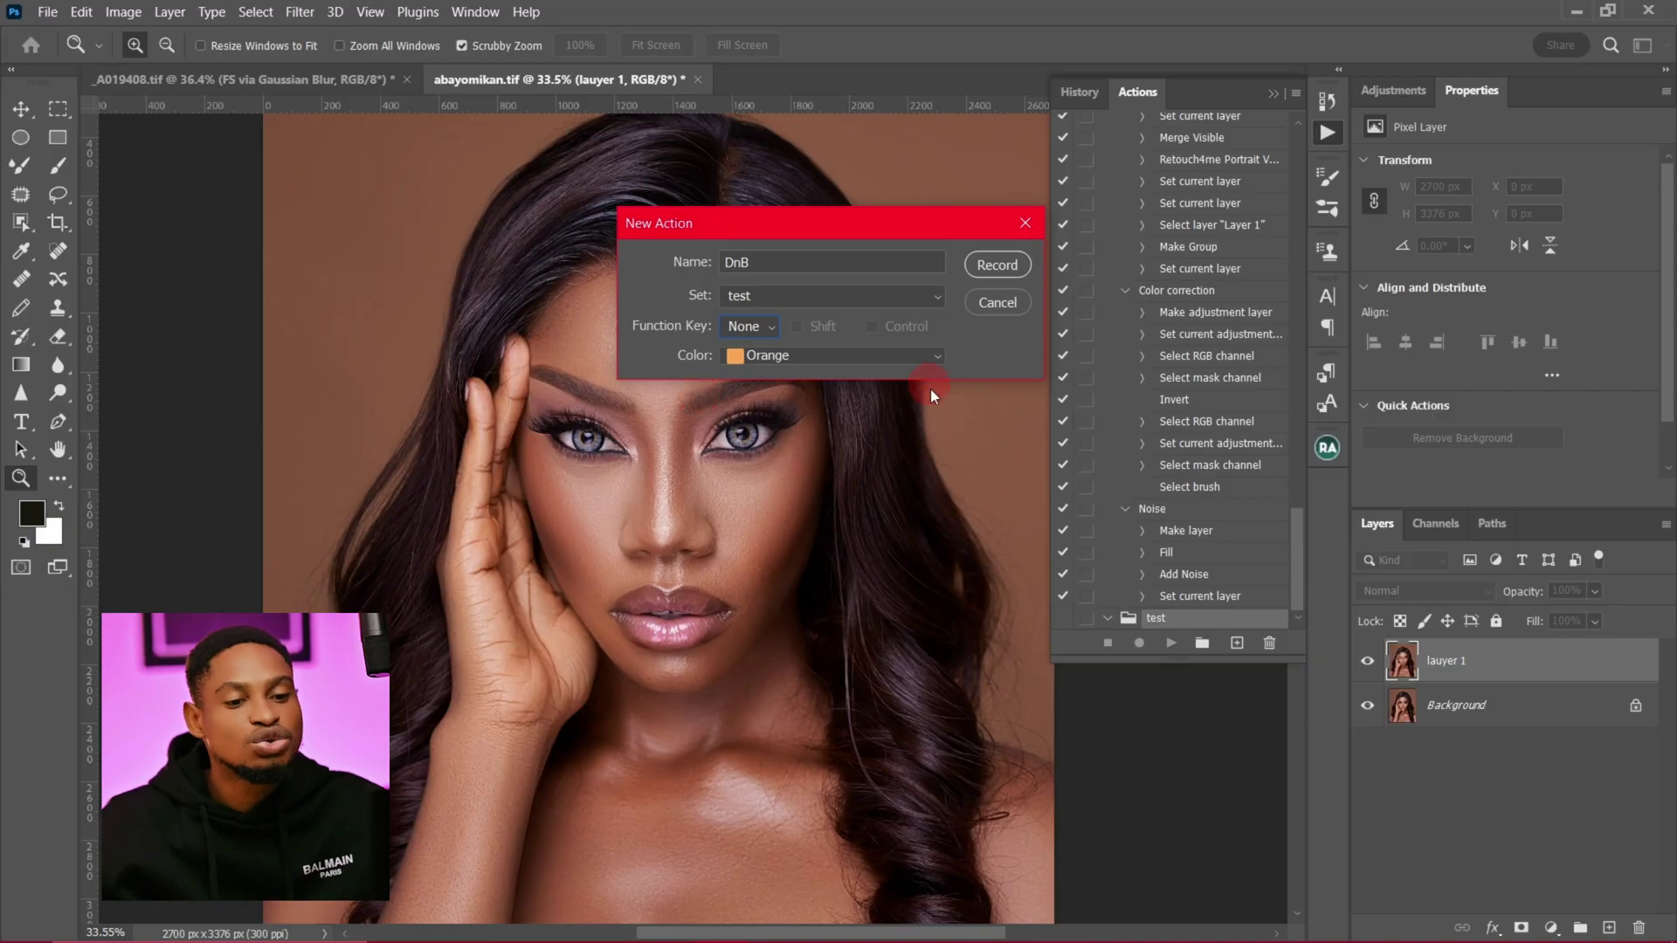
left_click(996, 265)
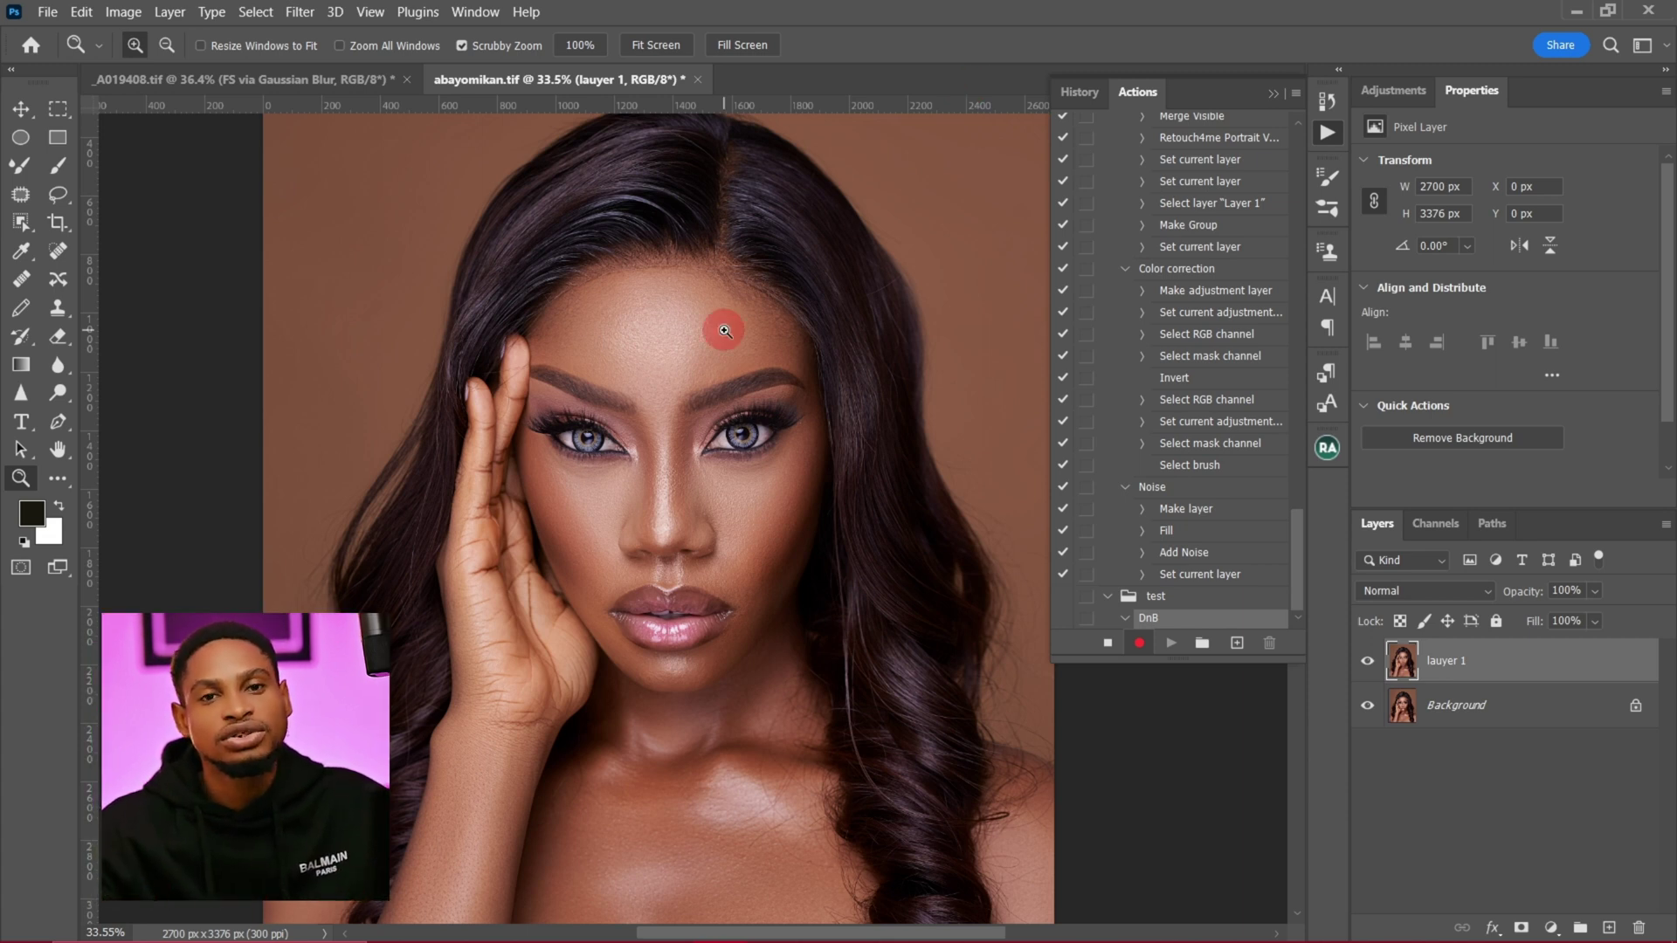
Step: Add a Curves adjustment layer, raise its midpoint to brighten, and invert its mask to black
left_click(1397, 94)
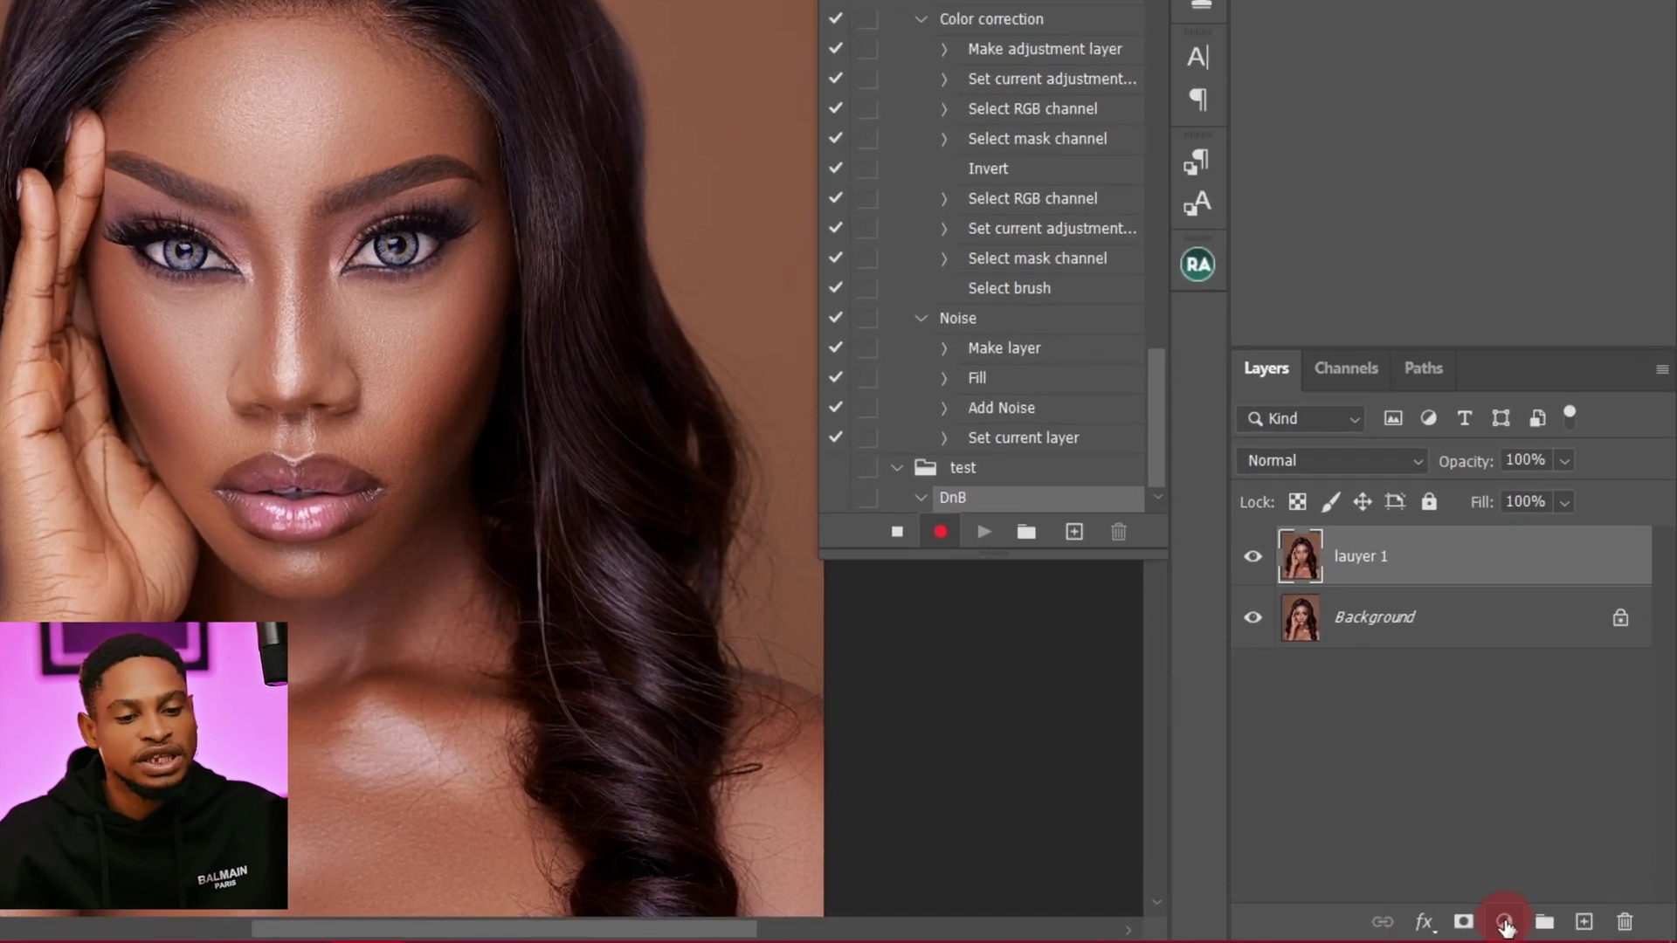
left_click(1506, 924)
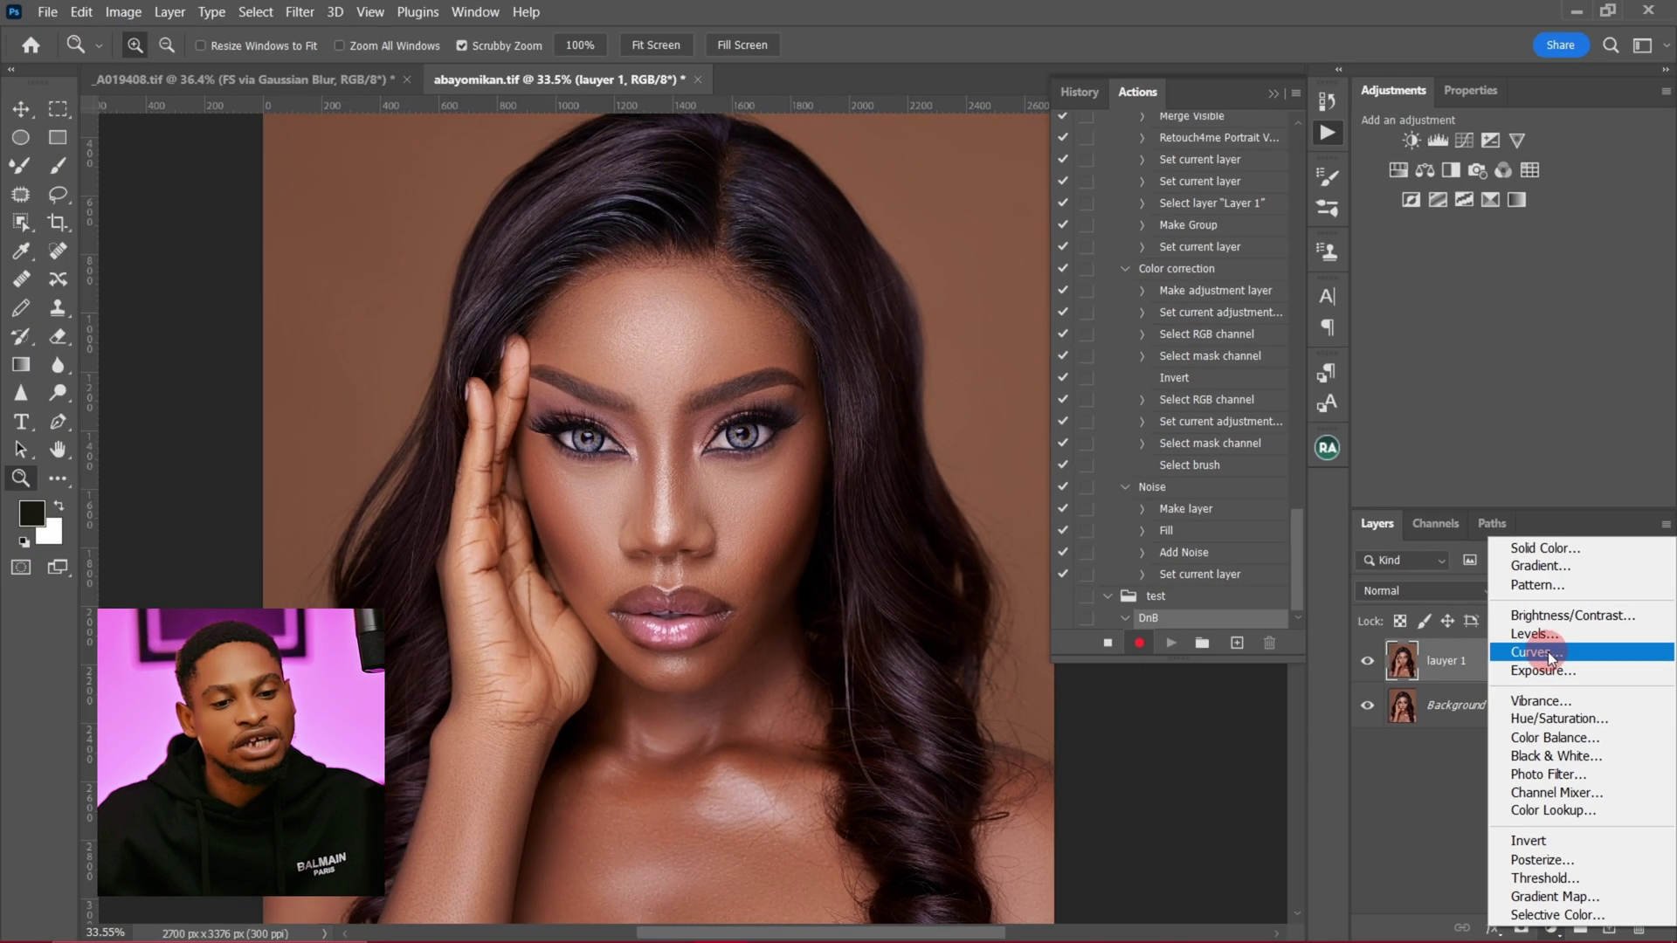
left_click(1547, 652)
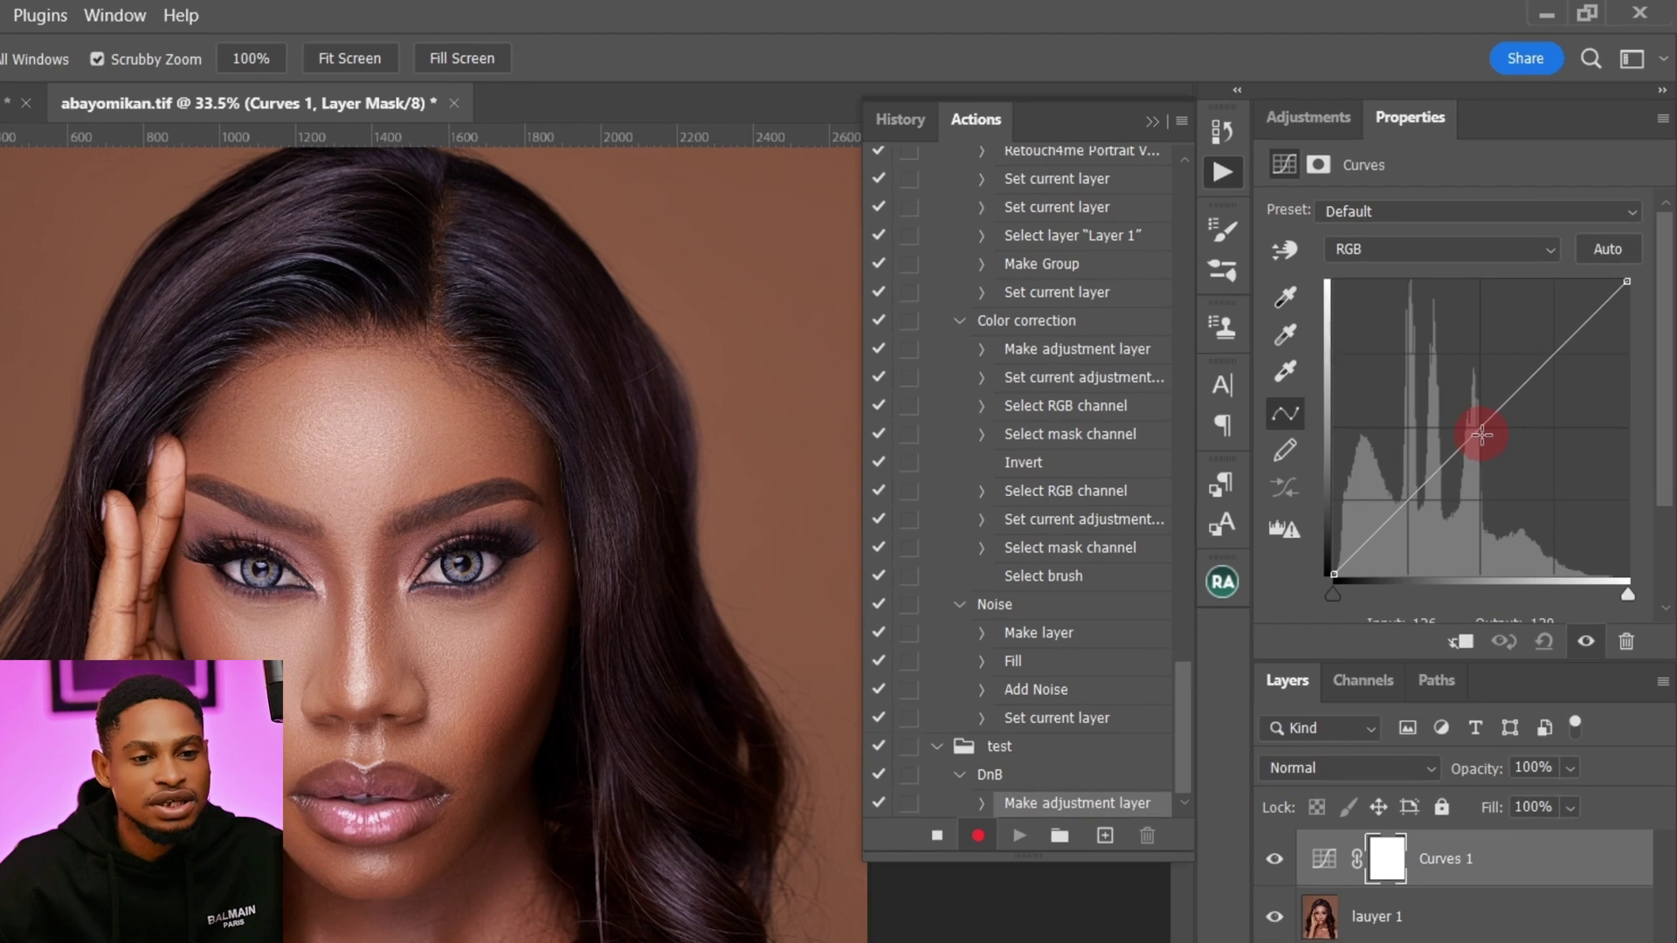
left_click_drag(1482, 434, 1451, 393)
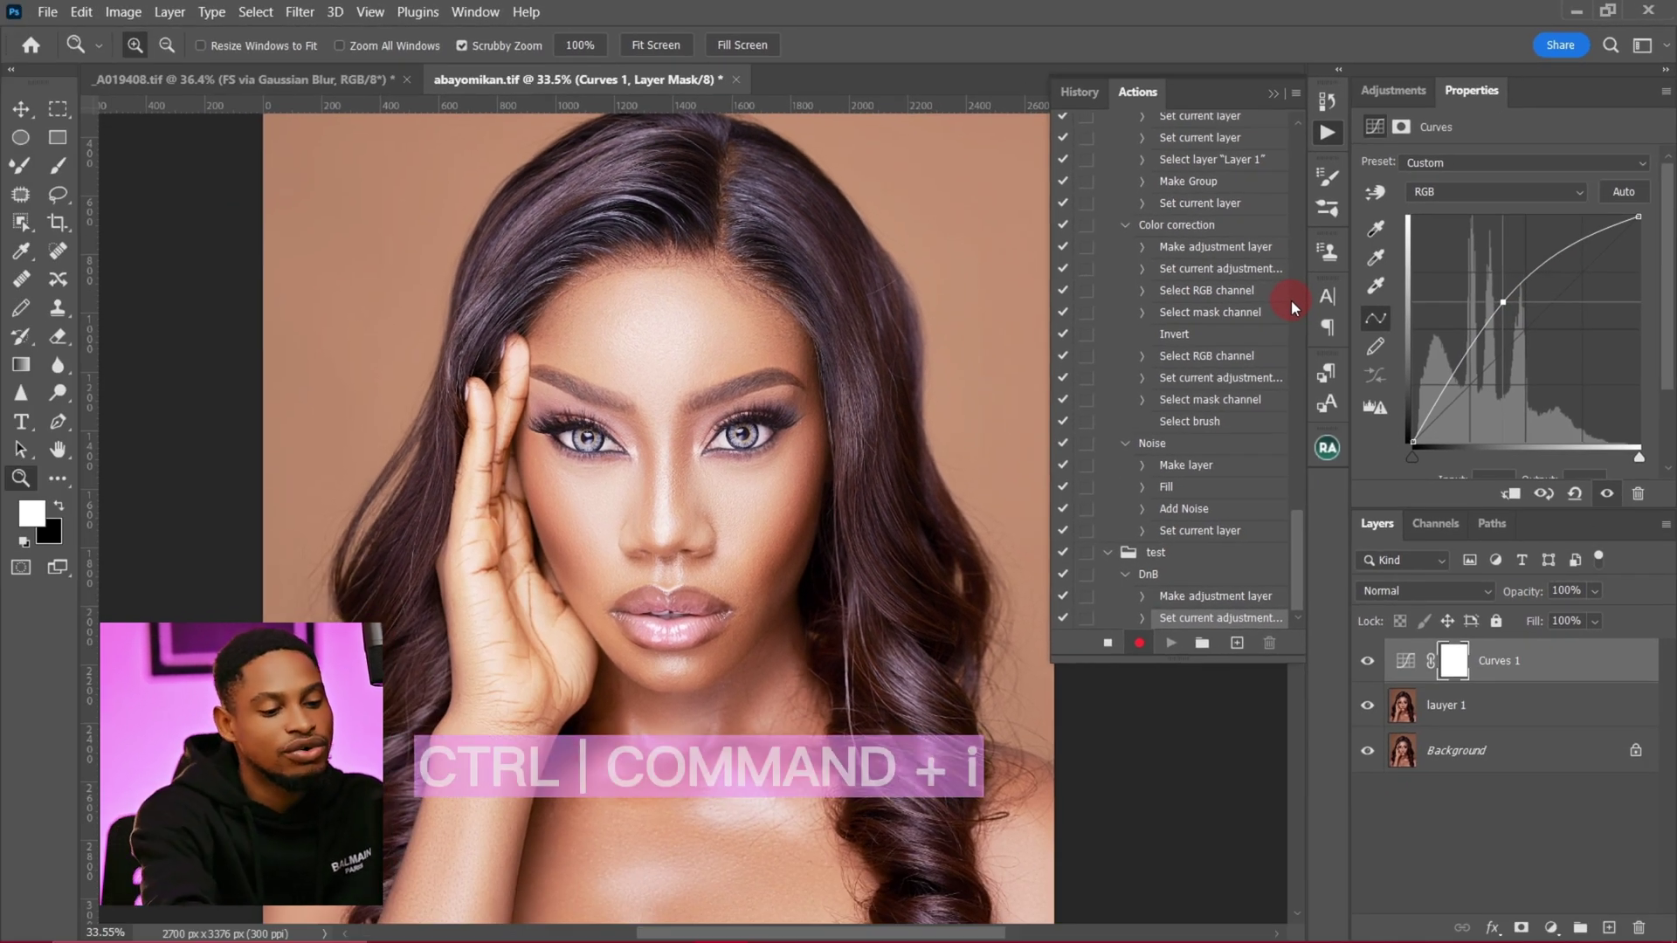
key("ctrl+i")
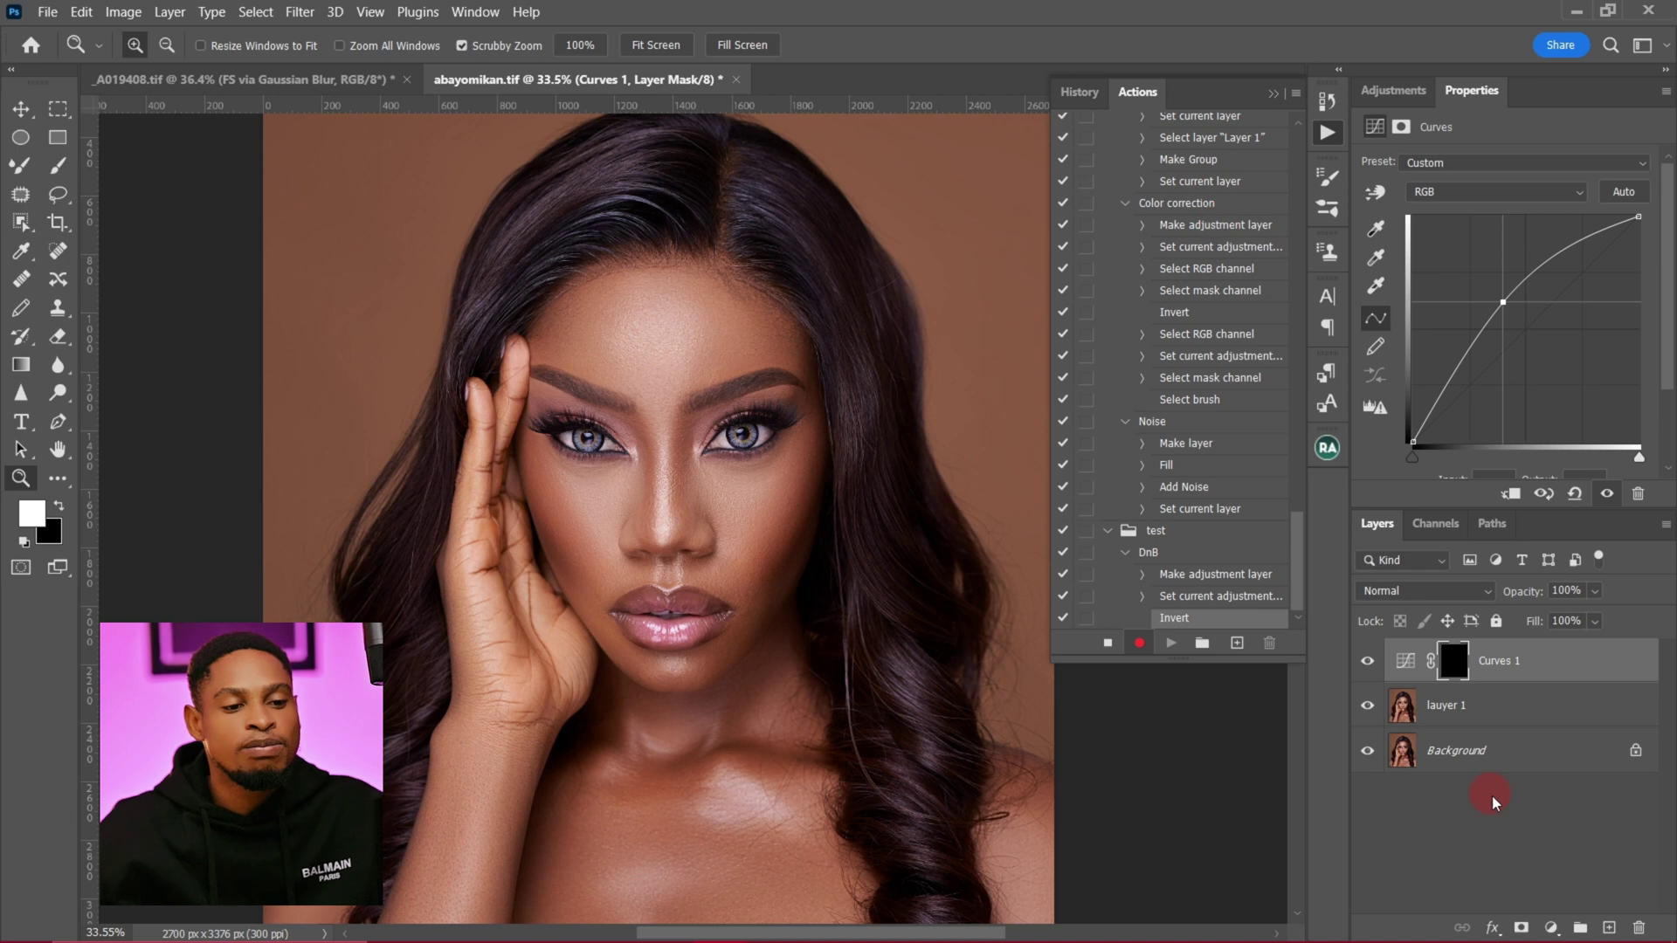
Step: Add a second Curves layer, pull its midpoint down to darken, and invert its mask
left_click(1553, 931)
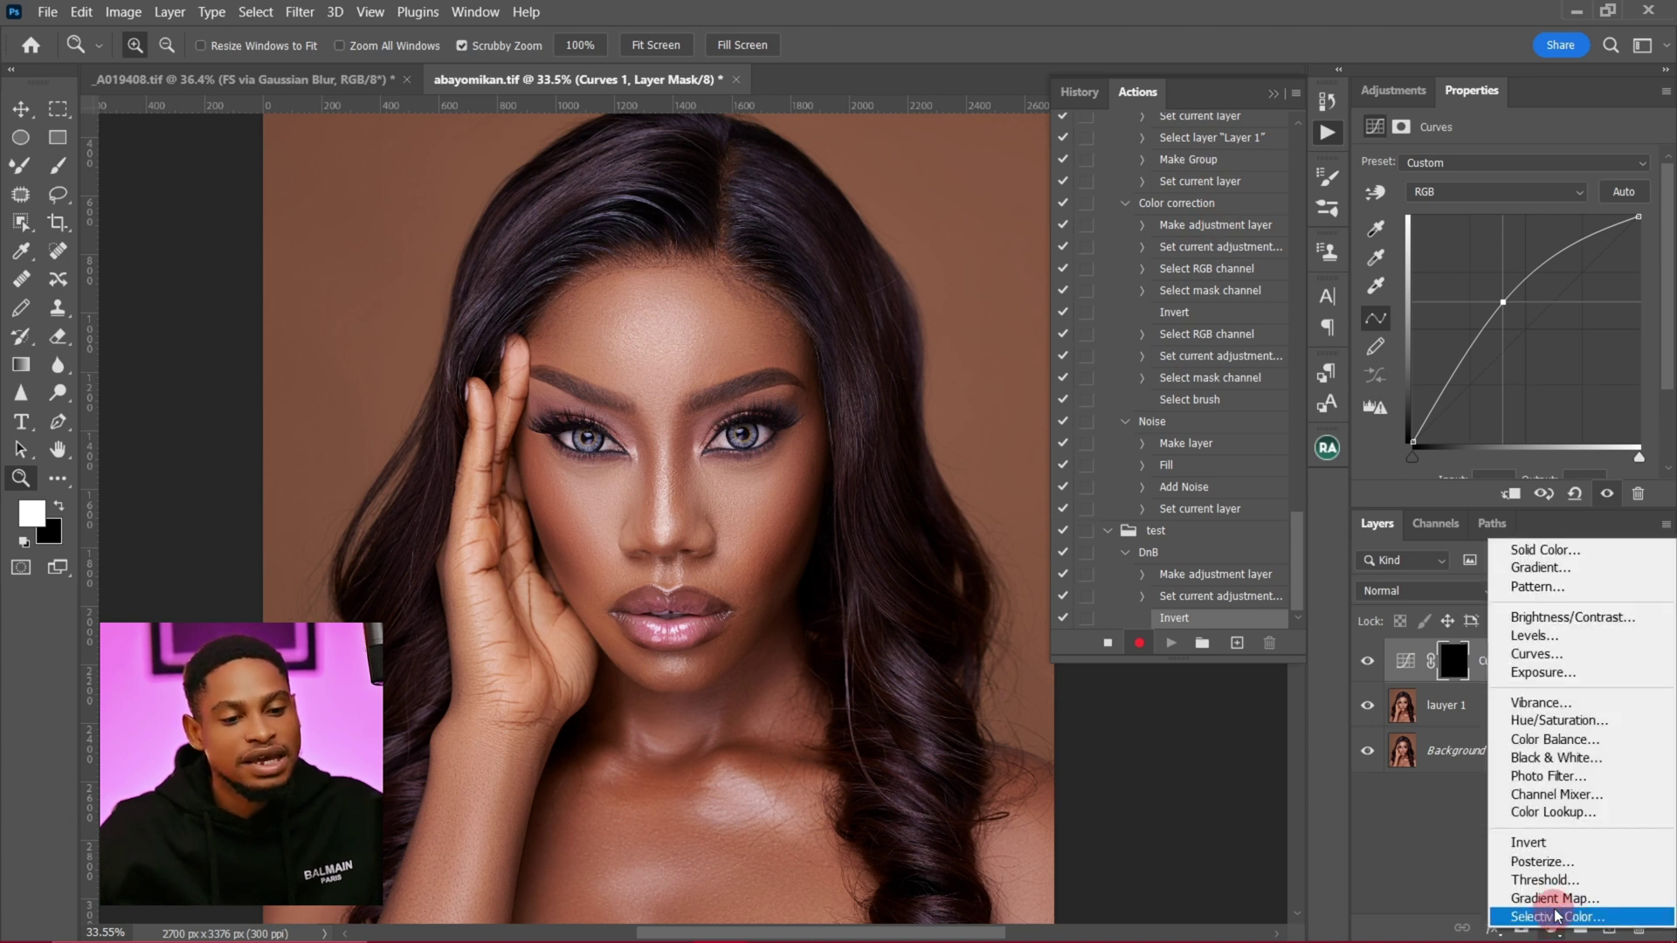
left_click(1549, 655)
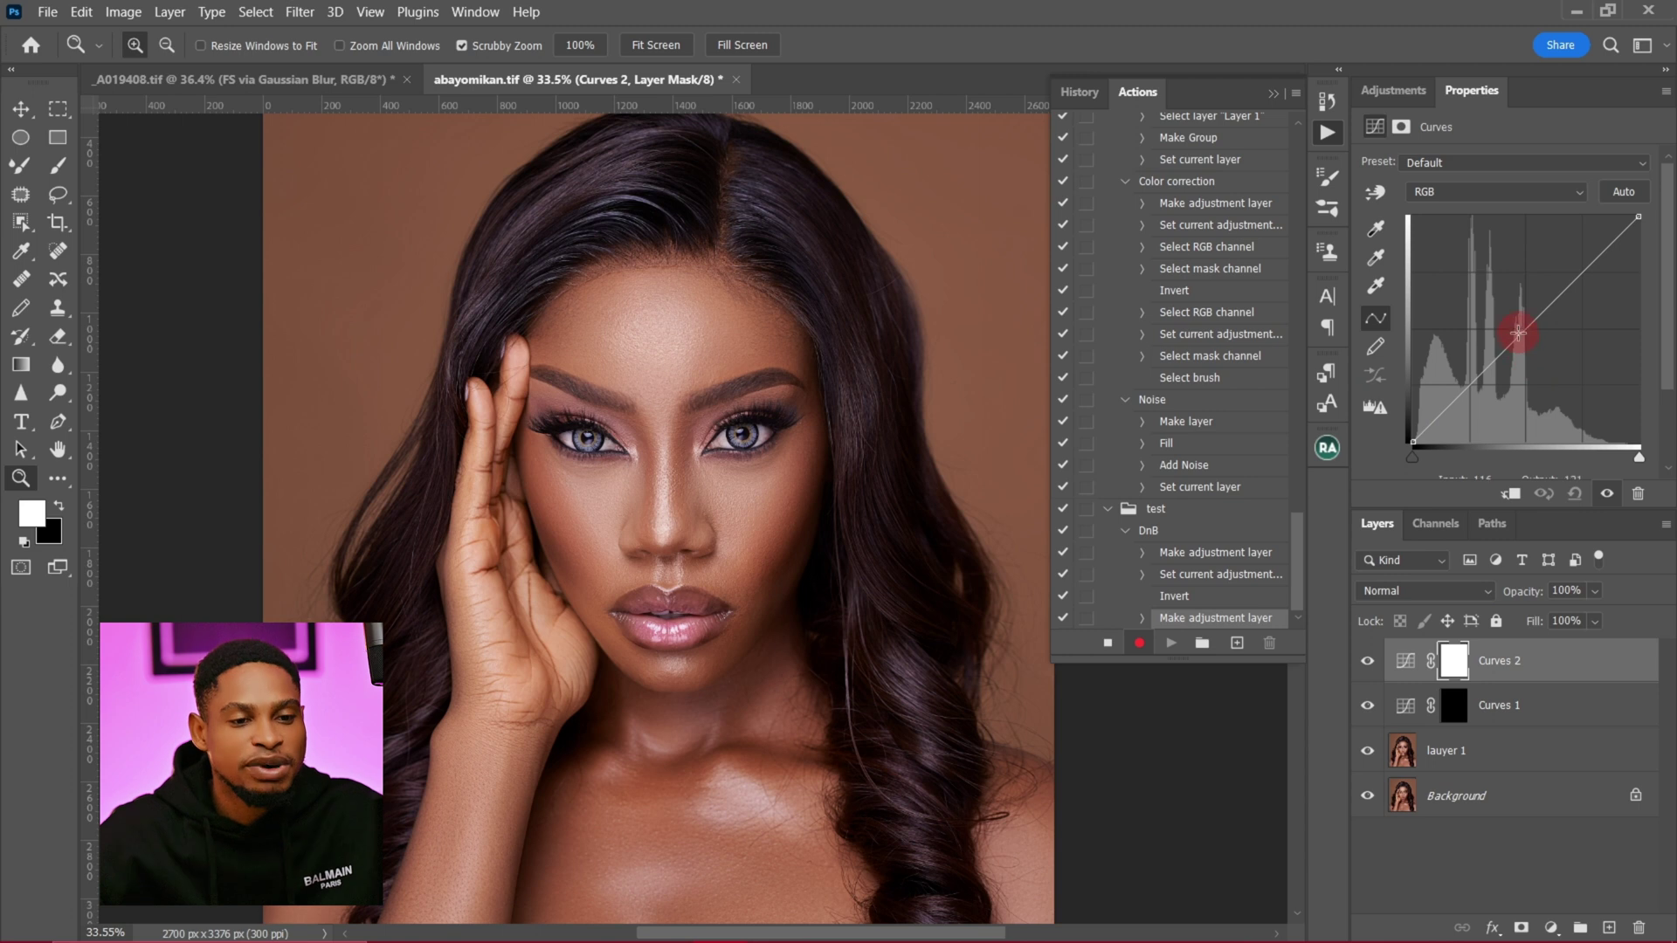
left_click_drag(1524, 332, 1507, 388)
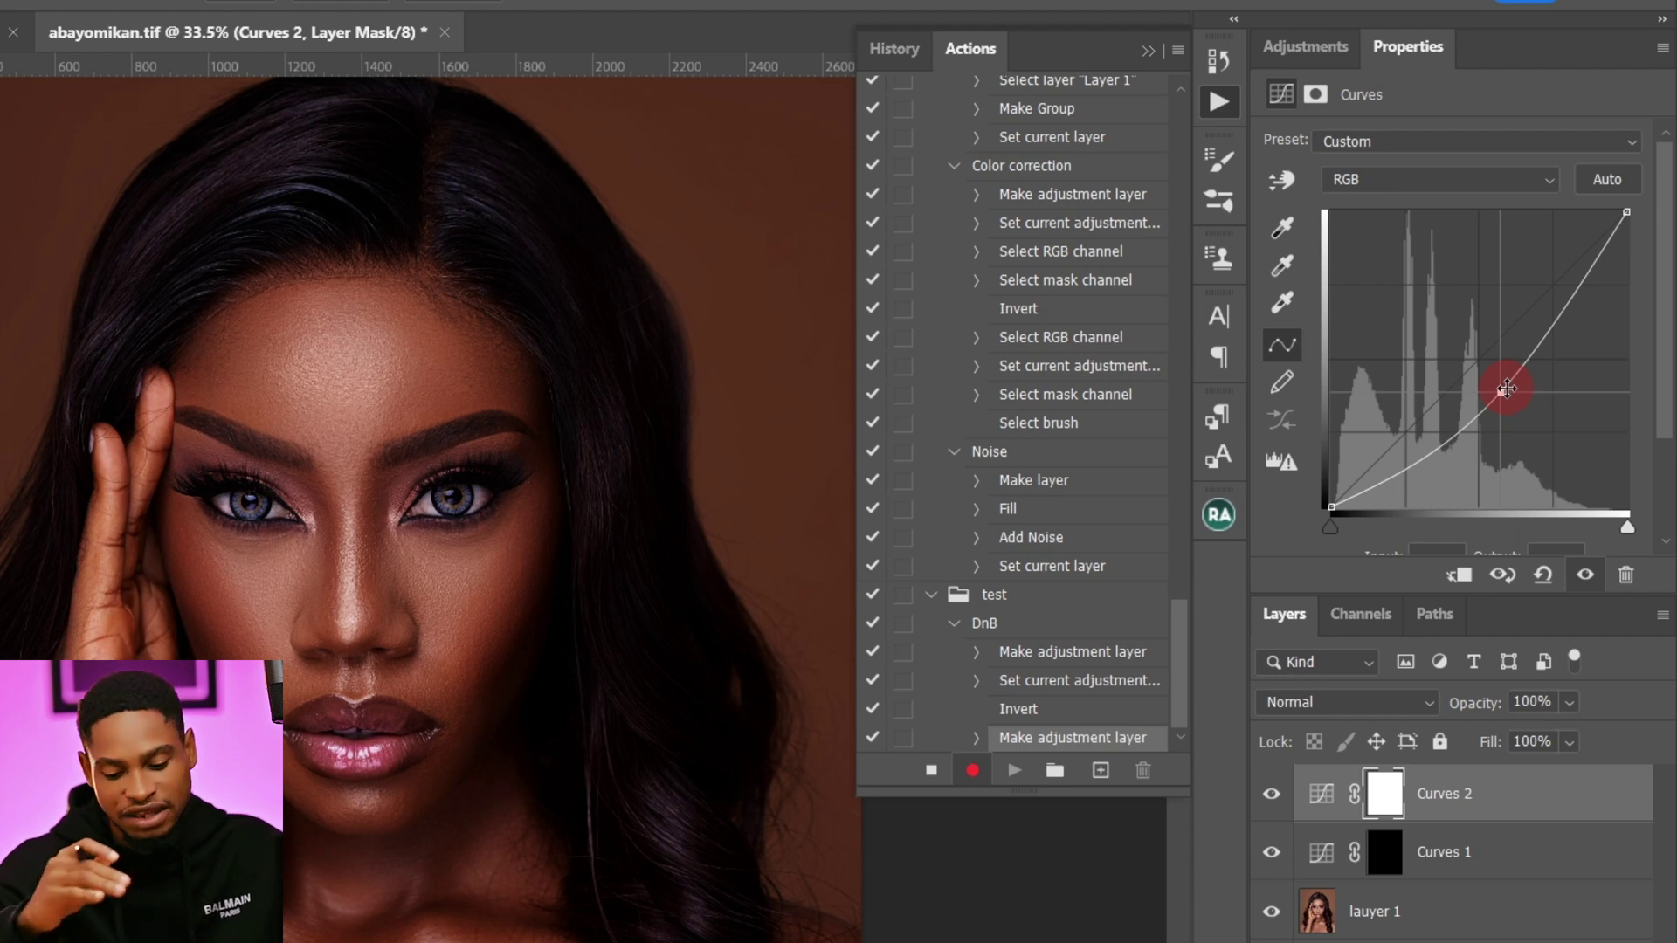
key("ctrl+i")
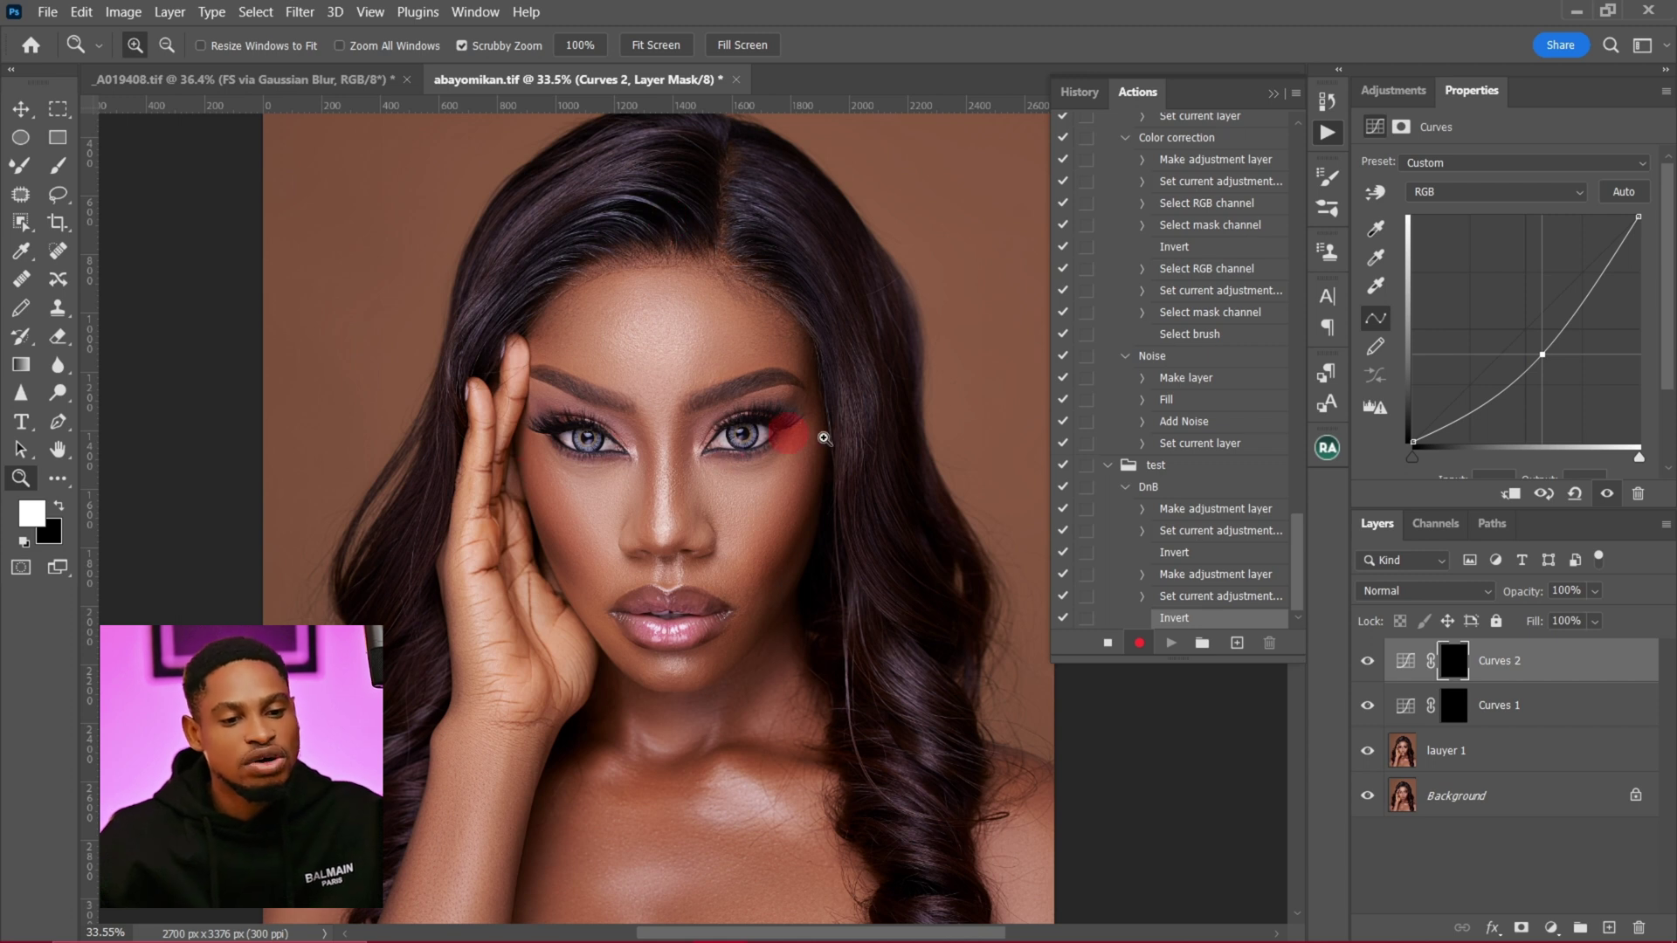
Step: Rename Curves 1 to DODGE and Curves 2 to BURN in the Layers panel
left_click(1495, 707)
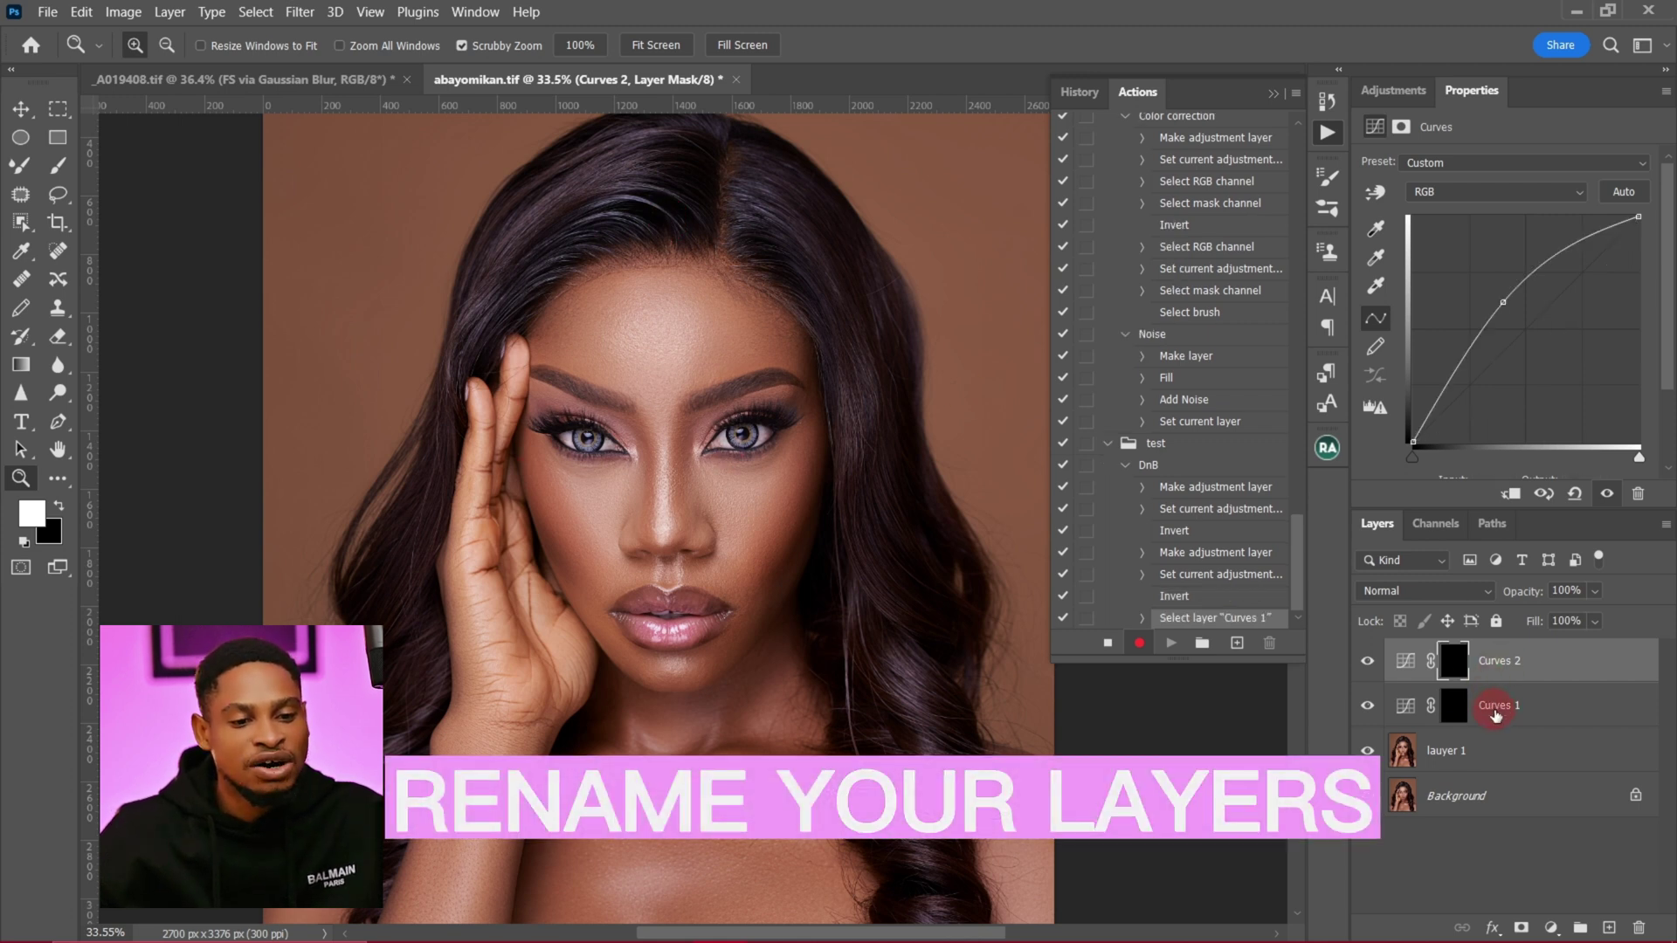
double_click(1496, 708)
type("DoDGE")
key("Return")
left_click(1499, 662)
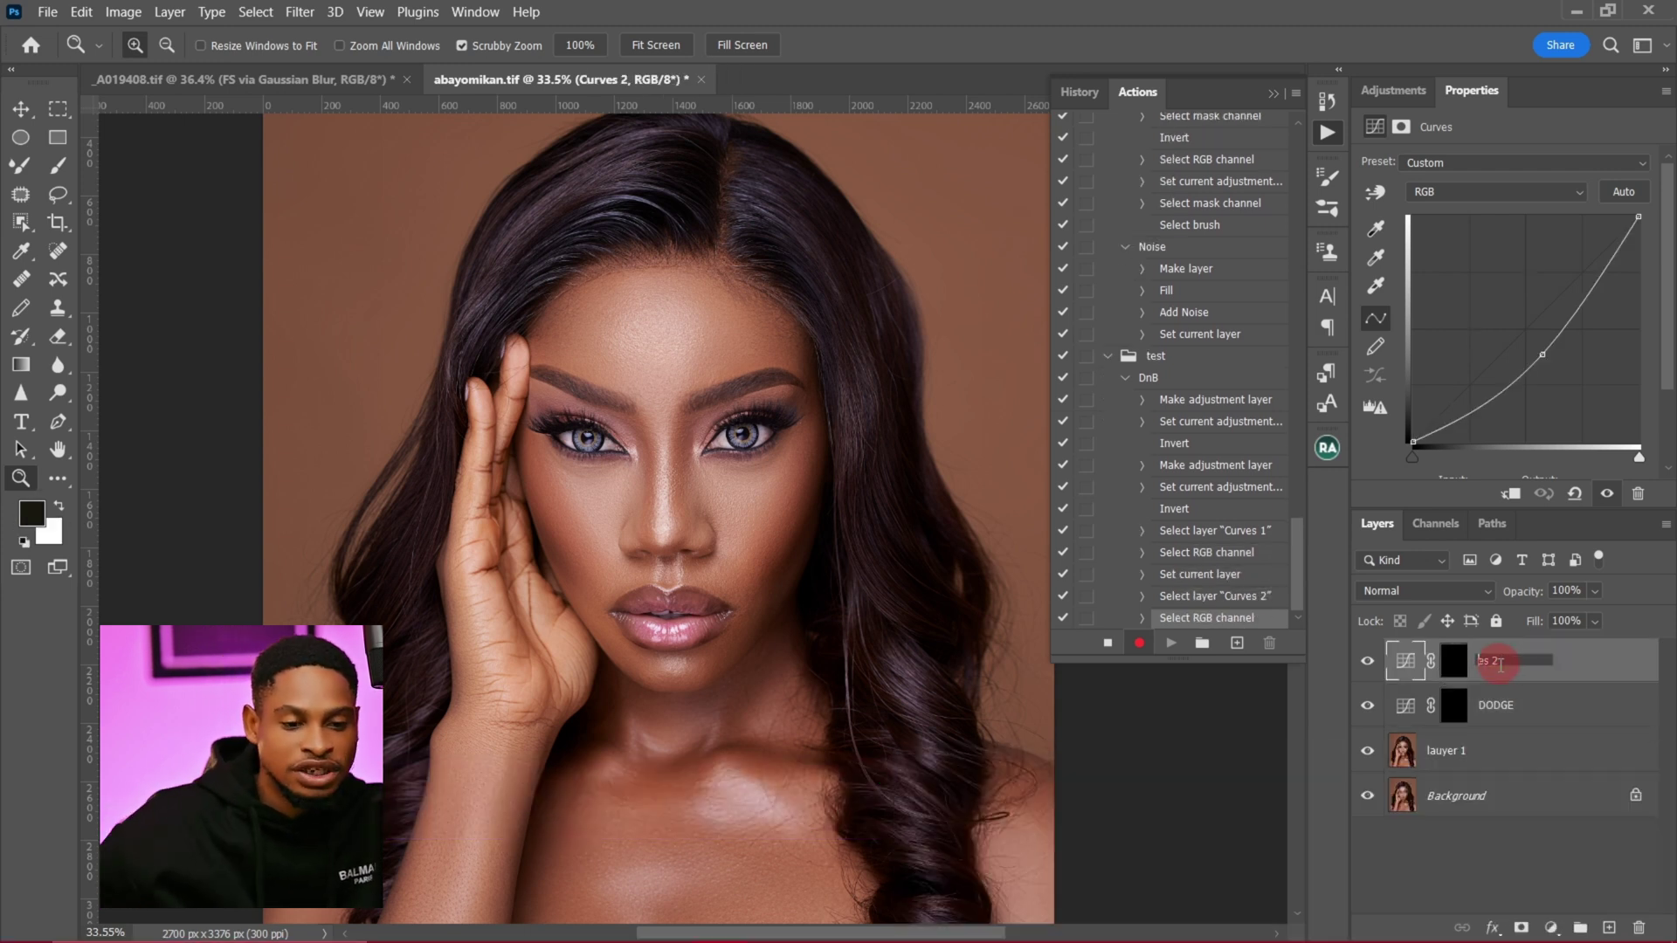
type("BURN")
key("Return")
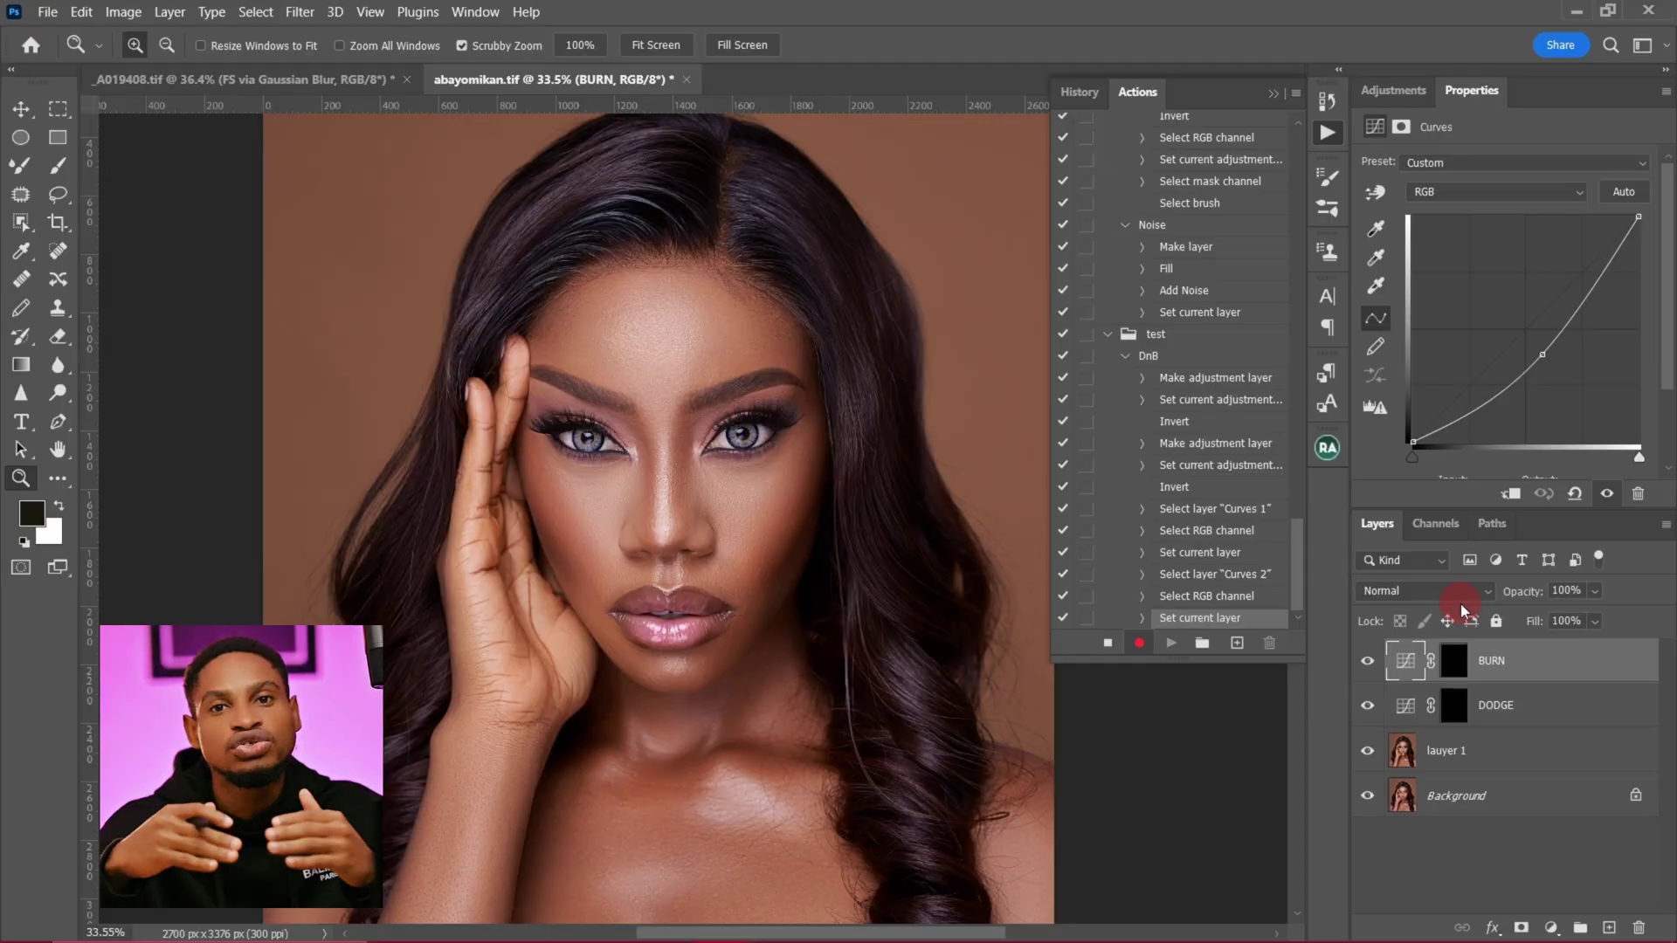
Step: Move BURN beneath DODGE in the layer stack and select both layers together
left_click_drag(1533, 661, 1539, 722)
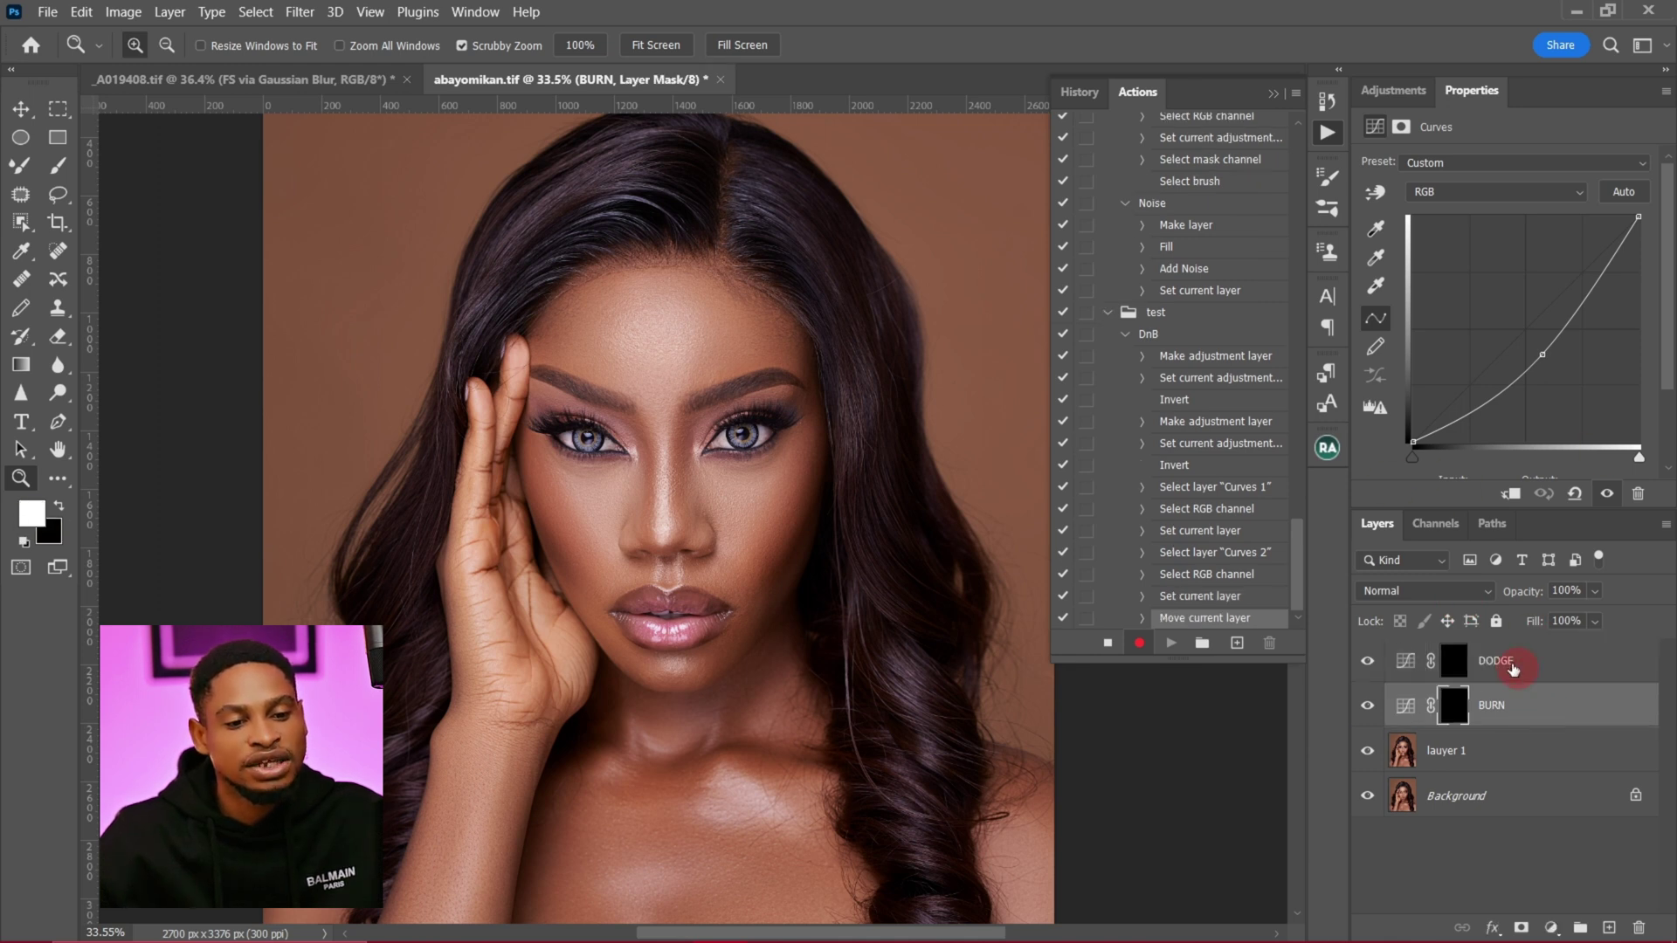
left_click(1525, 659)
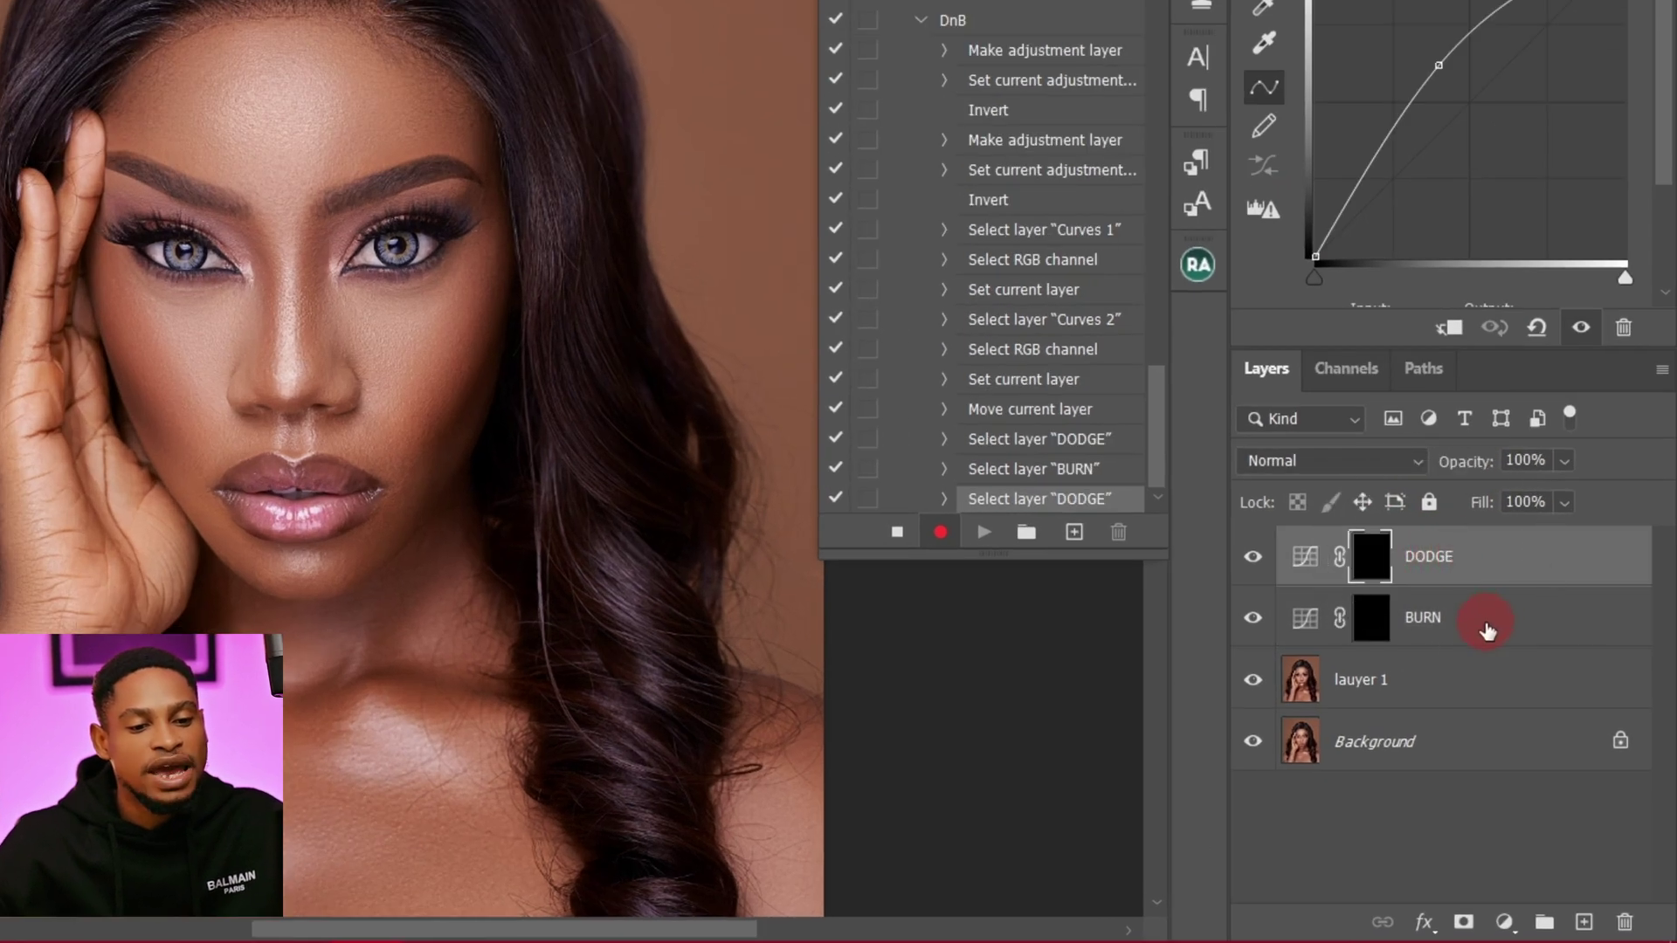
left_click(1488, 631)
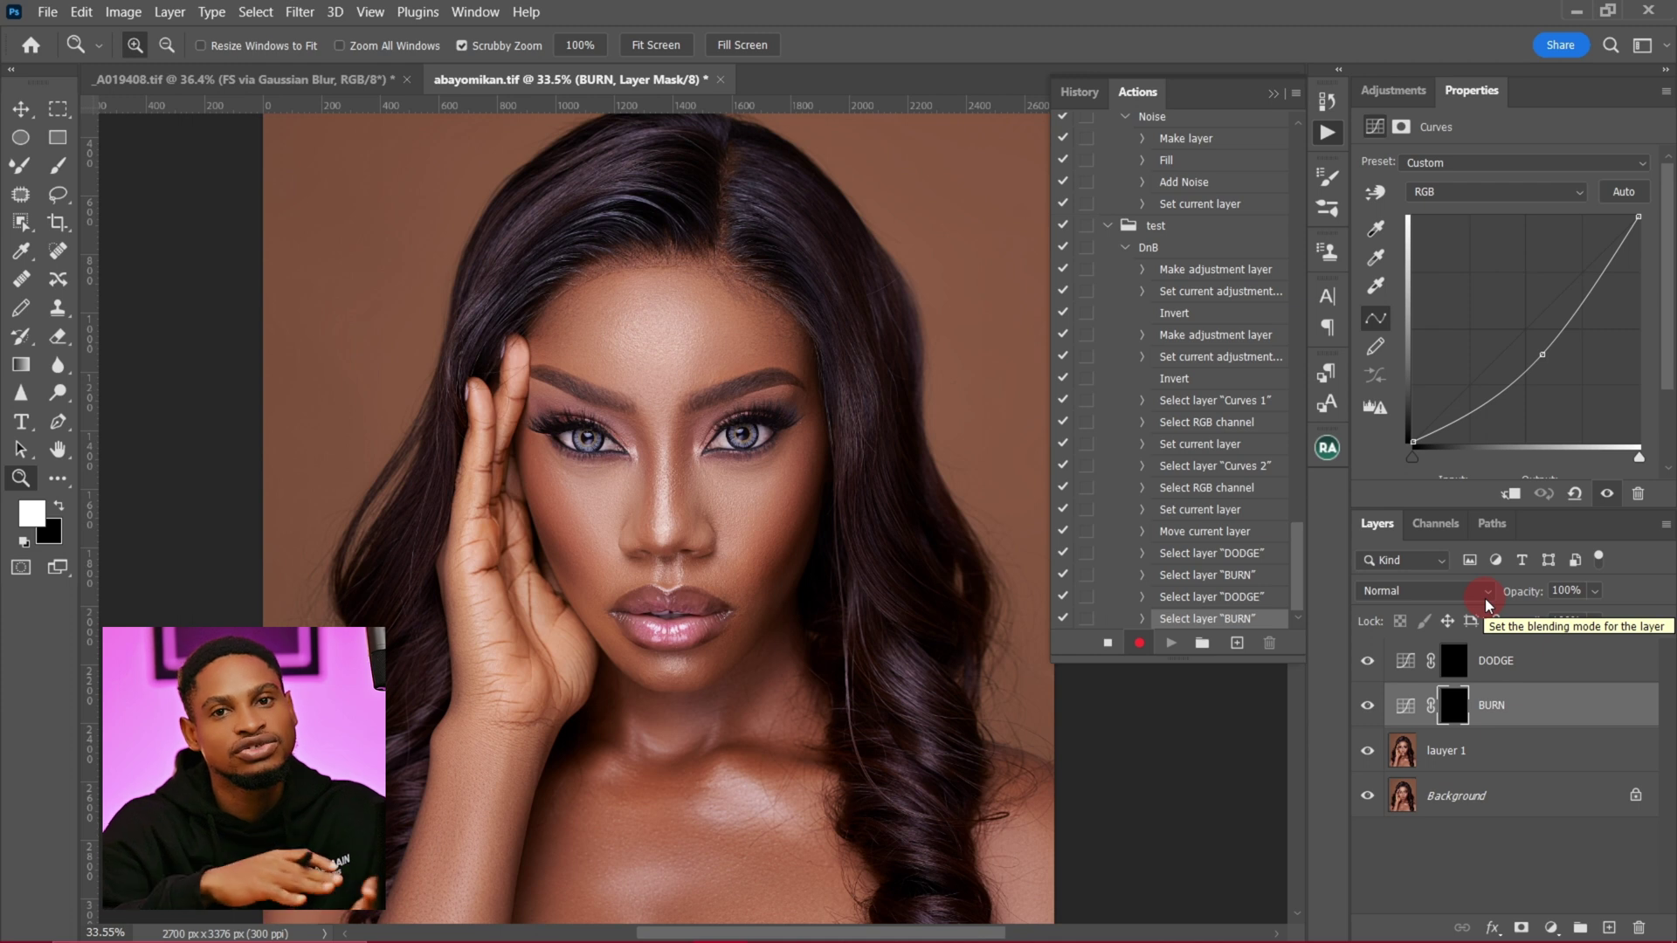
left_click(1532, 662)
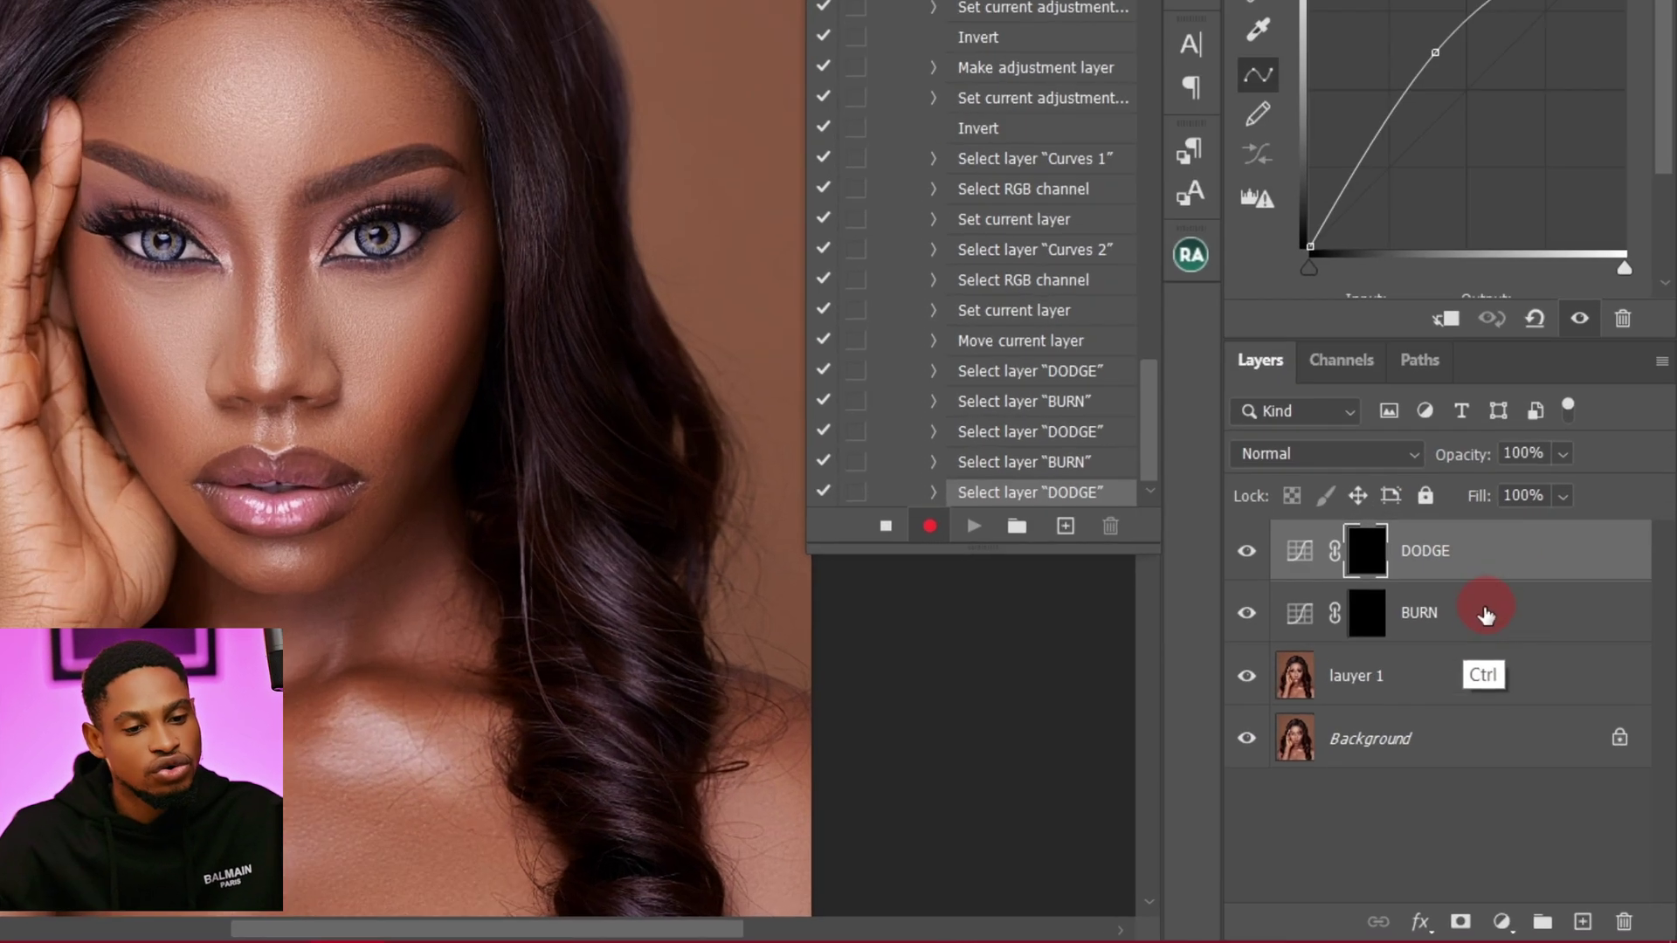
left_click(1477, 617, "ctrl")
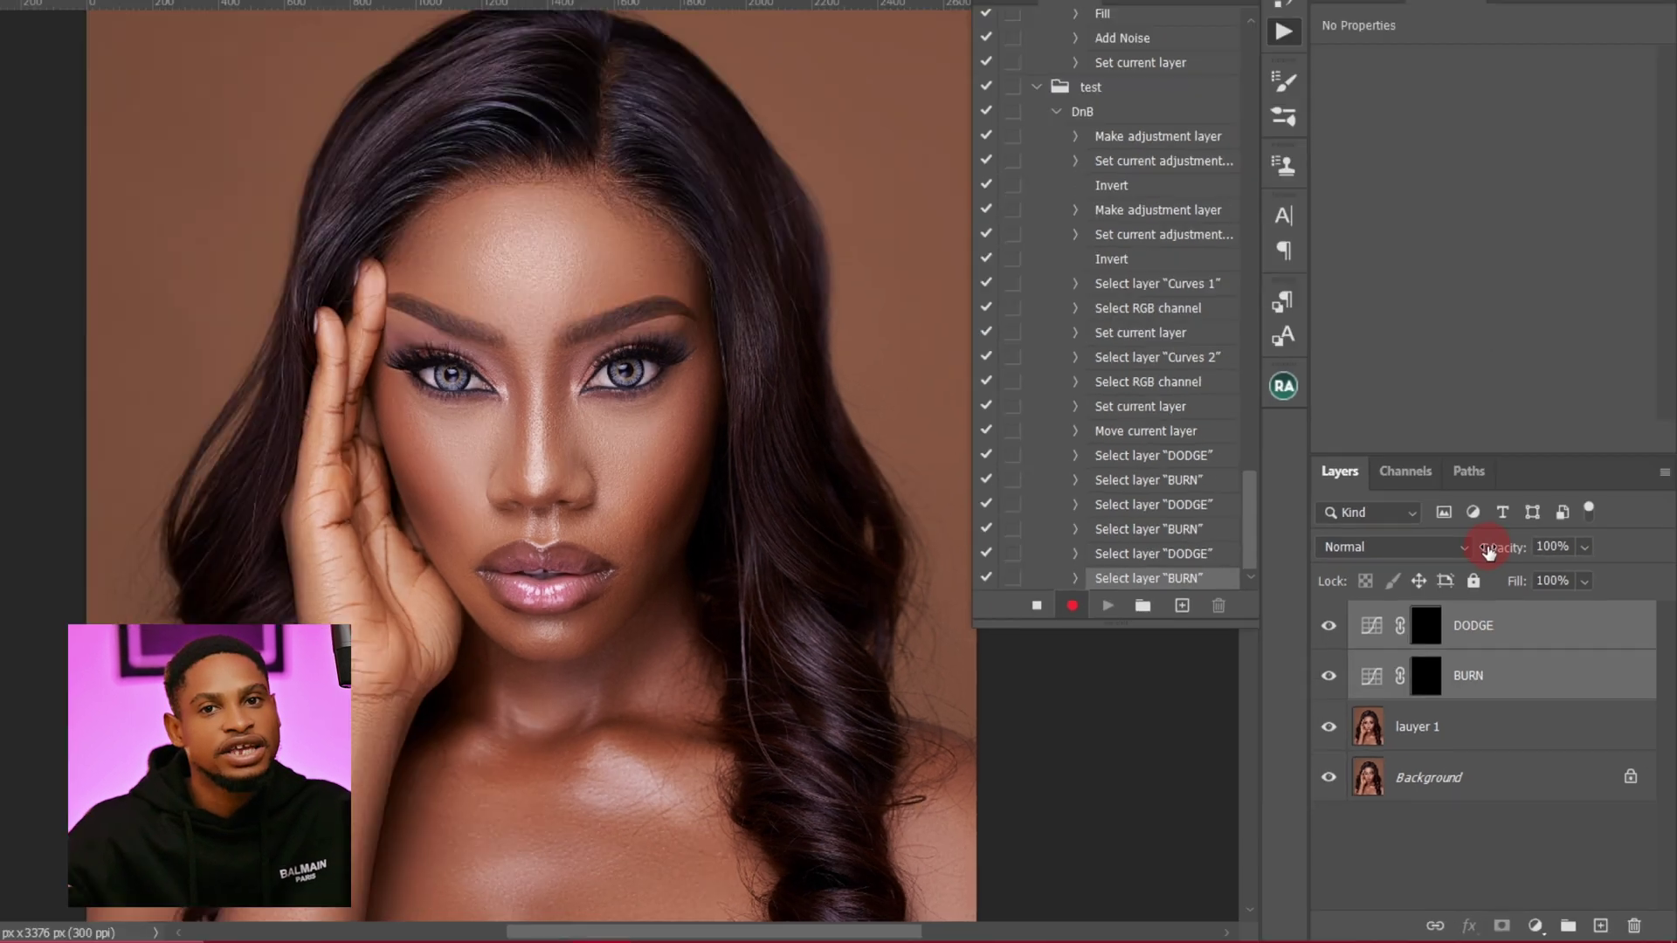
Step: Drag DODGE and BURN onto New Group and rename the group 'Dodgr and burn'
key("ctrl+g")
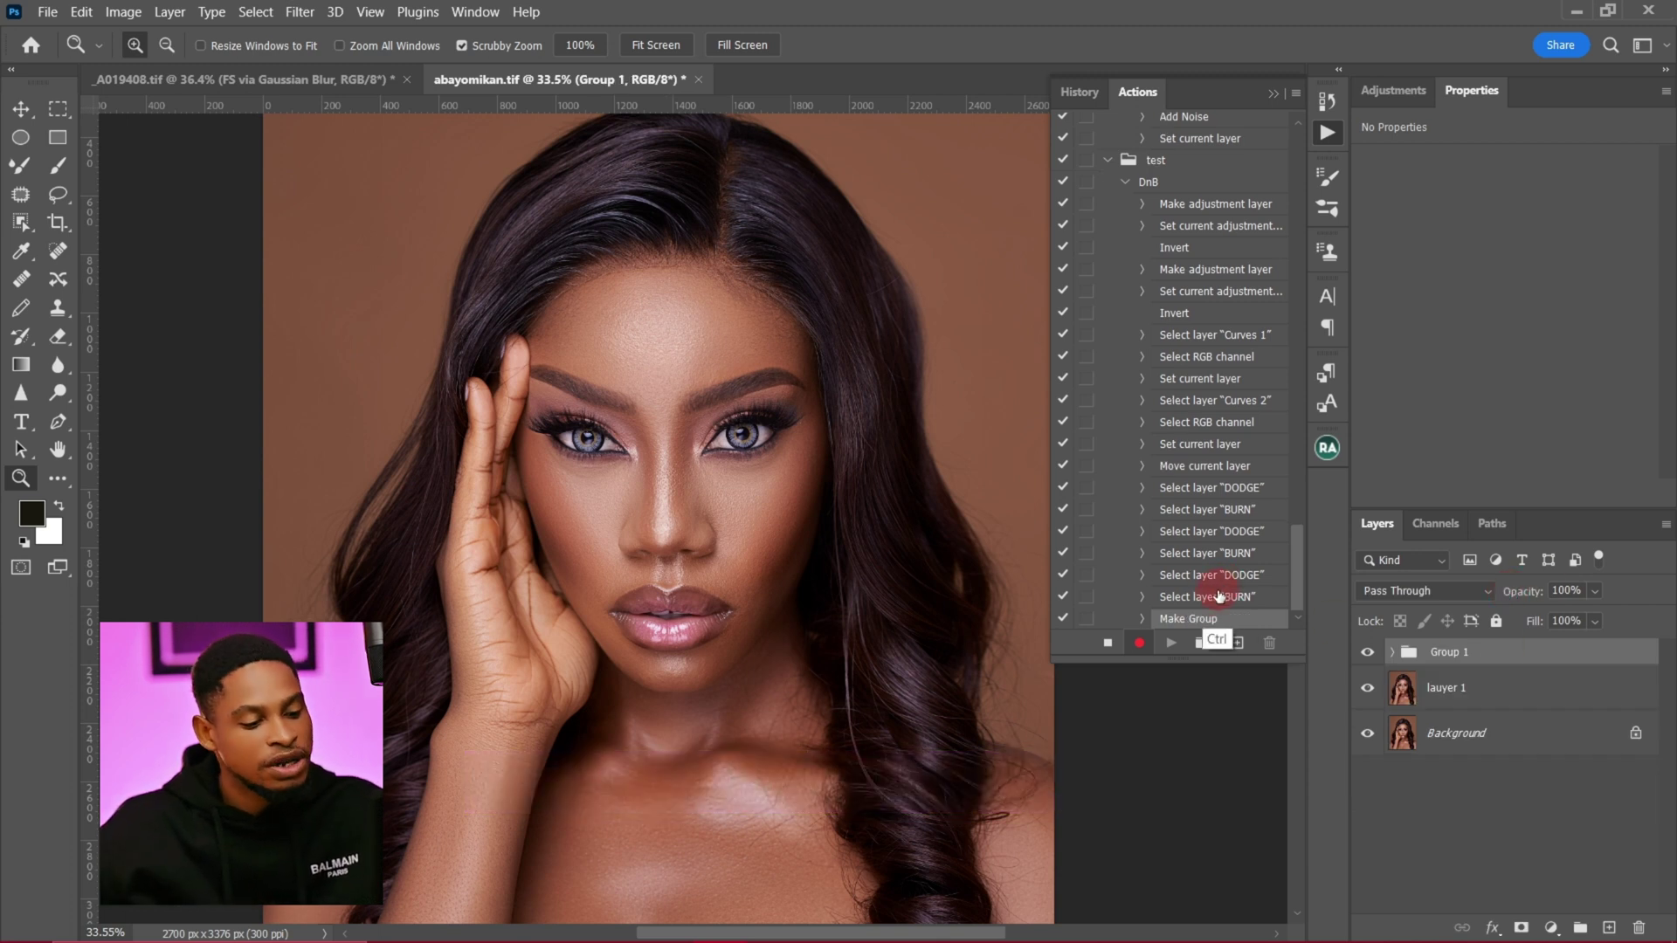
key("ctrl+shift+g")
mouse_move(1511, 686)
left_mouse_down()
mouse_move(1559, 661)
mouse_move(1556, 746)
left_mouse_up()
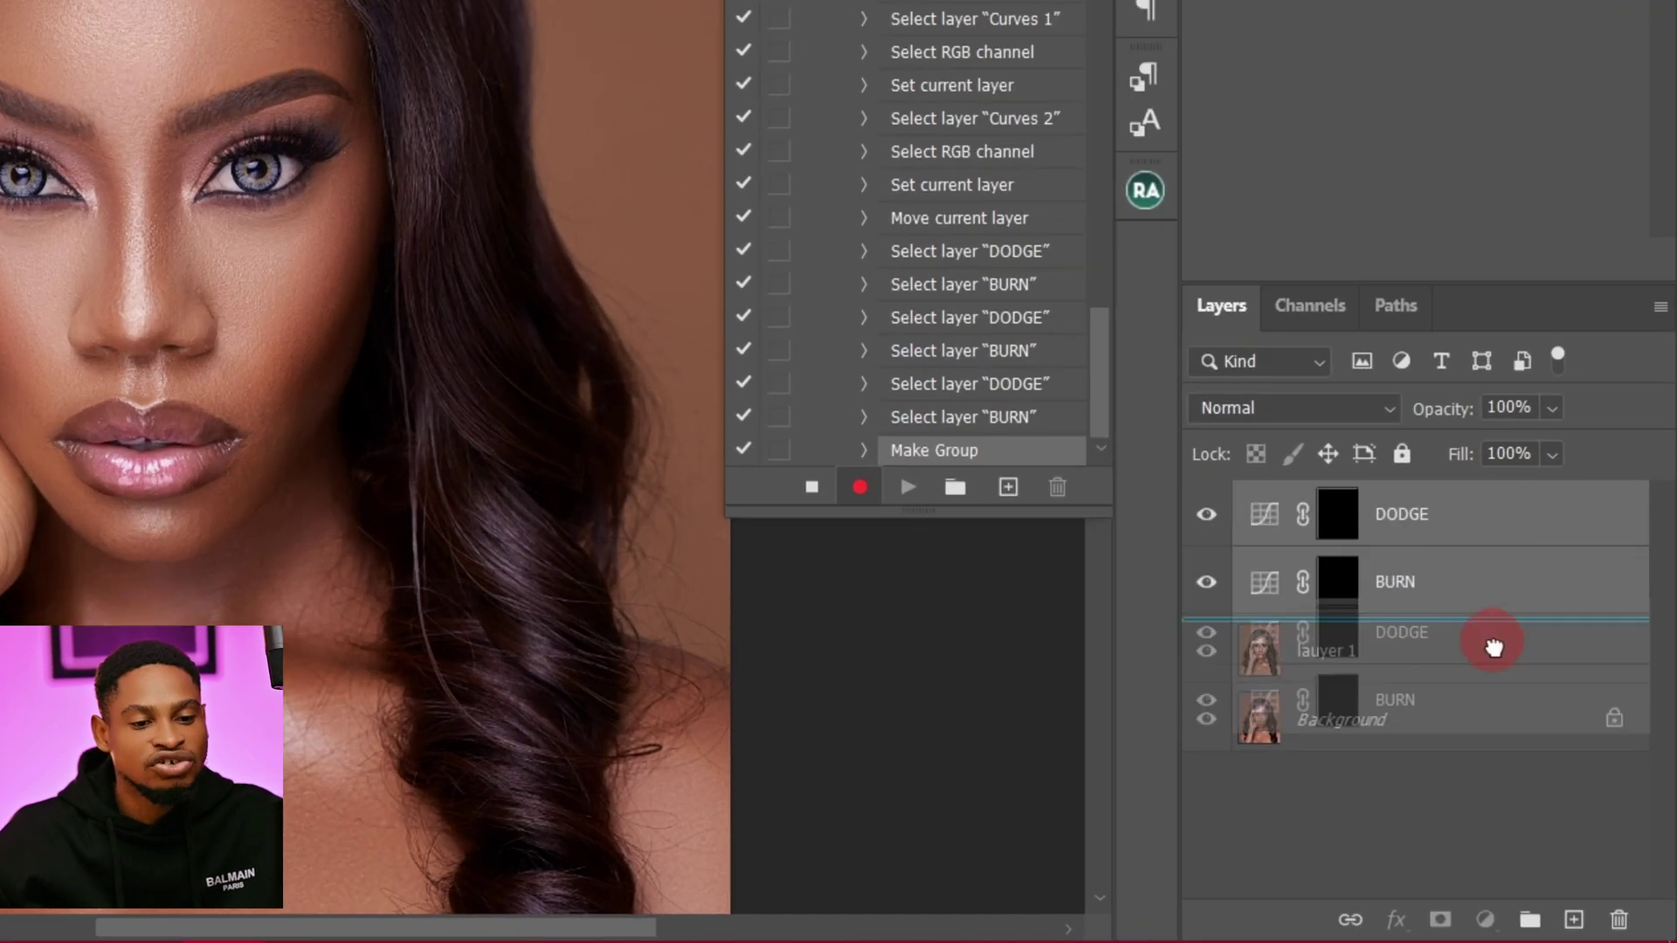
left_click_drag(1494, 647, 1533, 920)
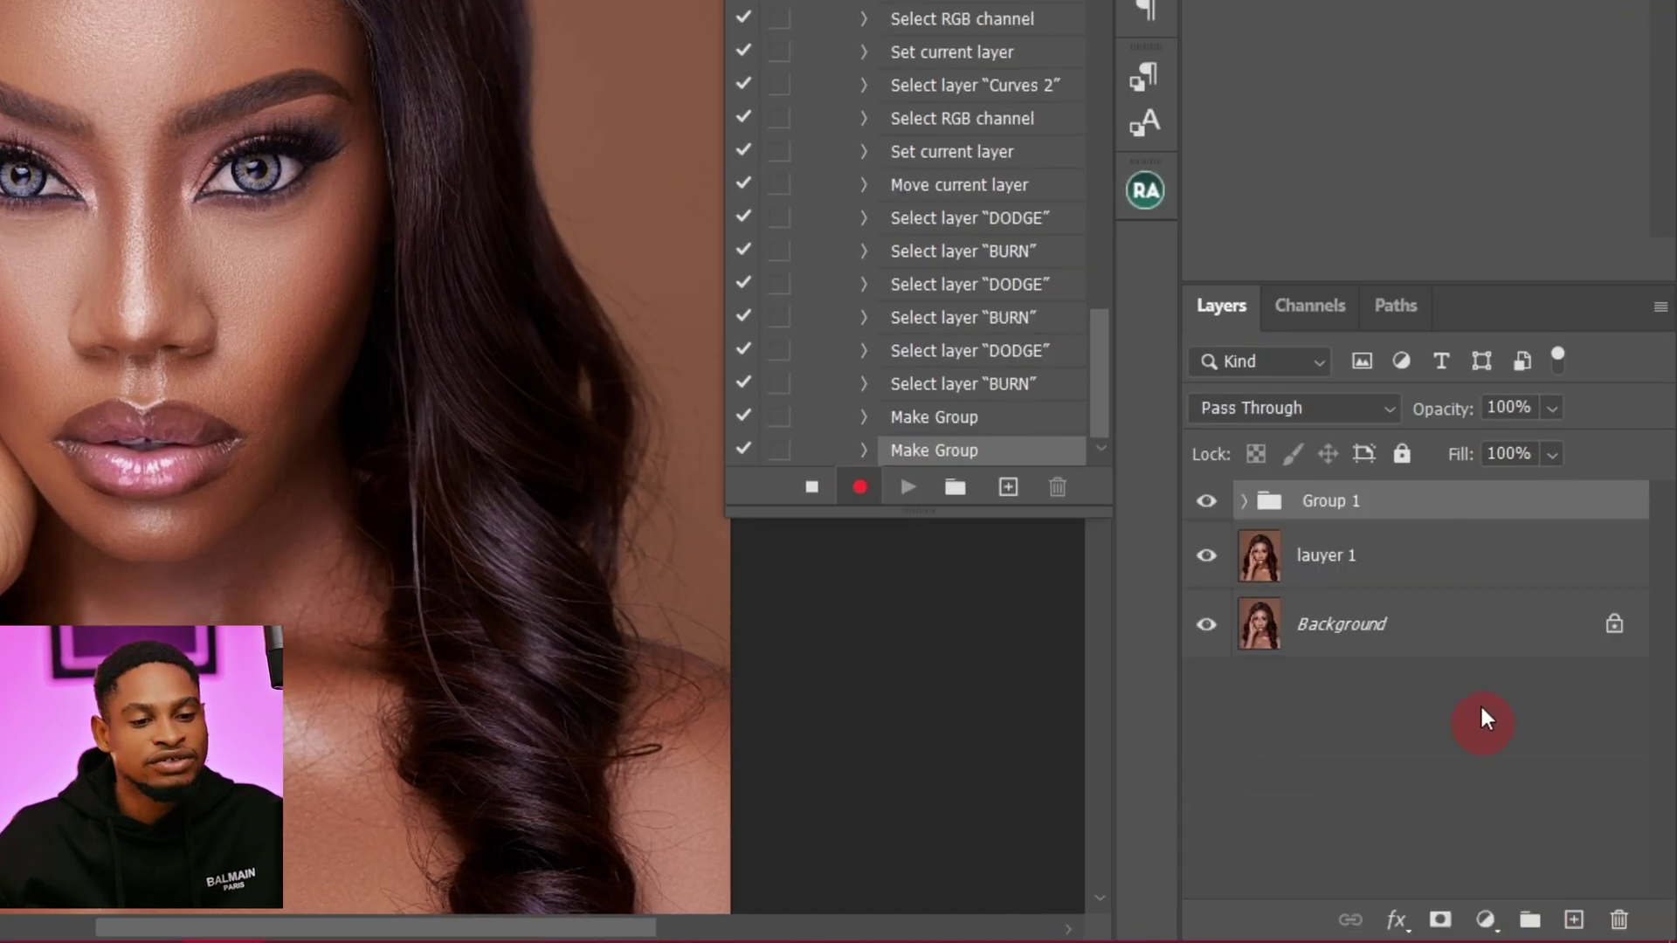
left_click(1150, 342)
left_click(1329, 500)
double_click(1337, 503)
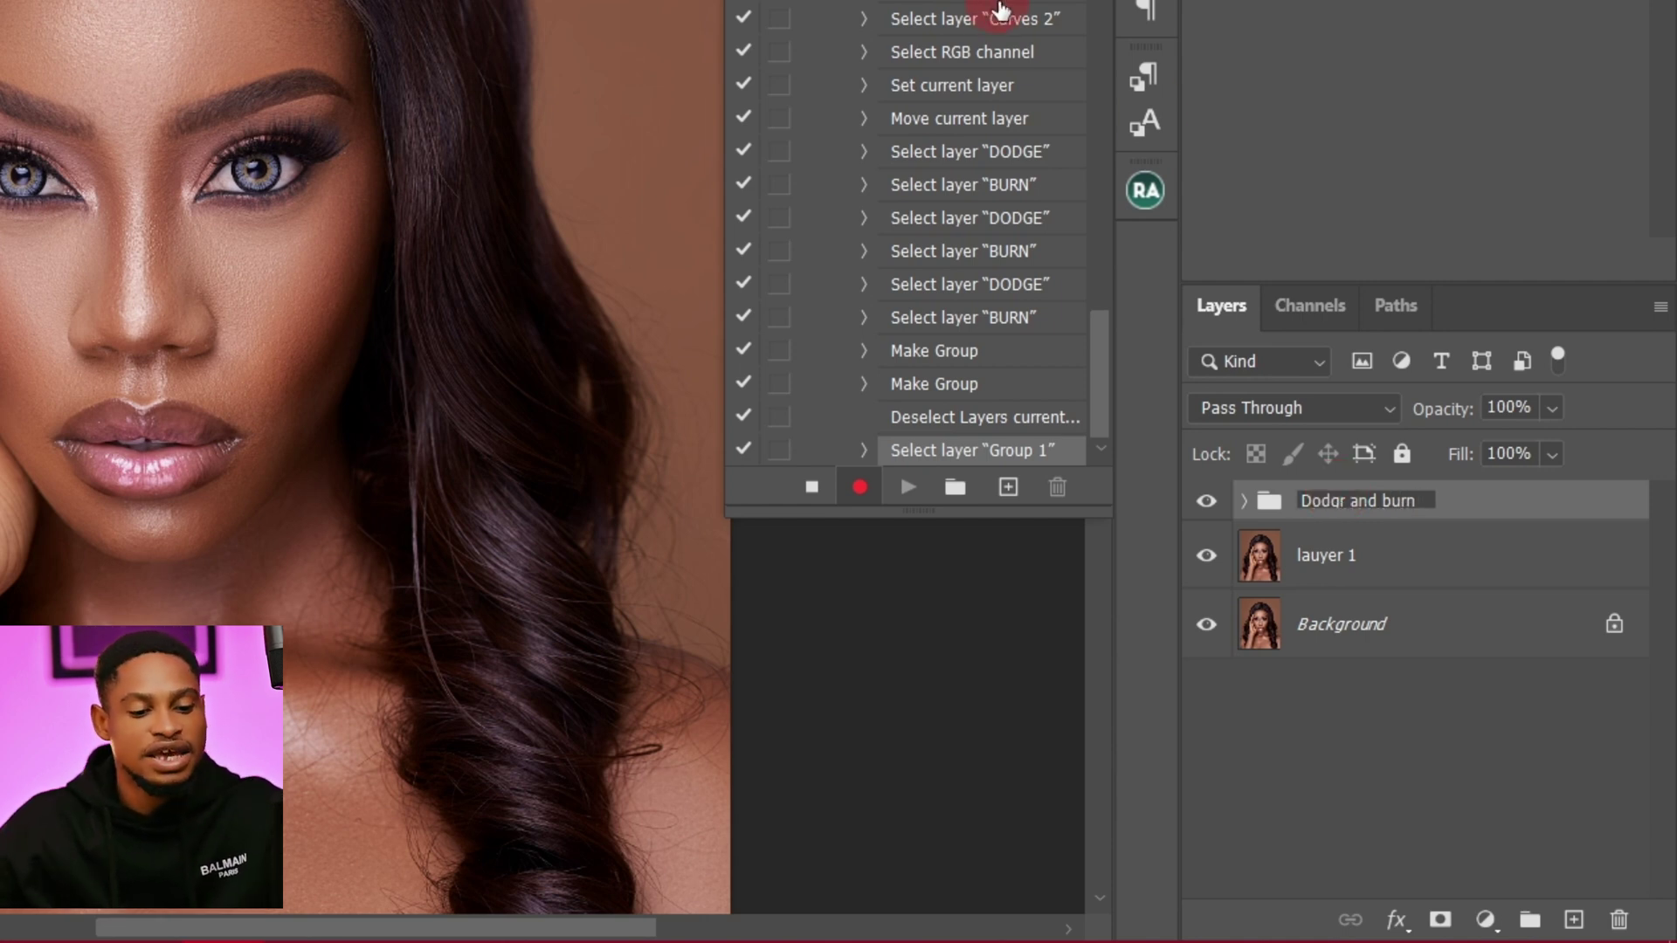
key("Return")
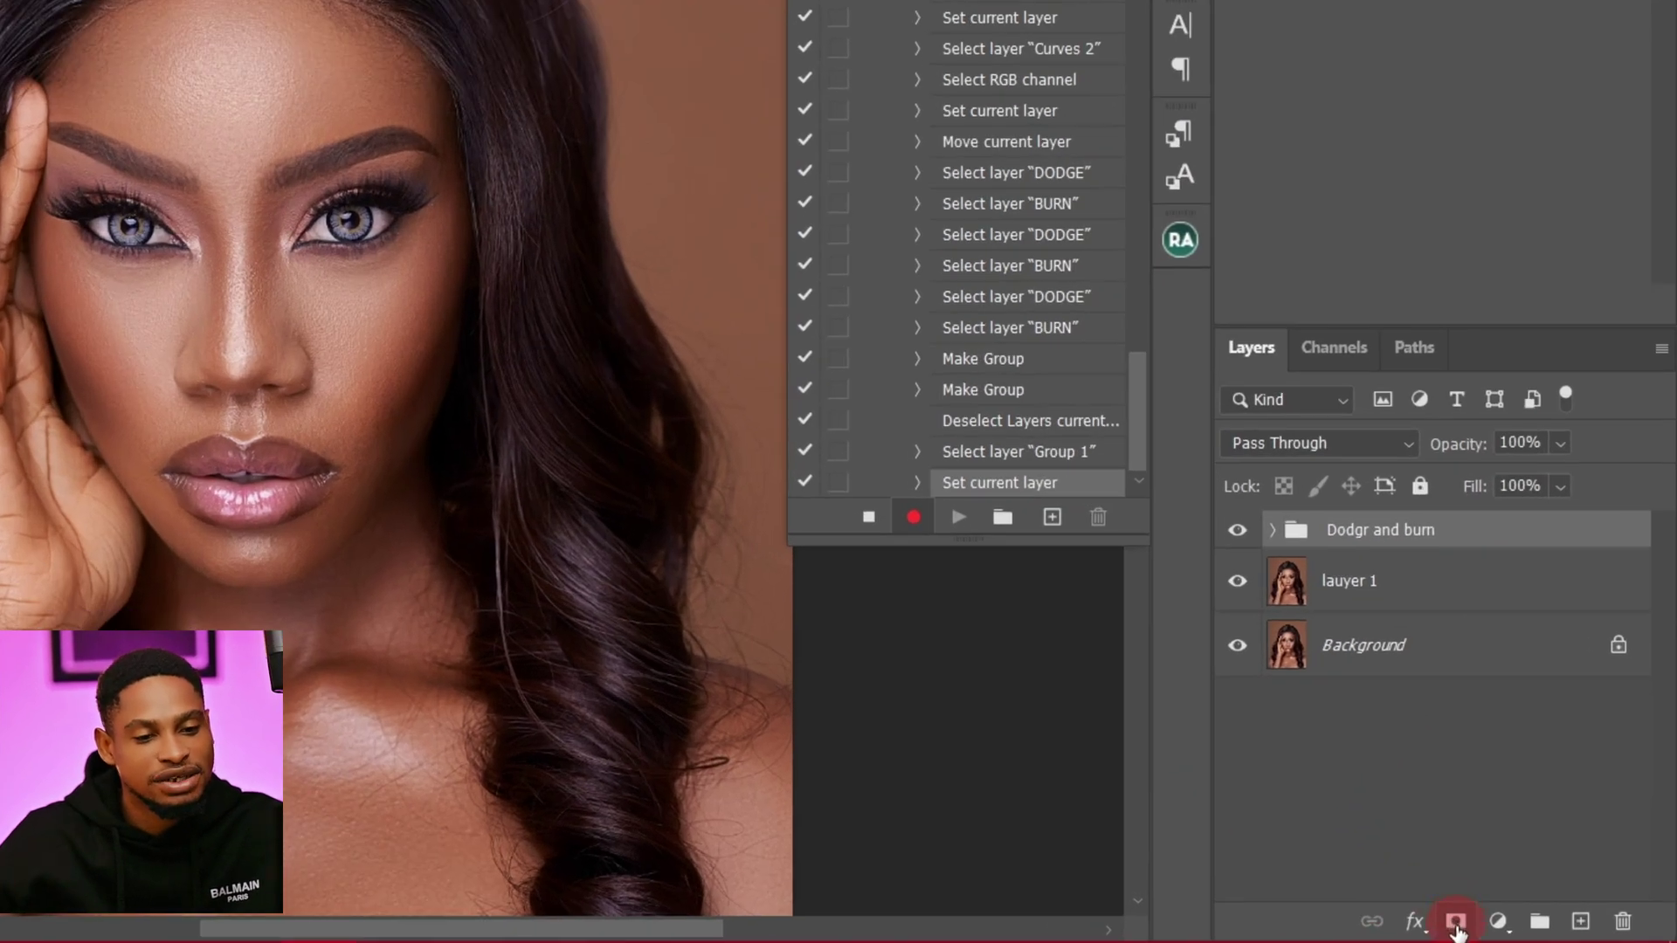
Step: Add a white layer mask to the Dodgr and burn group
left_click(1455, 921)
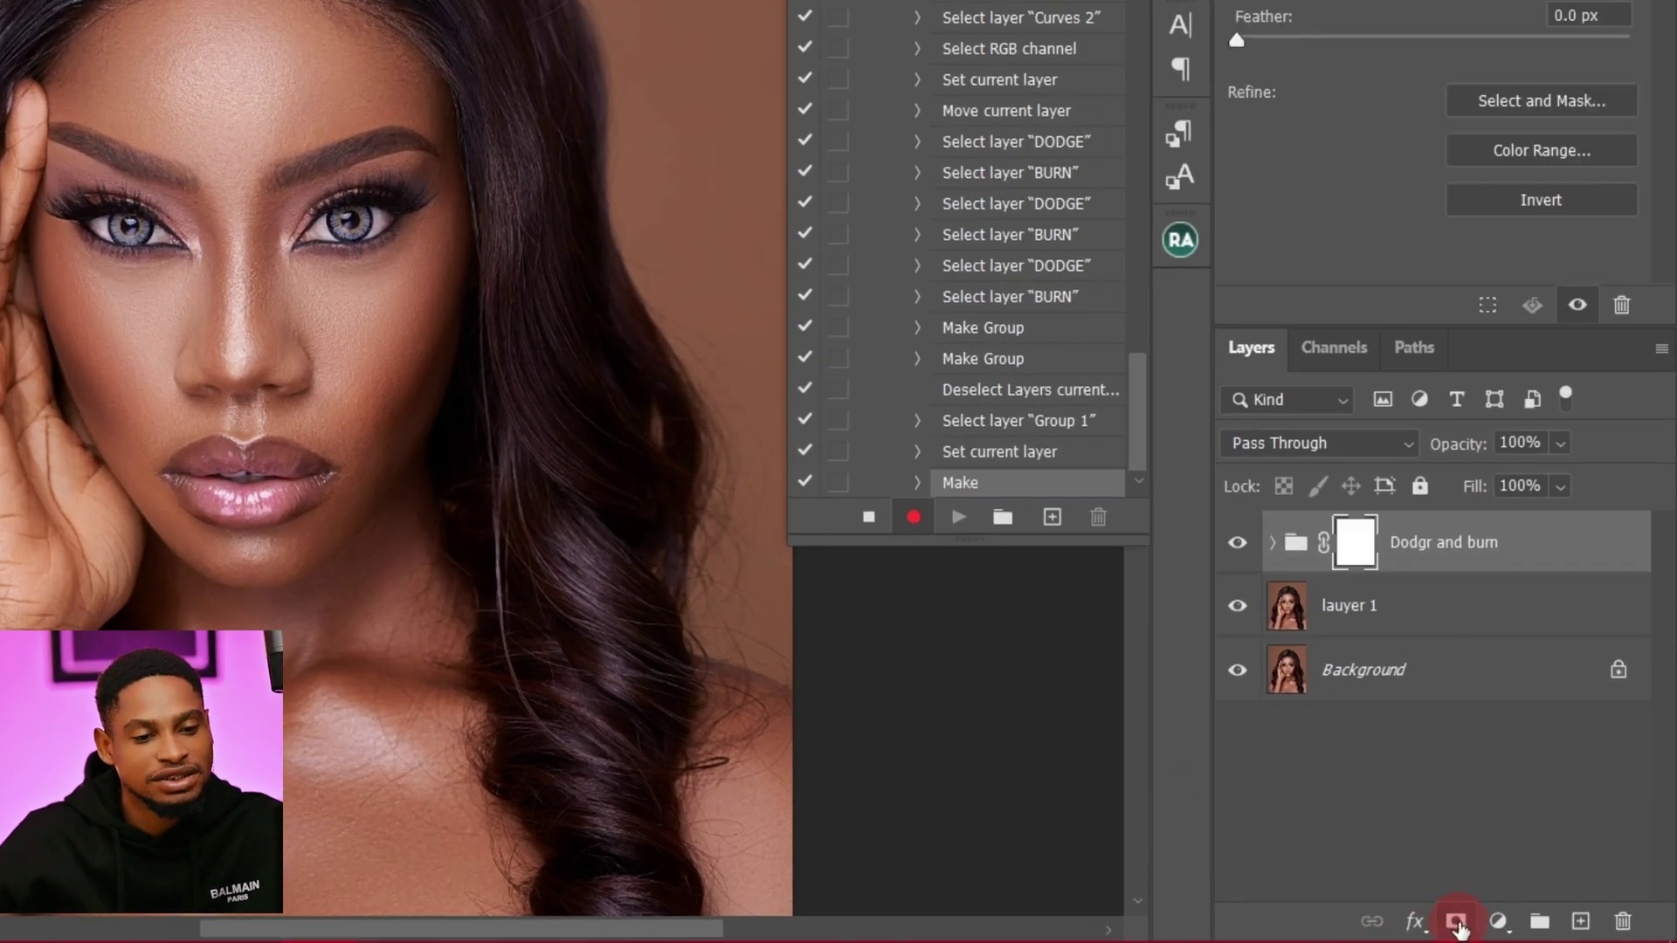
left_click(1274, 542)
left_click(1384, 670)
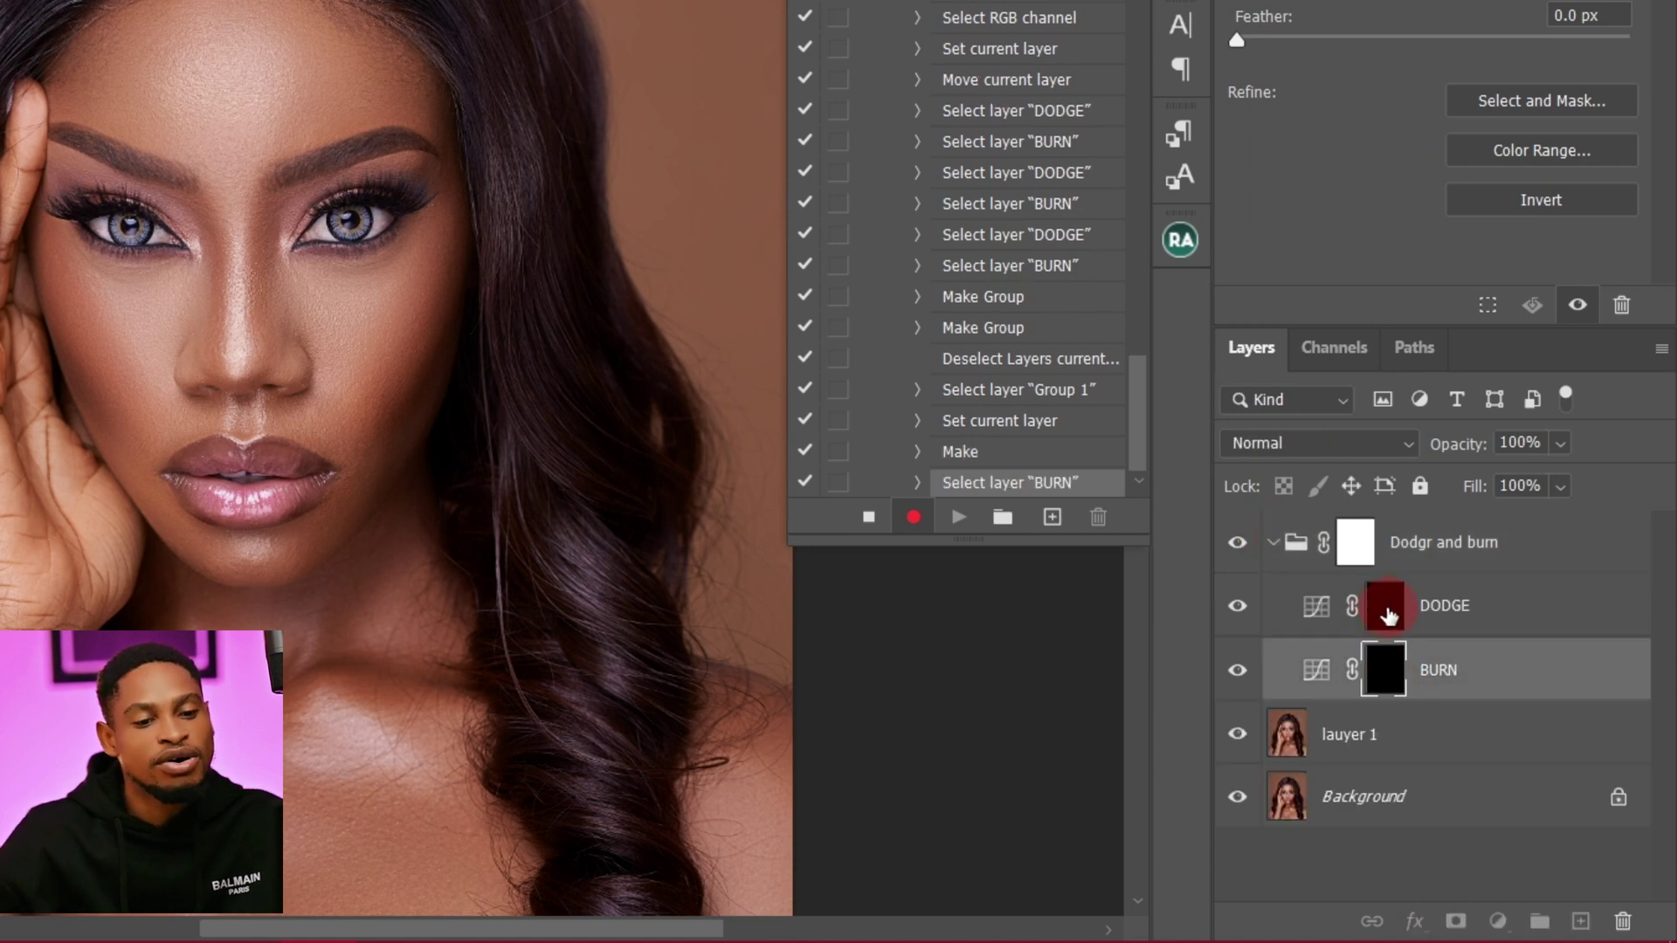
left_click(1387, 612)
left_click(1272, 546)
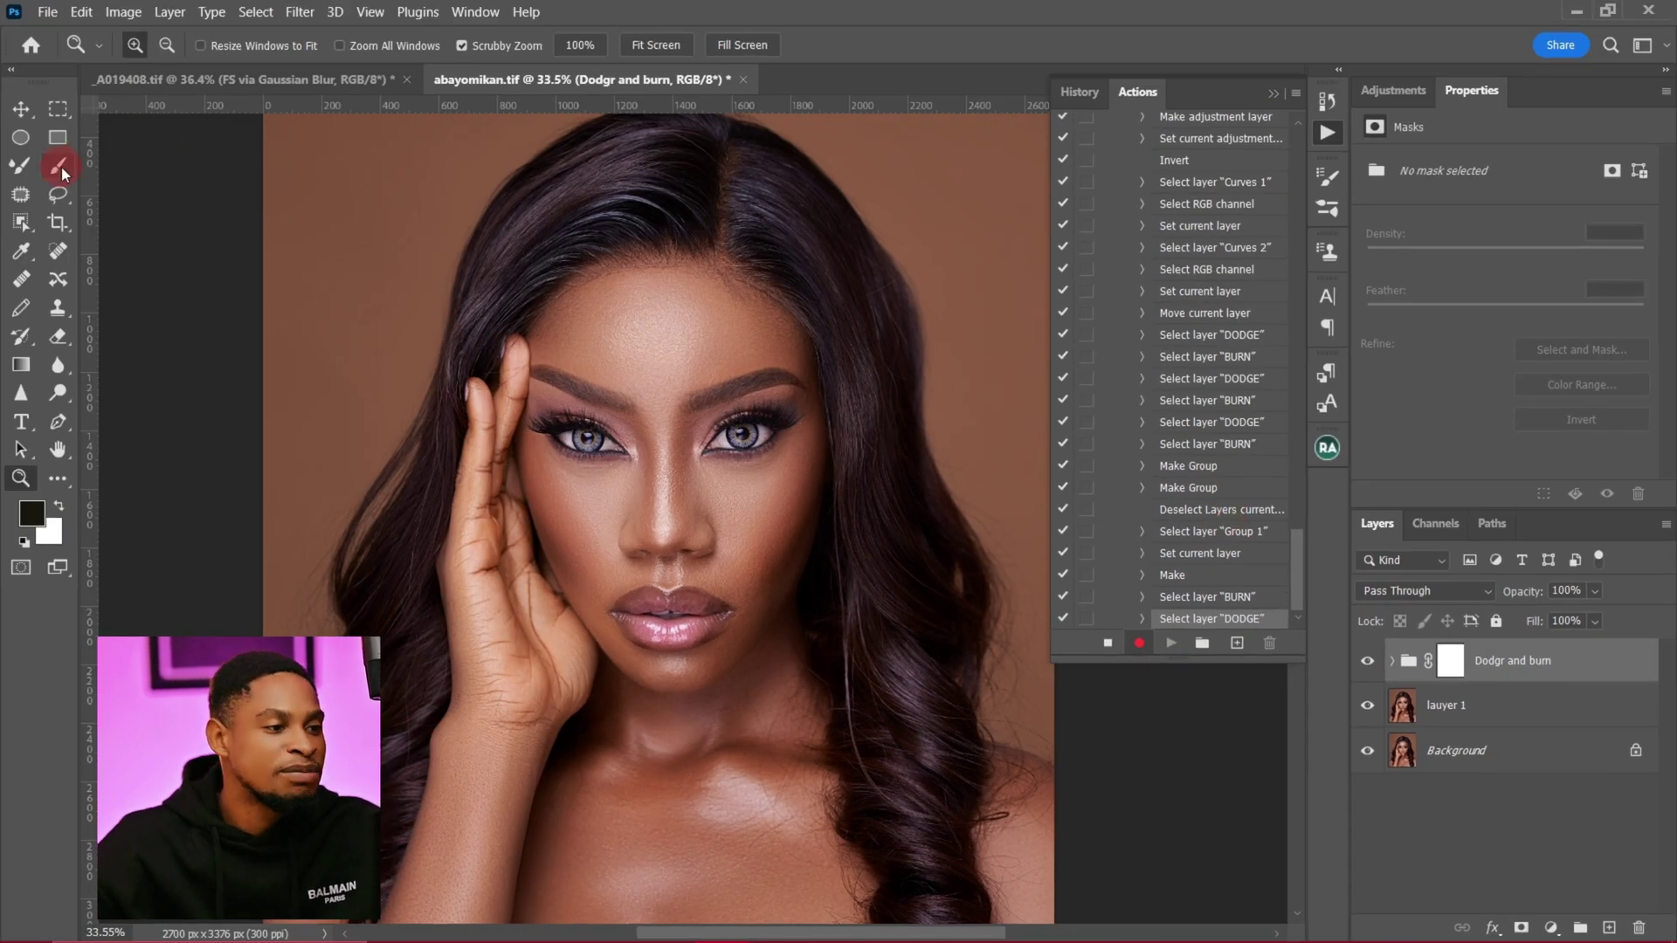
Step: Pick the Brush with reset, swapped colours, target the DODGE mask, and stop recording
left_click(61, 166)
key("d")
left_click(57, 507)
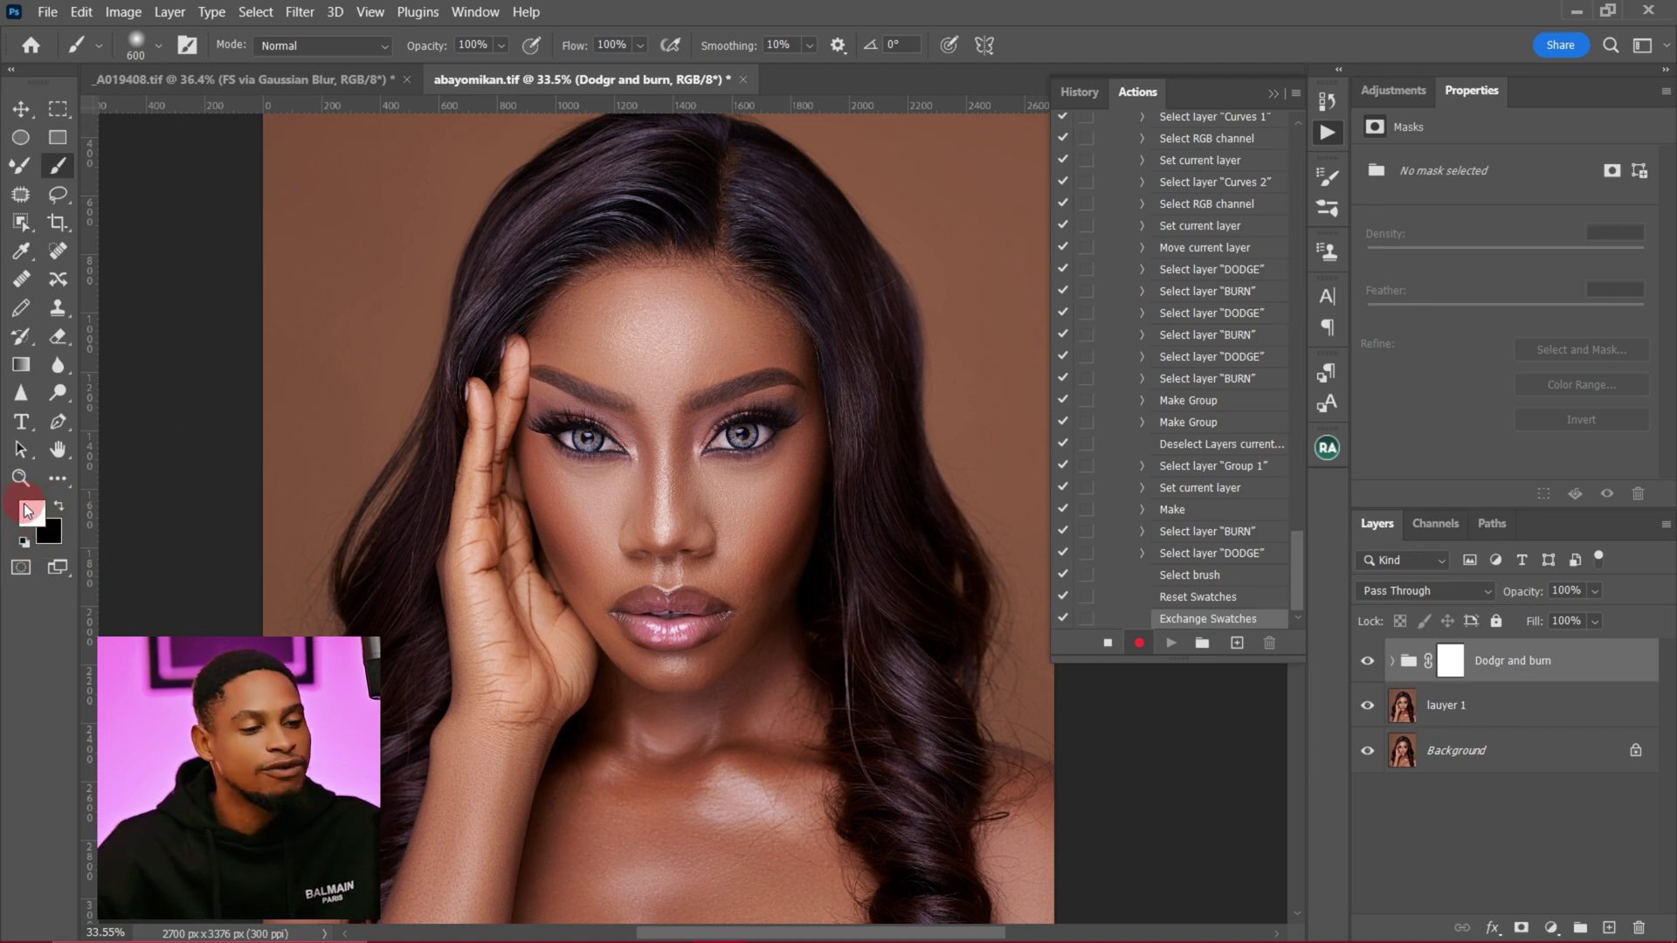
key("alt+bracketleft")
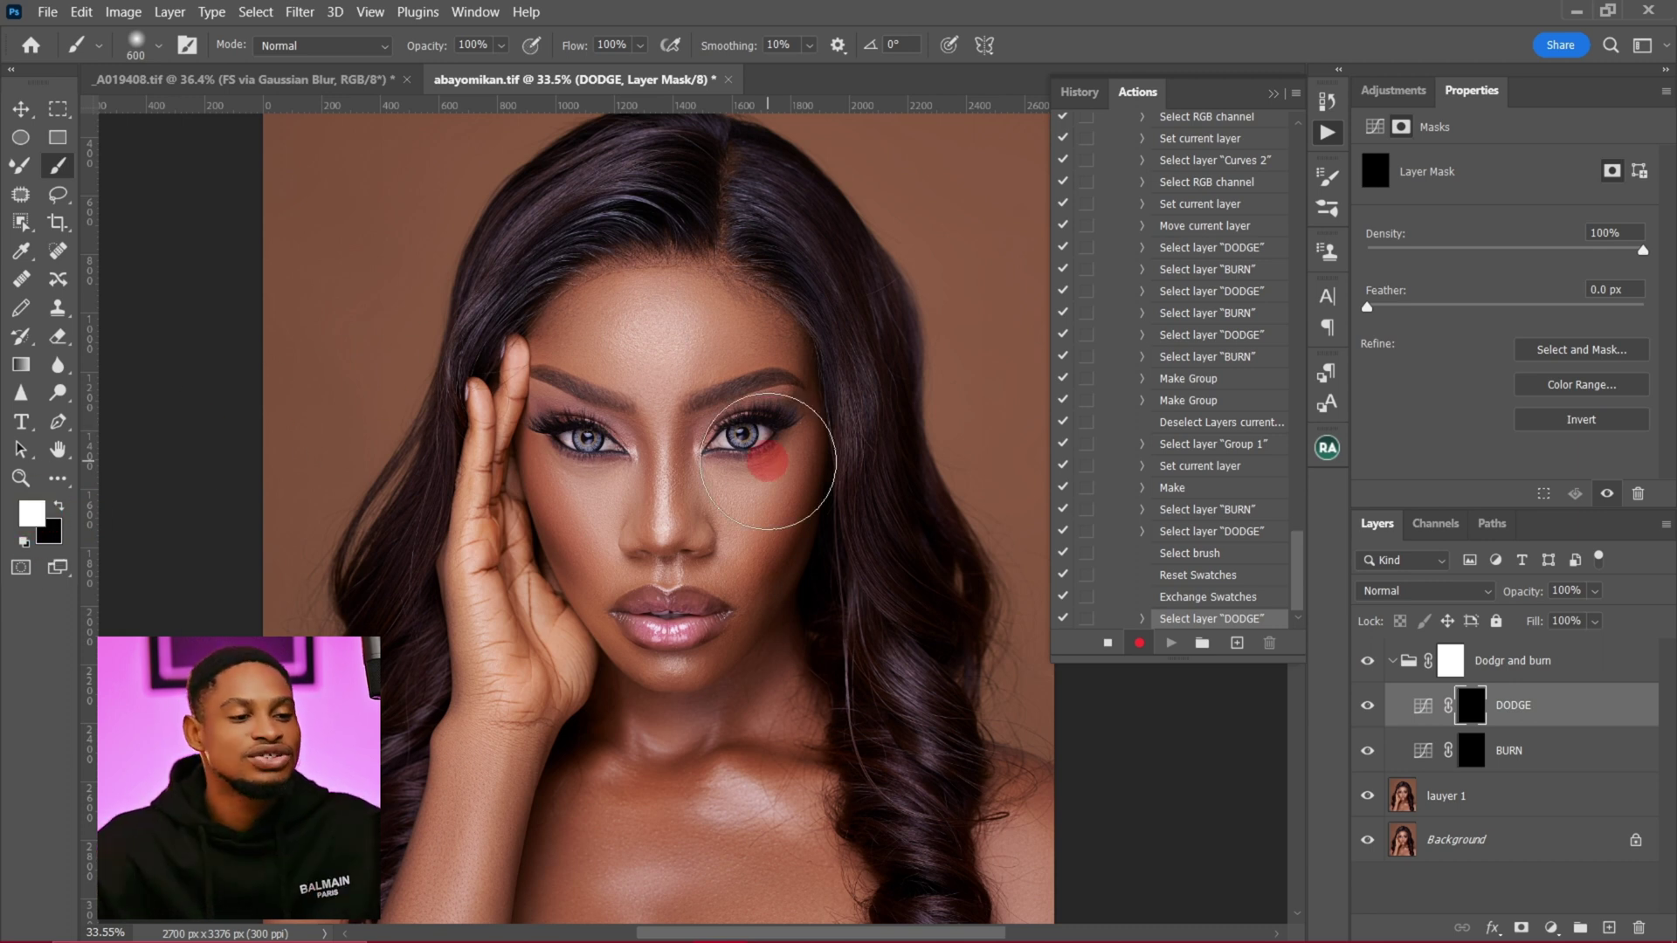
left_click(1108, 647)
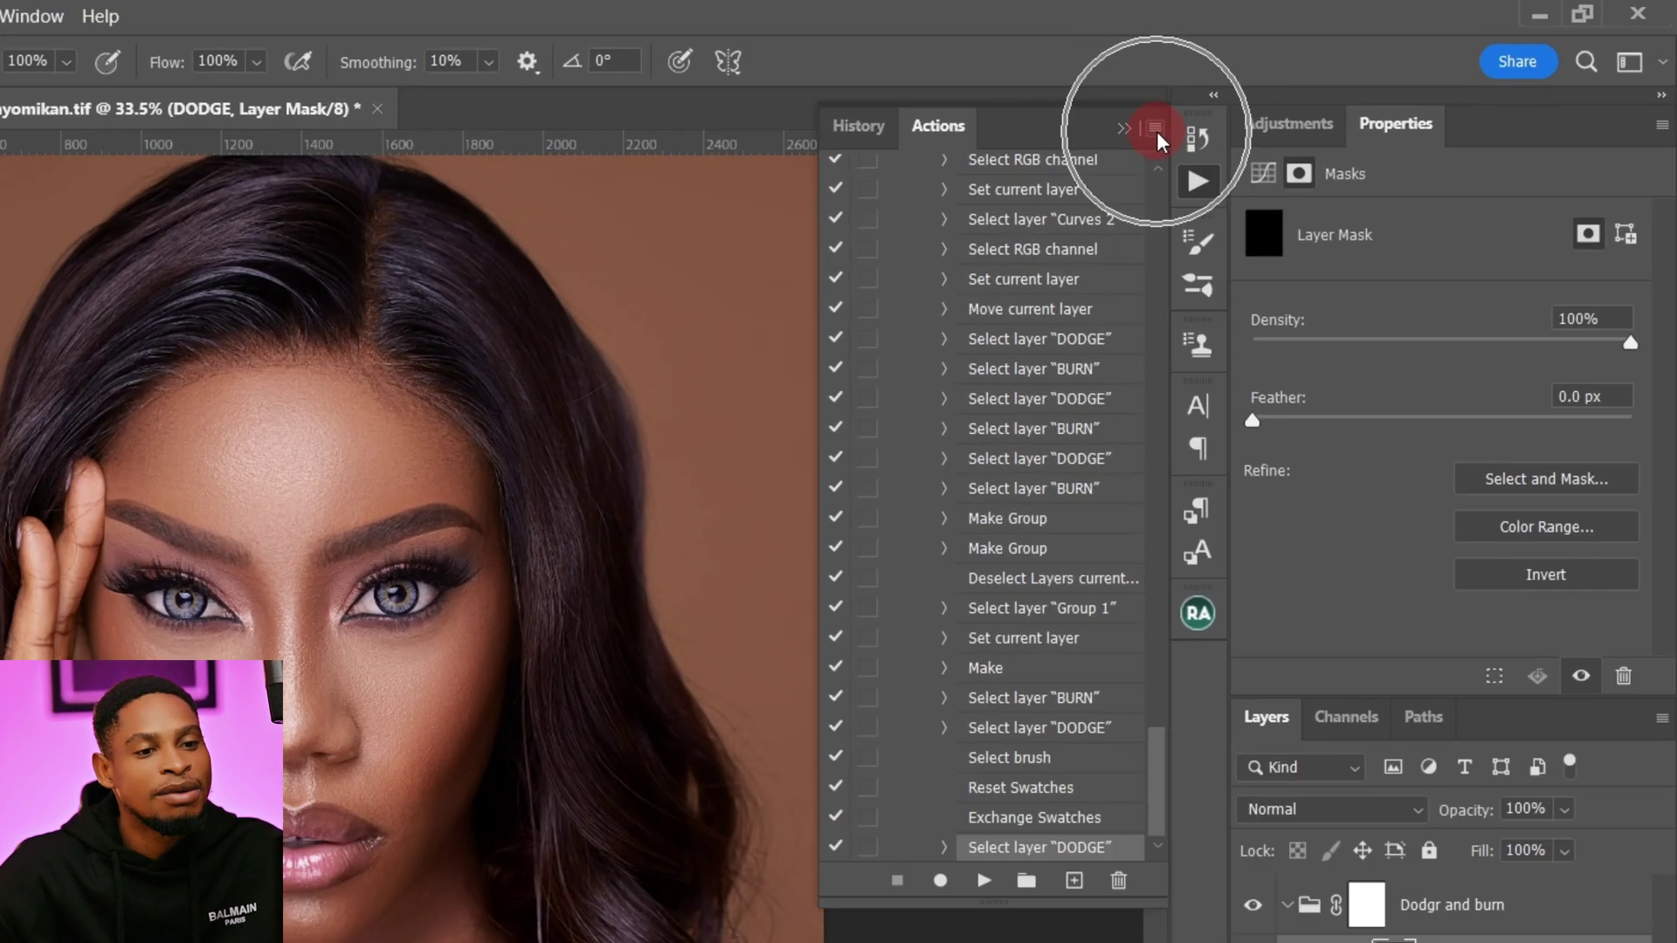
Step: Switch the Actions panel back to Button Mode, showing the orange DnB button
left_click(1250, 0)
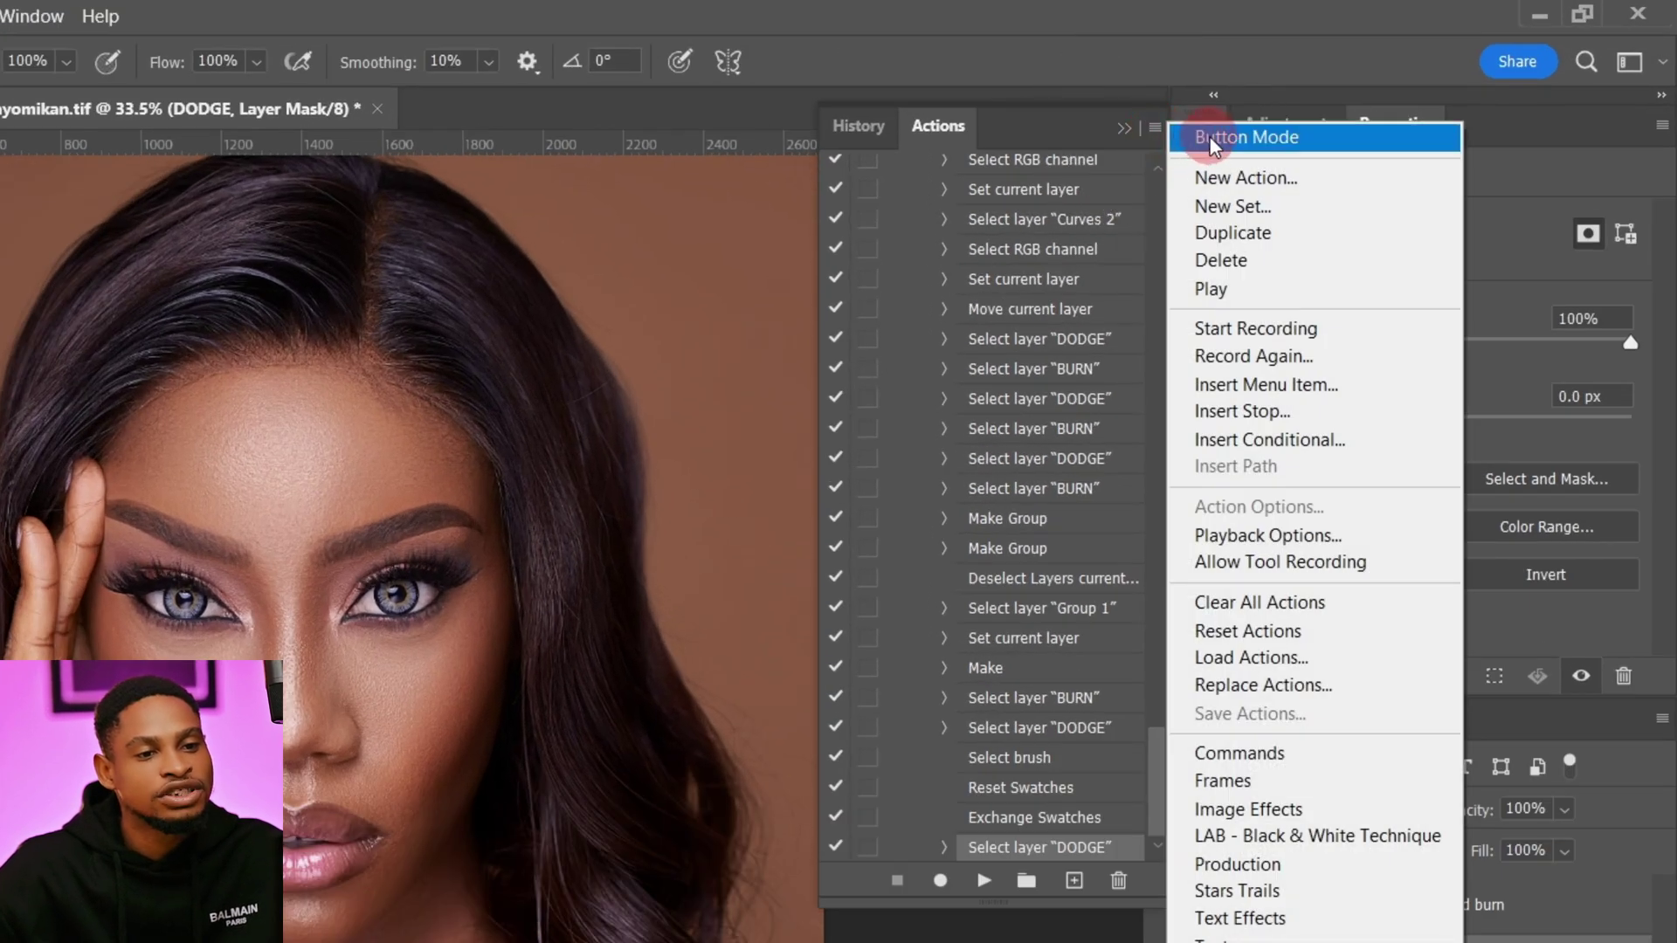
left_click(1205, 138)
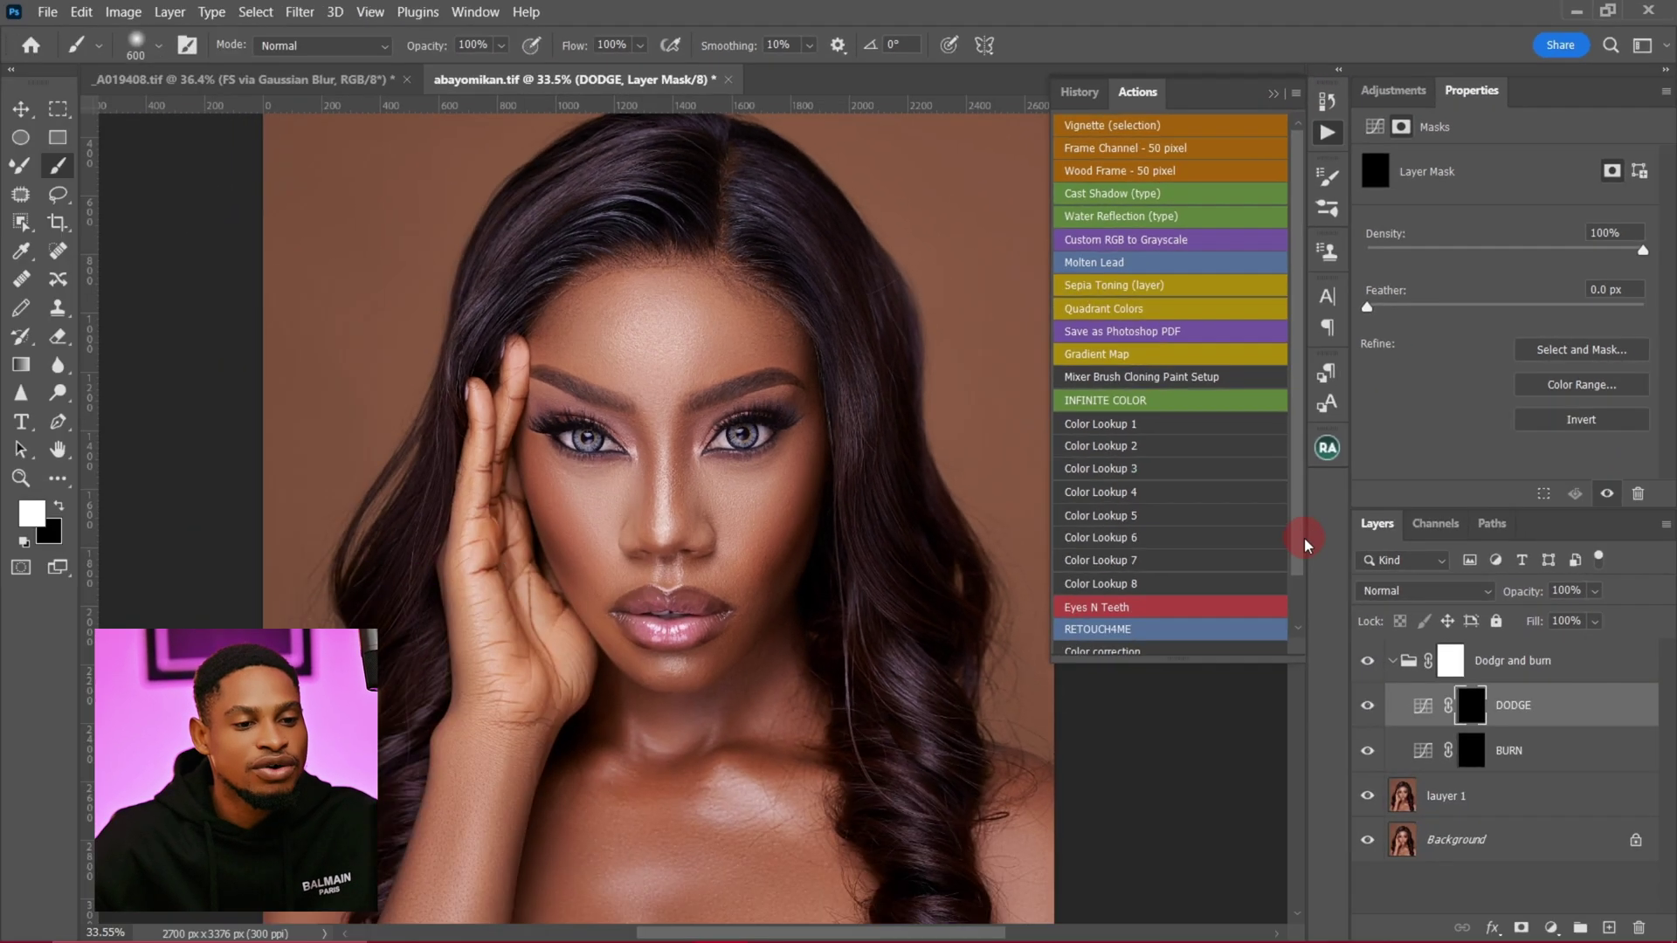
left_click_drag(1194, 687, 1194, 826)
left_click(1077, 648)
Step: Delete the old Dodgr and burn group and select the DnB action
left_click(1408, 660)
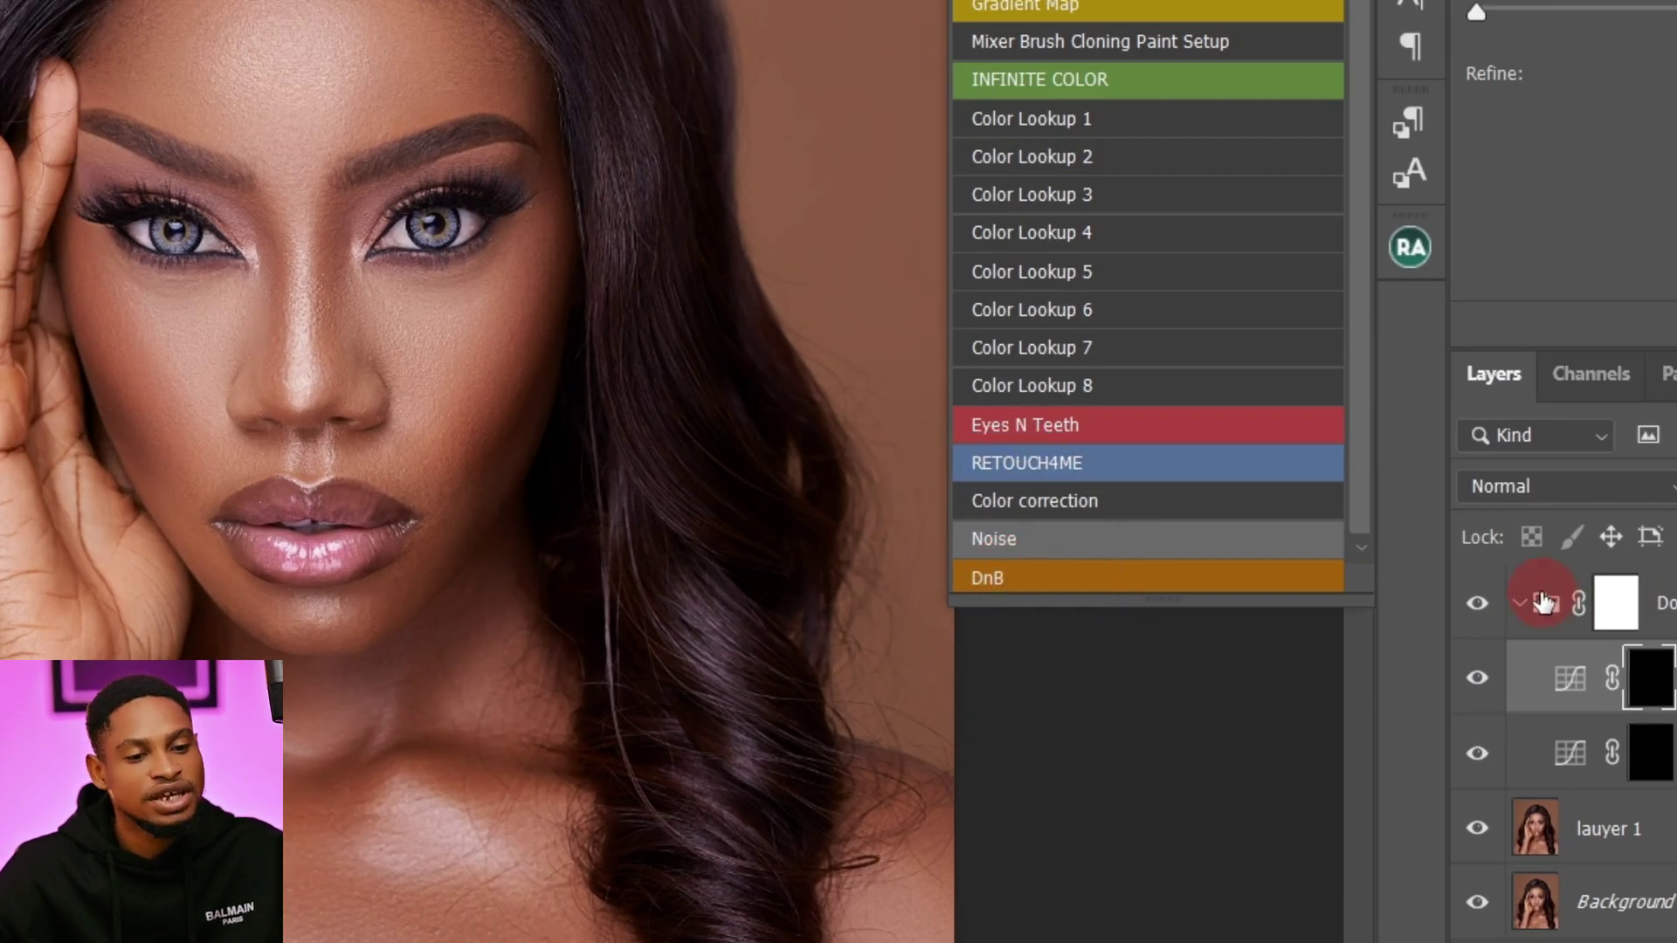
left_click(1576, 668)
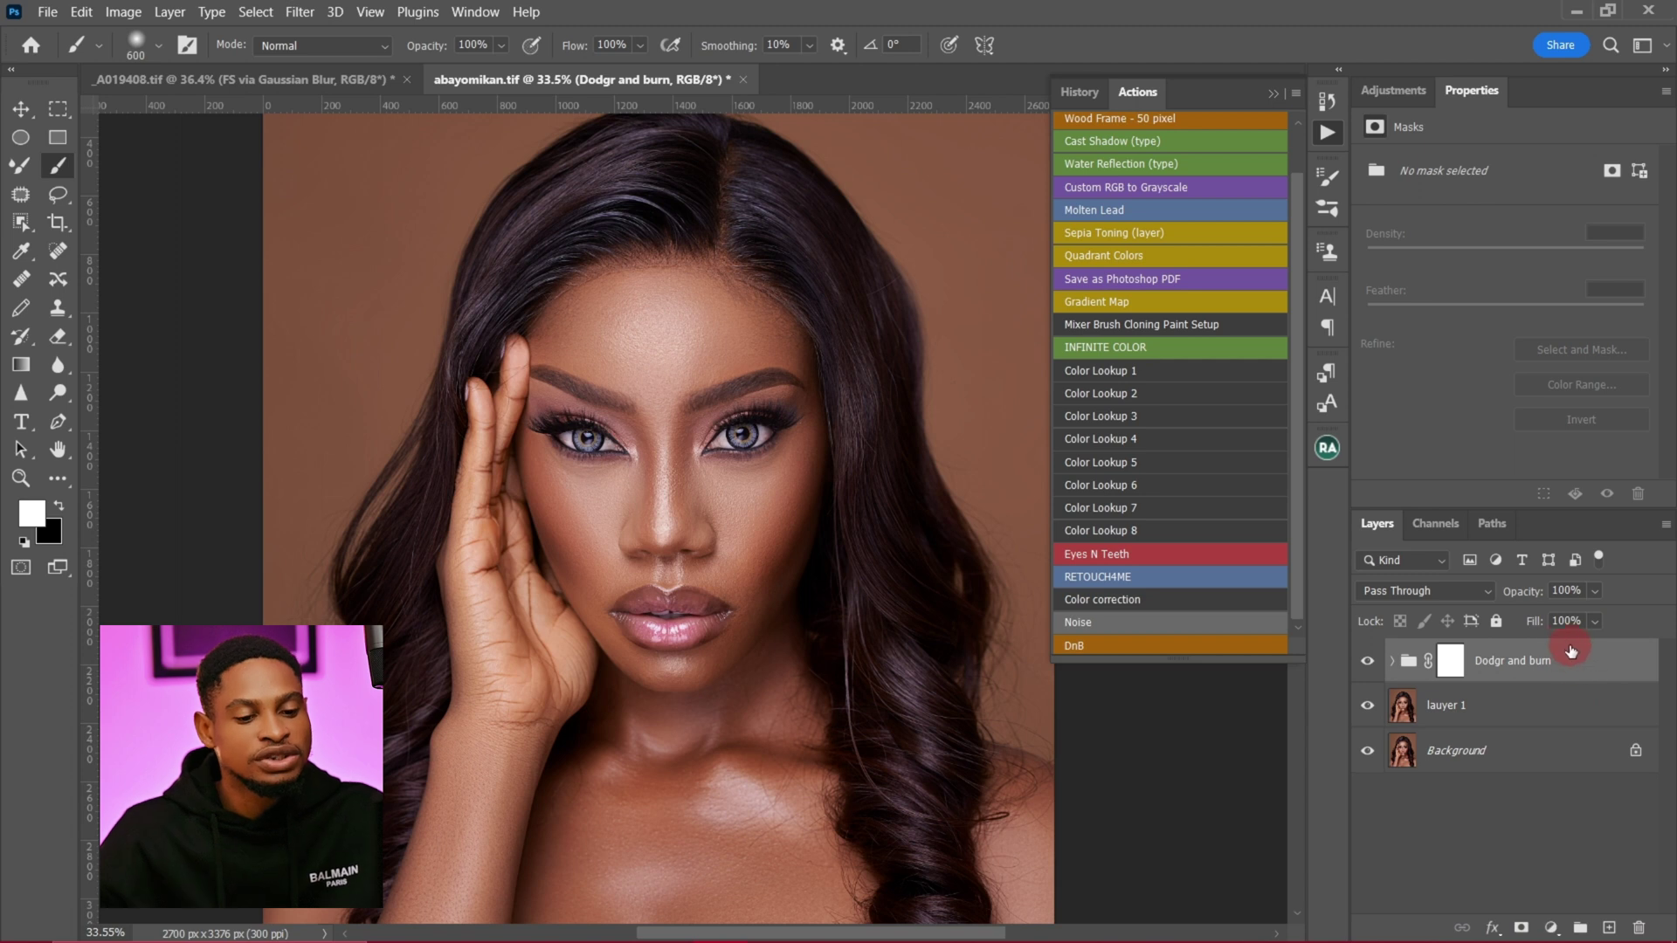
key("Delete")
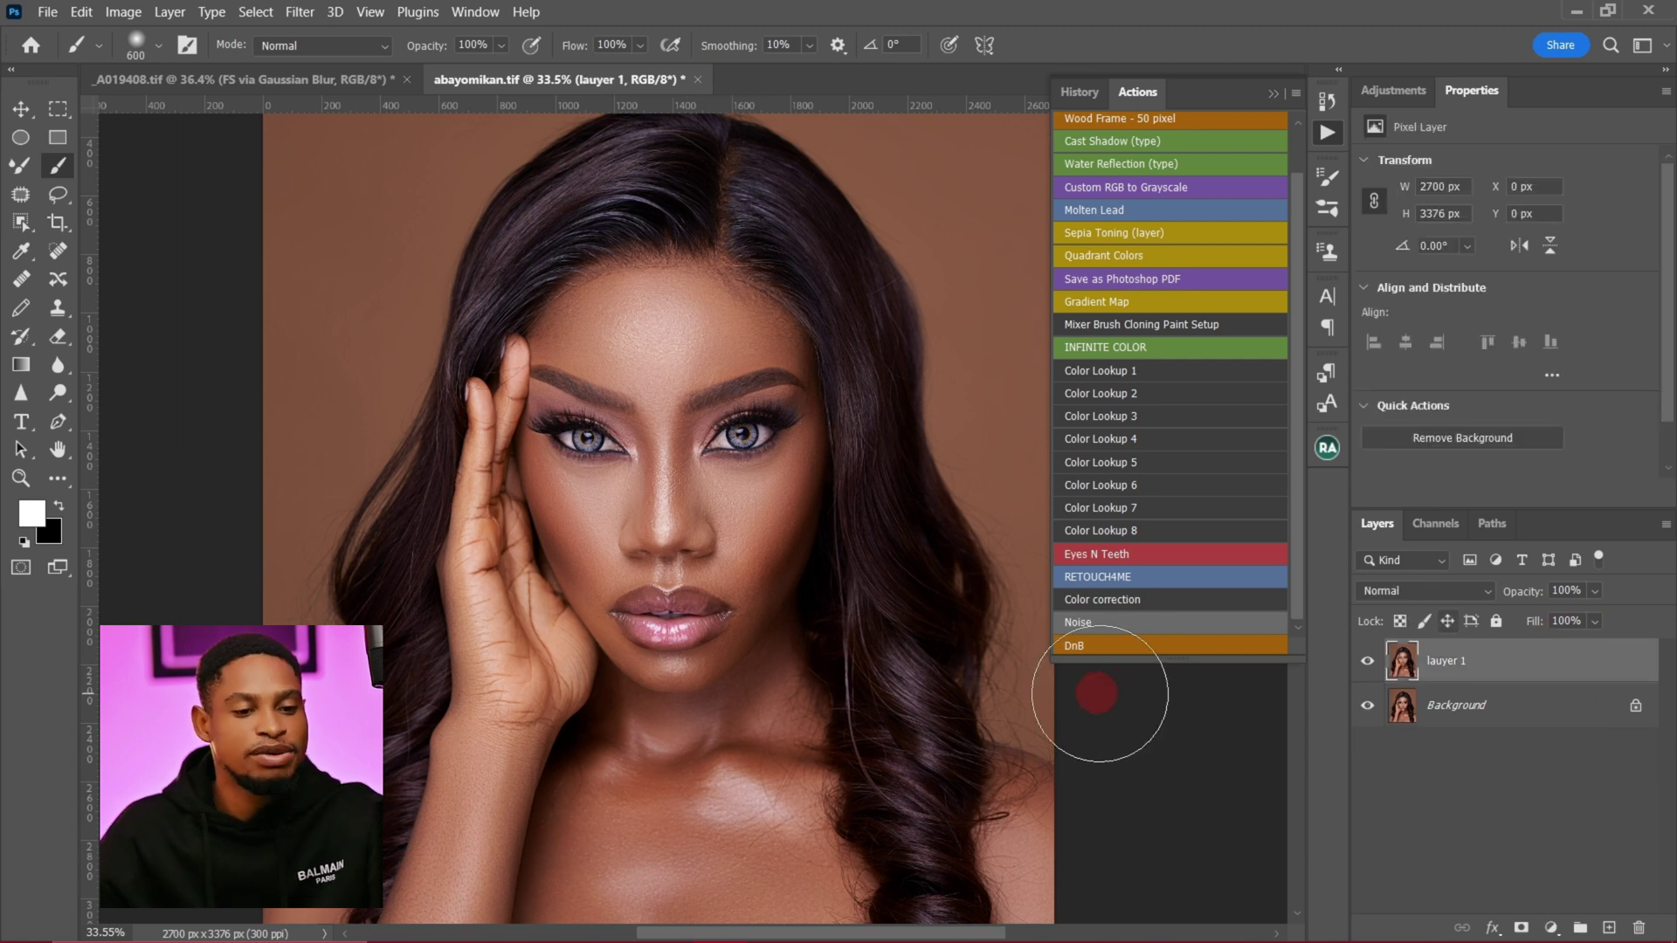
left_click(1073, 628)
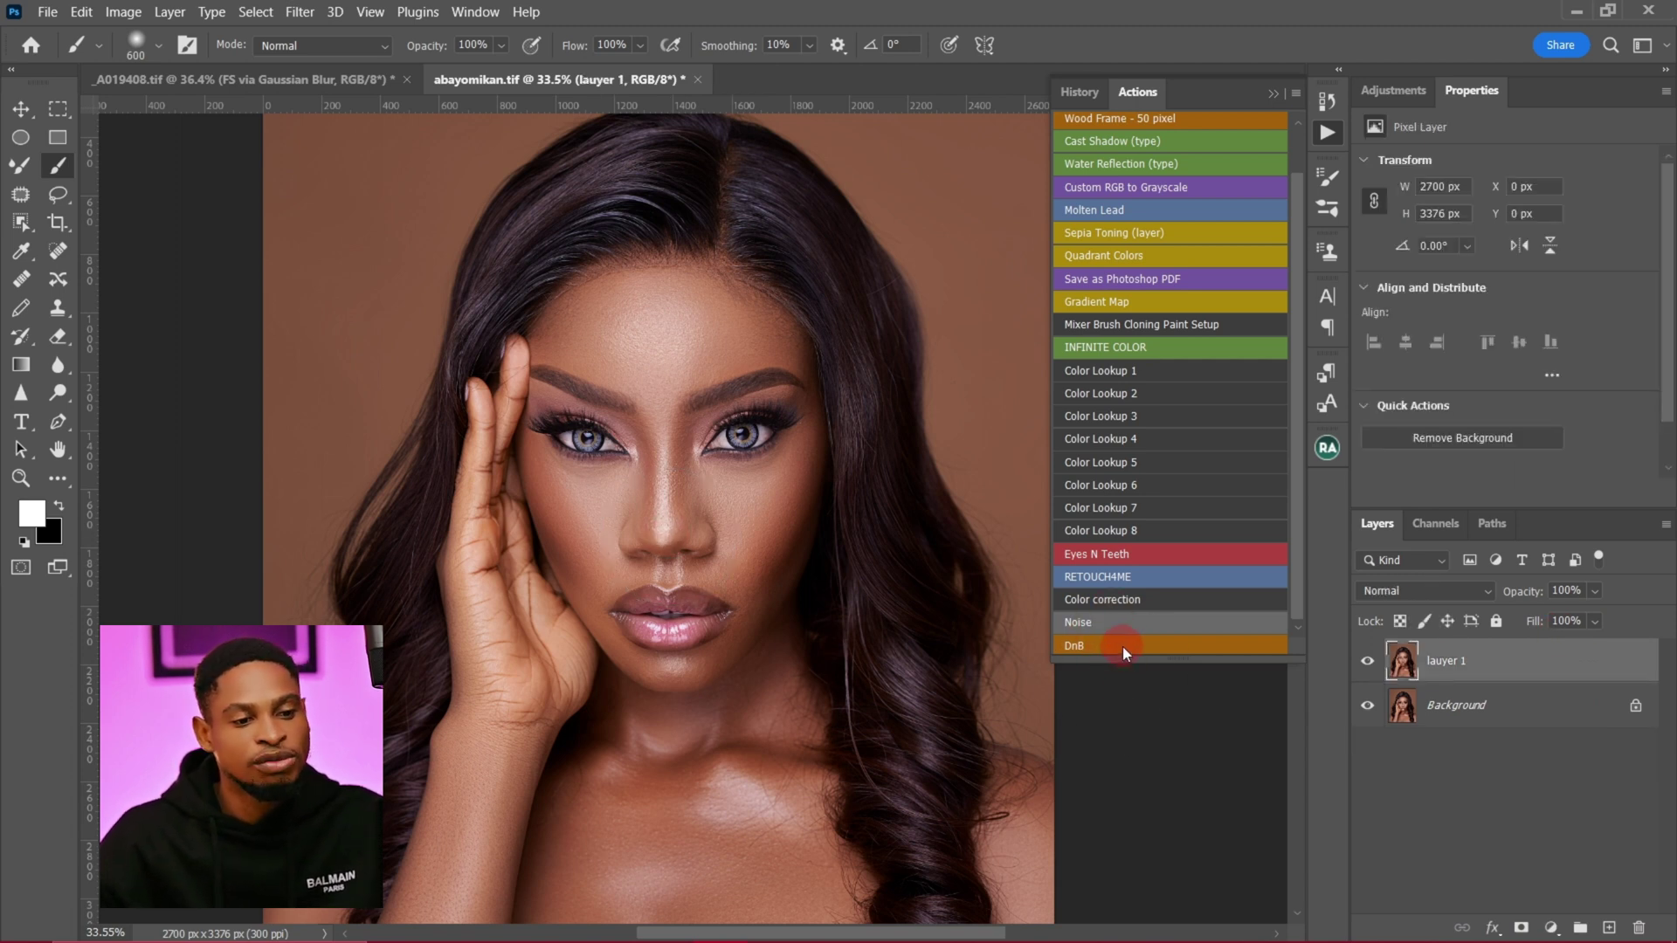
Step: Run the DnB action, move the Dodgr and burn group out of Group 2, and delete Group 2
left_click(1105, 647)
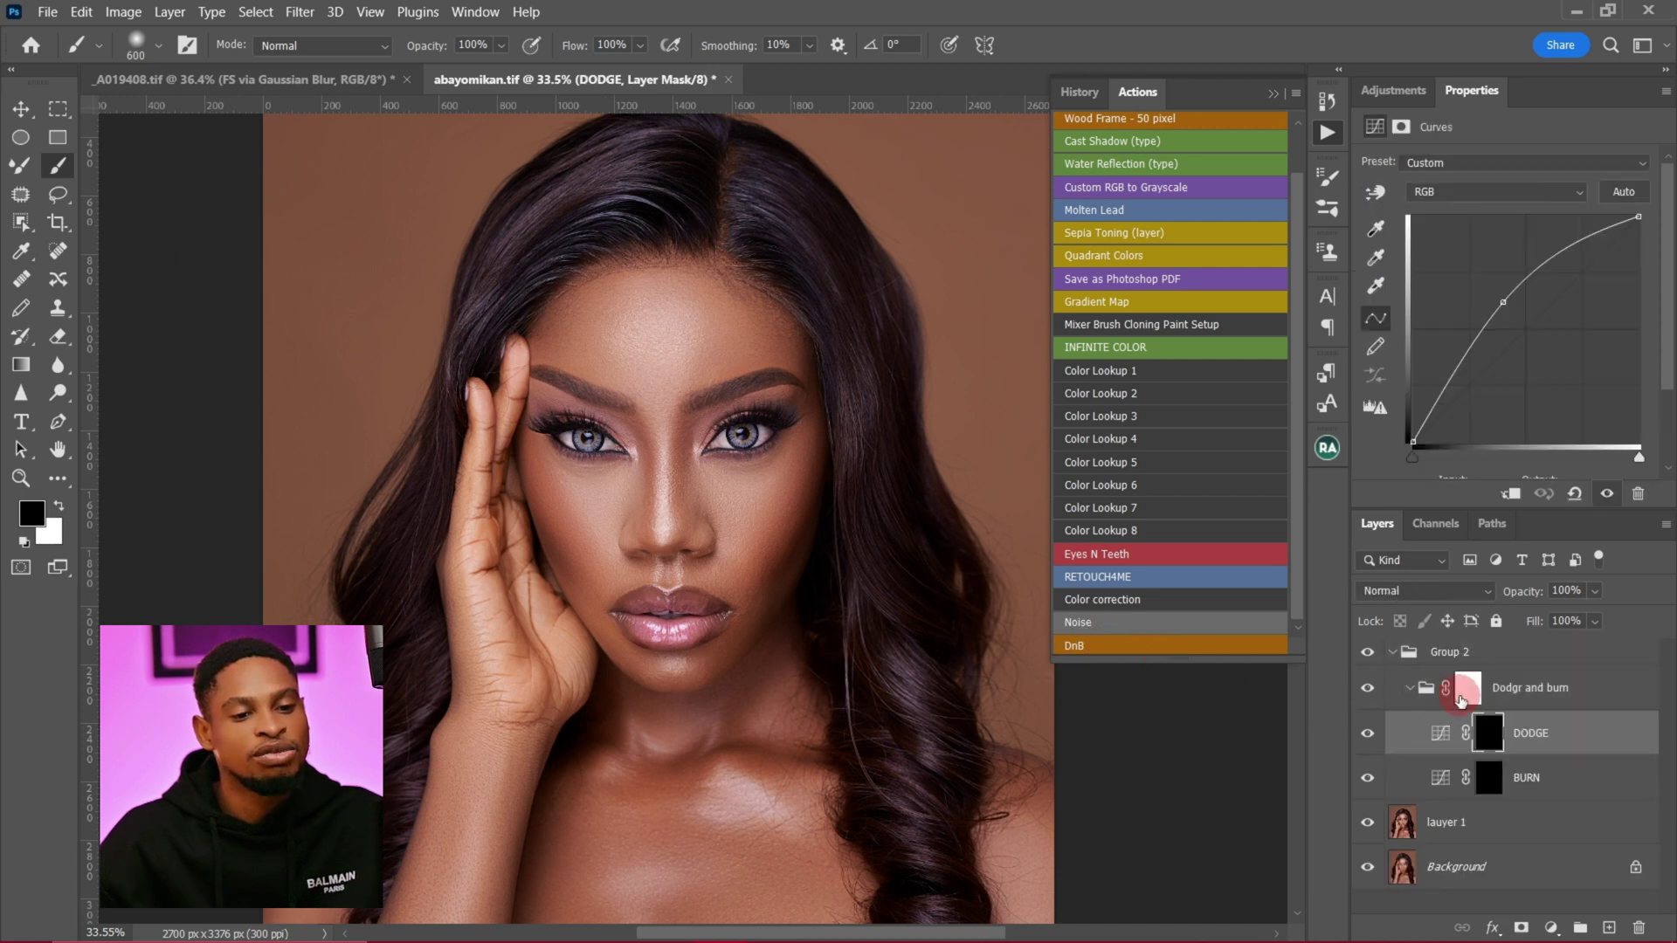
left_click_drag(1512, 685, 1502, 647)
left_click(1453, 693)
key("Delete")
Step: Expand the Dodgr and burn group to inspect the DODGE and BURN layer masks
left_click(1384, 662)
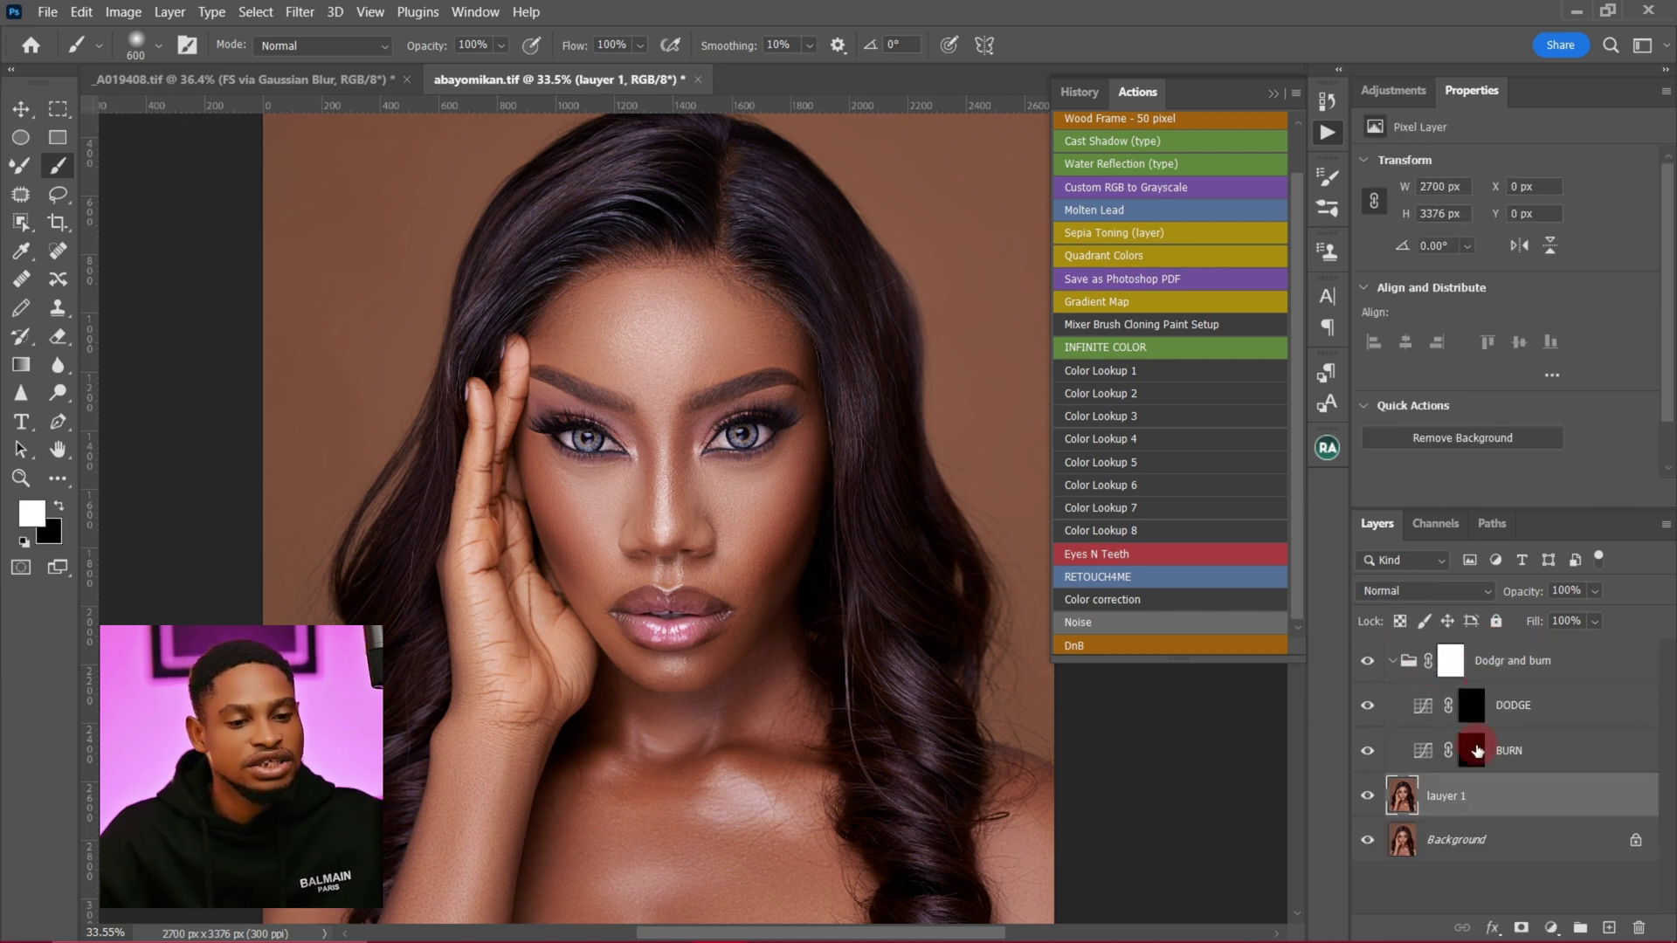
left_click(1475, 751)
left_click(1453, 712)
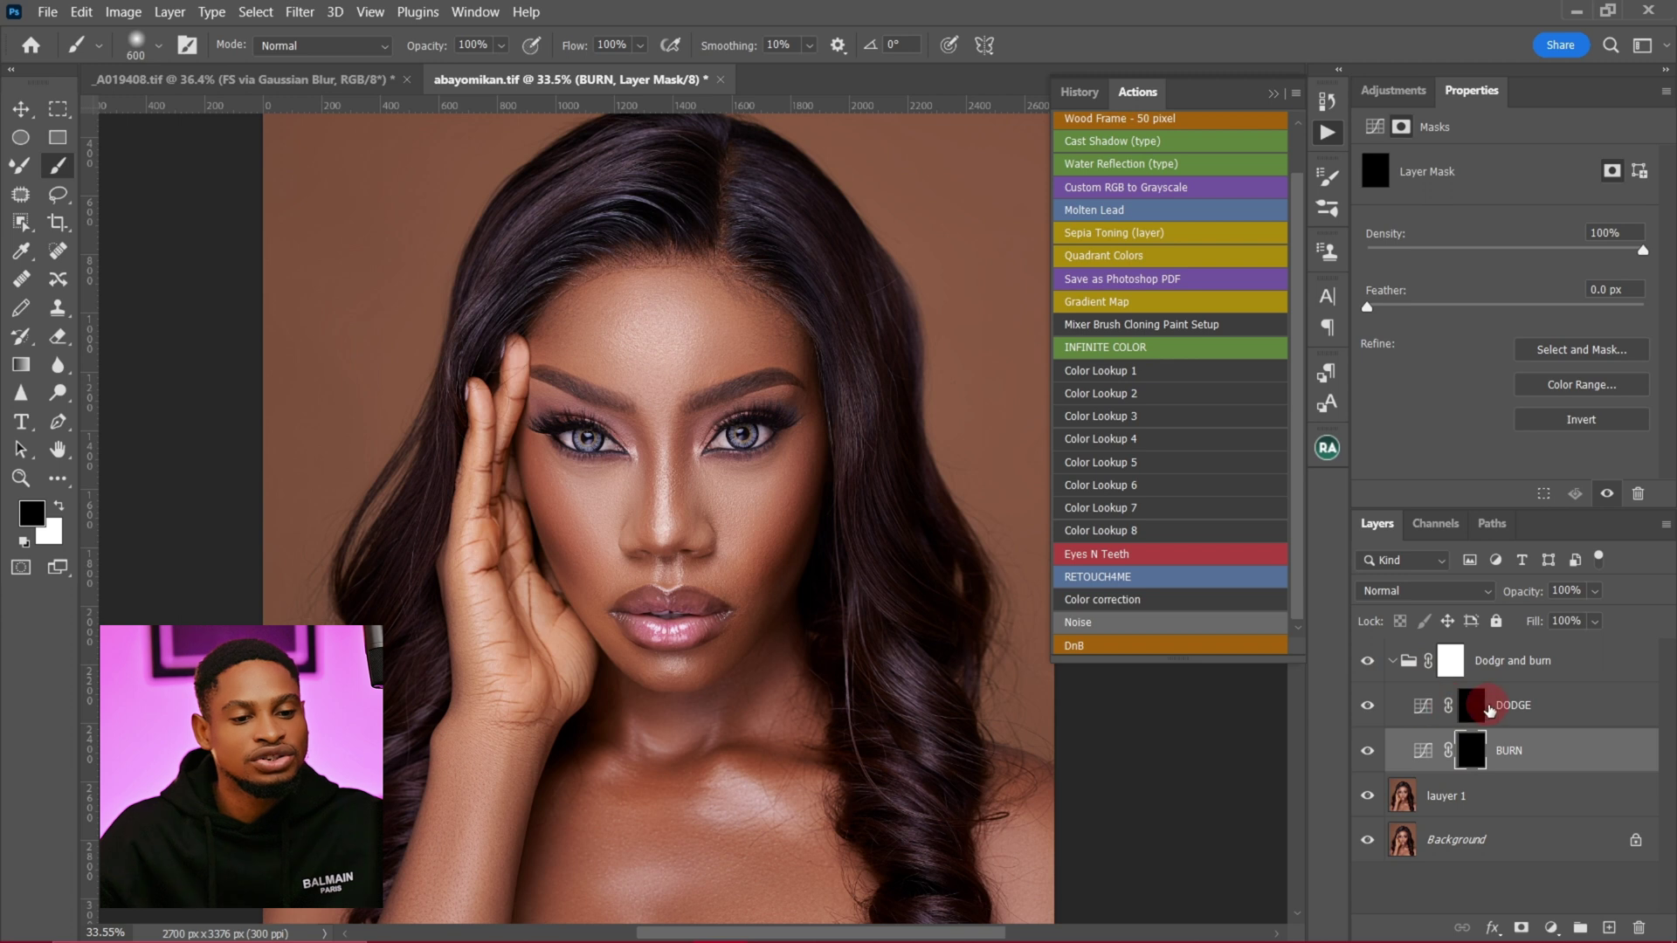
left_click(1392, 661)
left_click(1448, 666)
left_click(1392, 661)
Step: Reset the colours, select the DODGE layer, and zoom in on the face
left_click(29, 526)
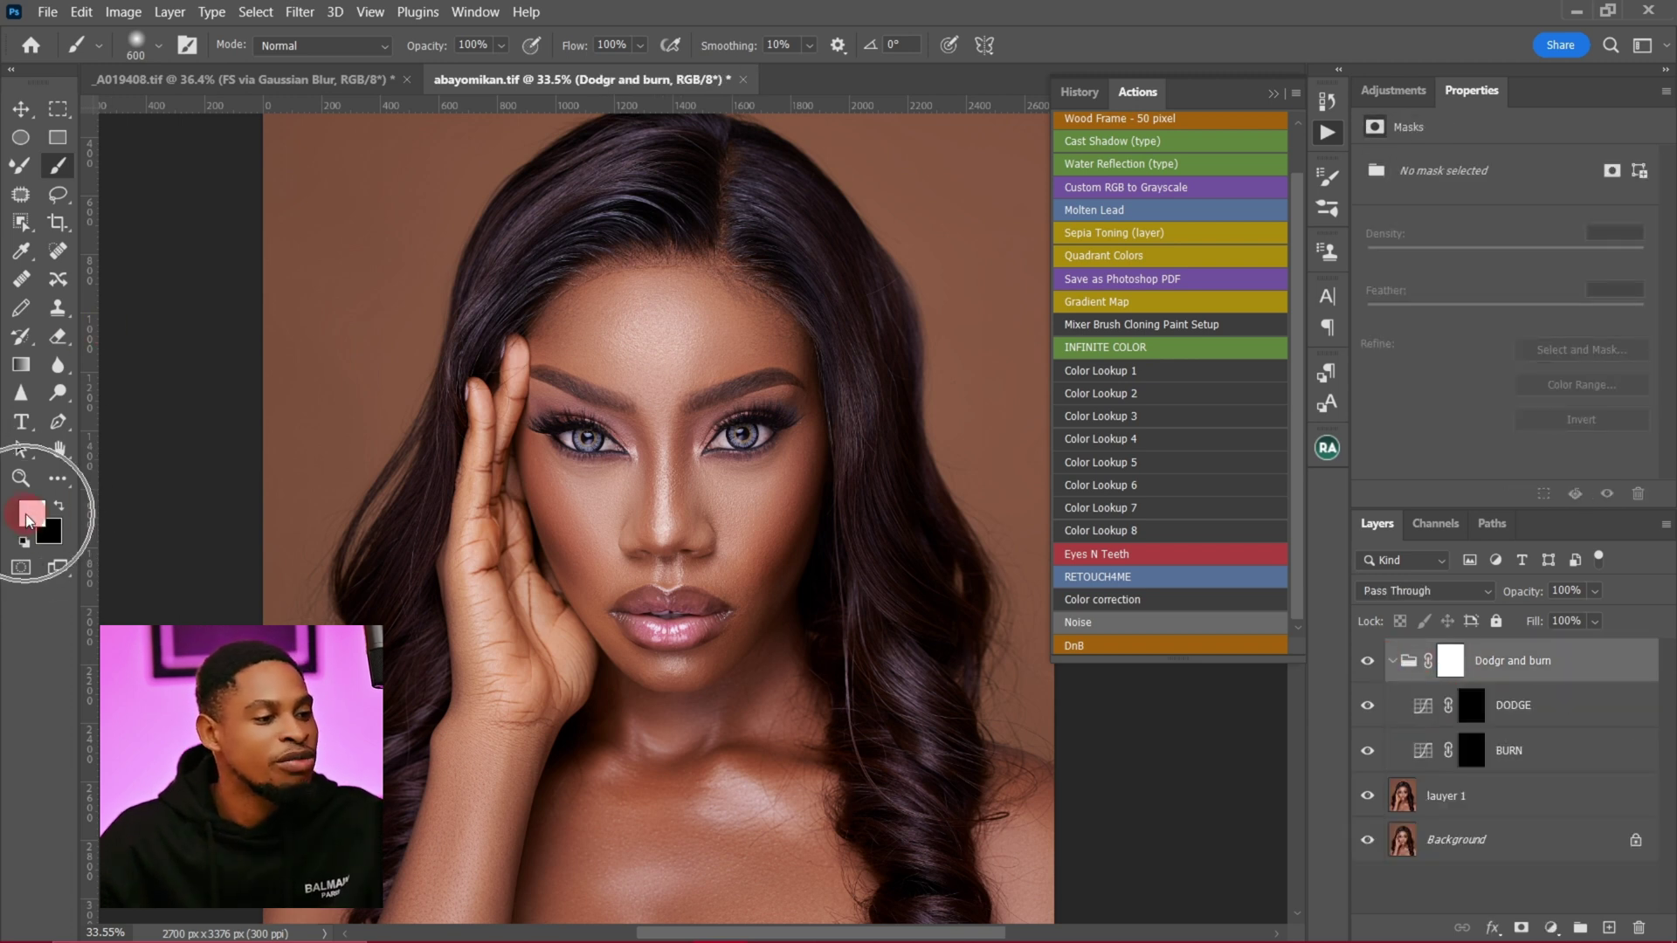
left_click(1504, 701)
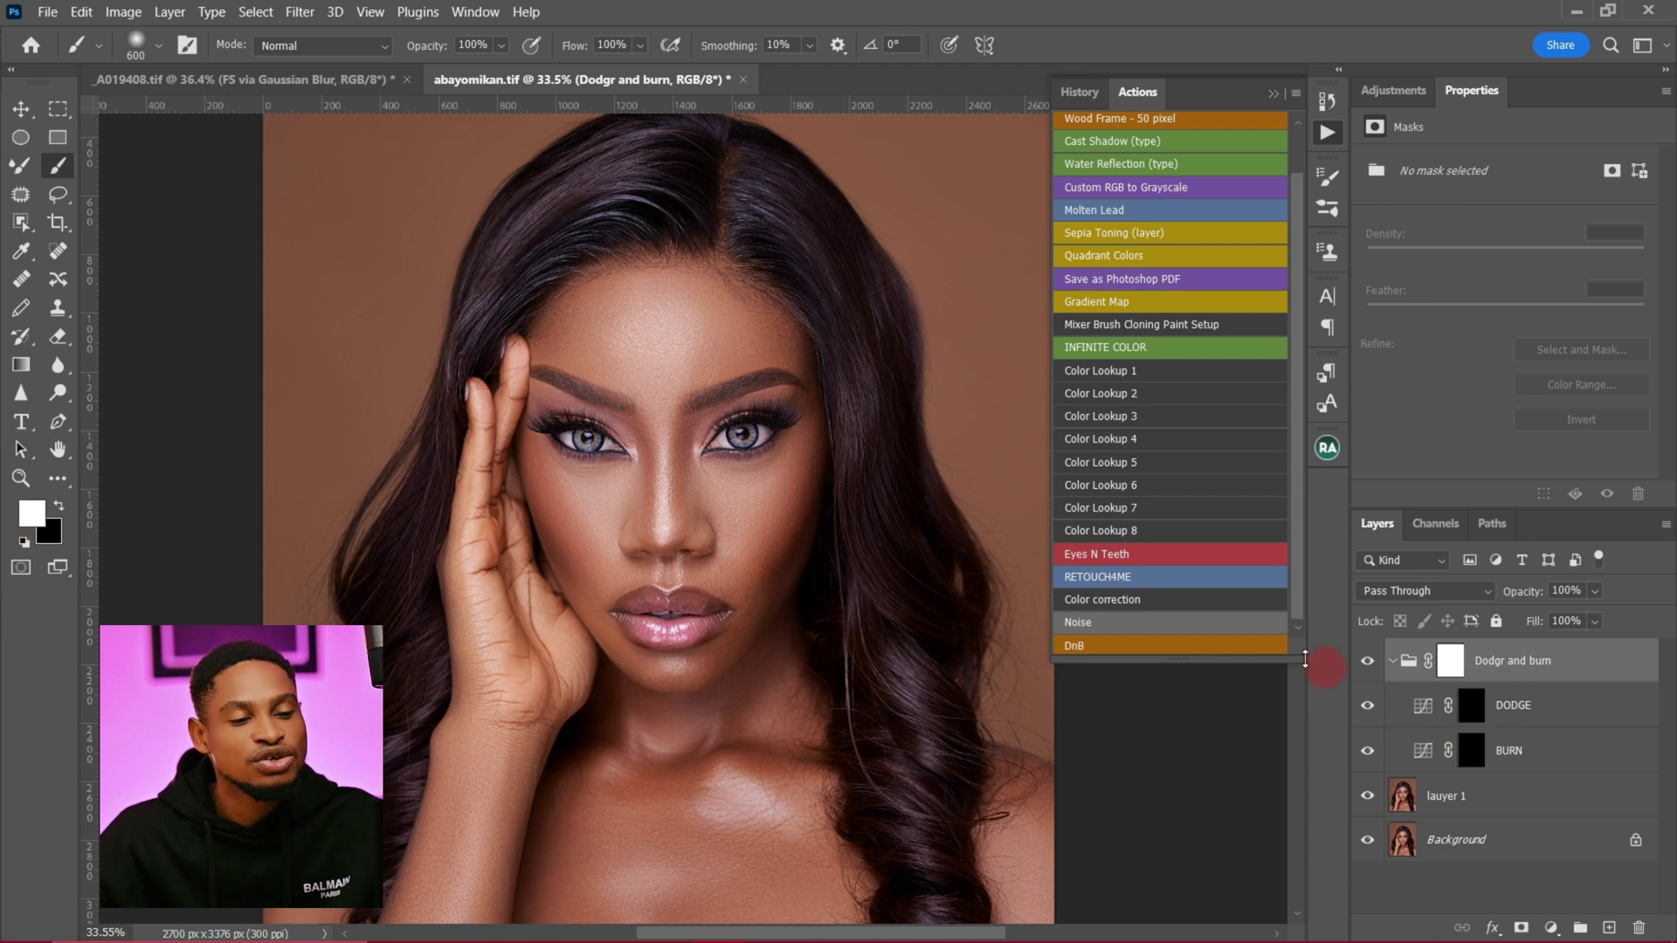
key("z")
left_click_drag(760, 524, 801, 526)
key("b")
key("x")
left_click(1471, 706)
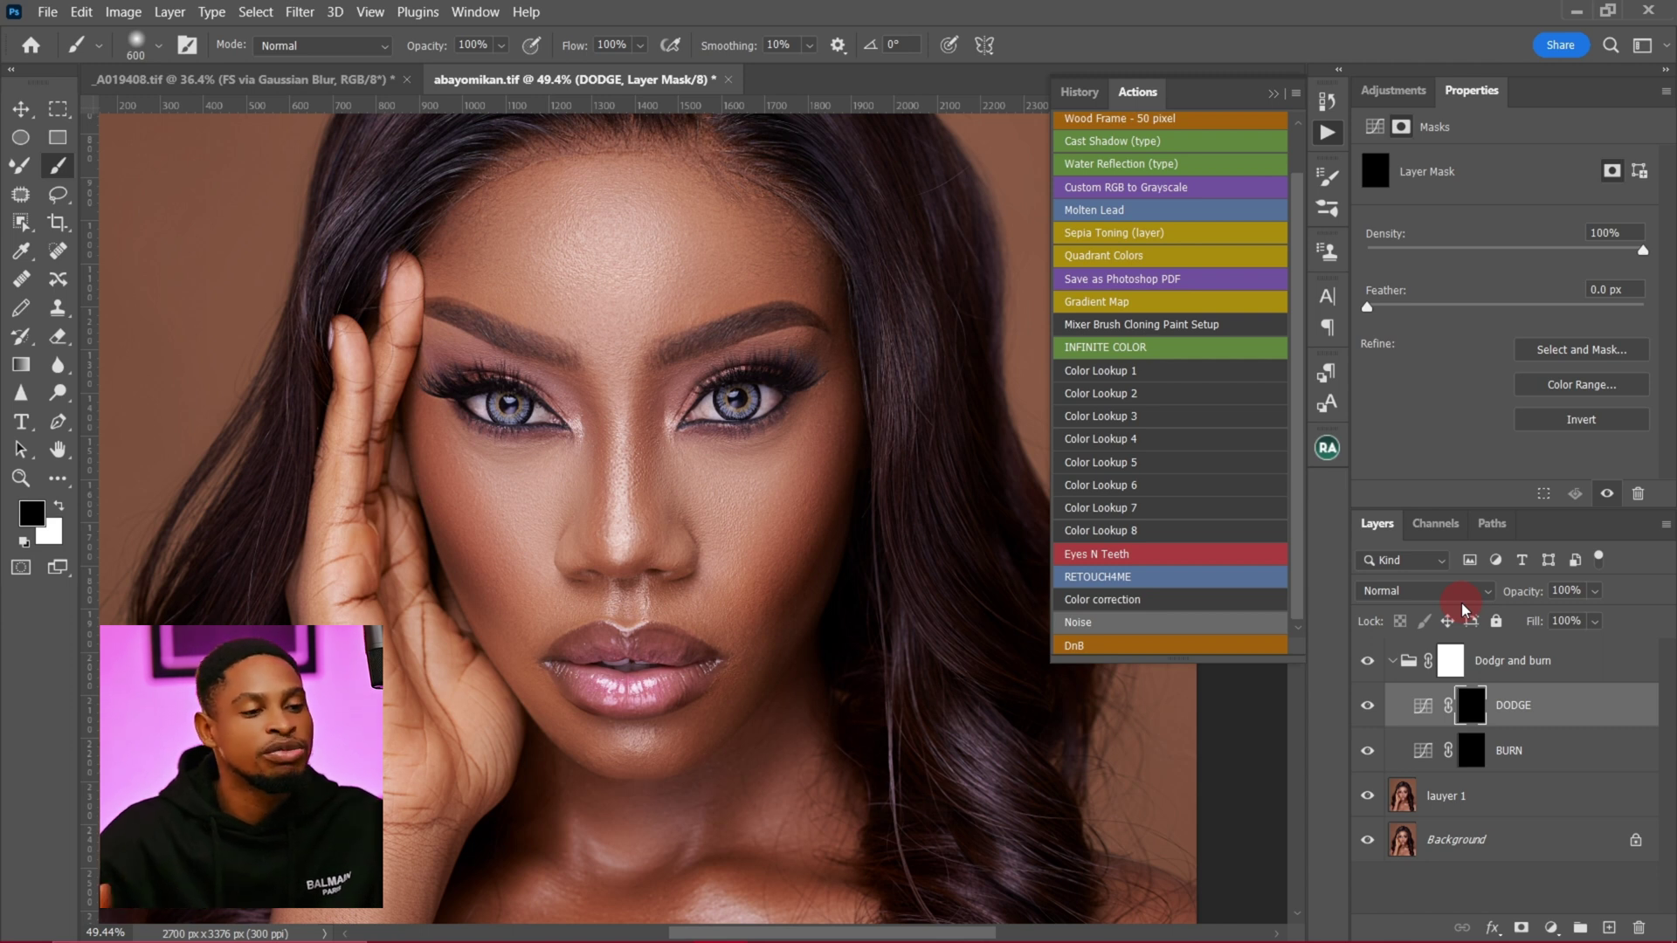
Step: Set white as foreground and a 25 px brush, then dodge the cheek and nose bridge
left_click(26, 522)
left_click(23, 543)
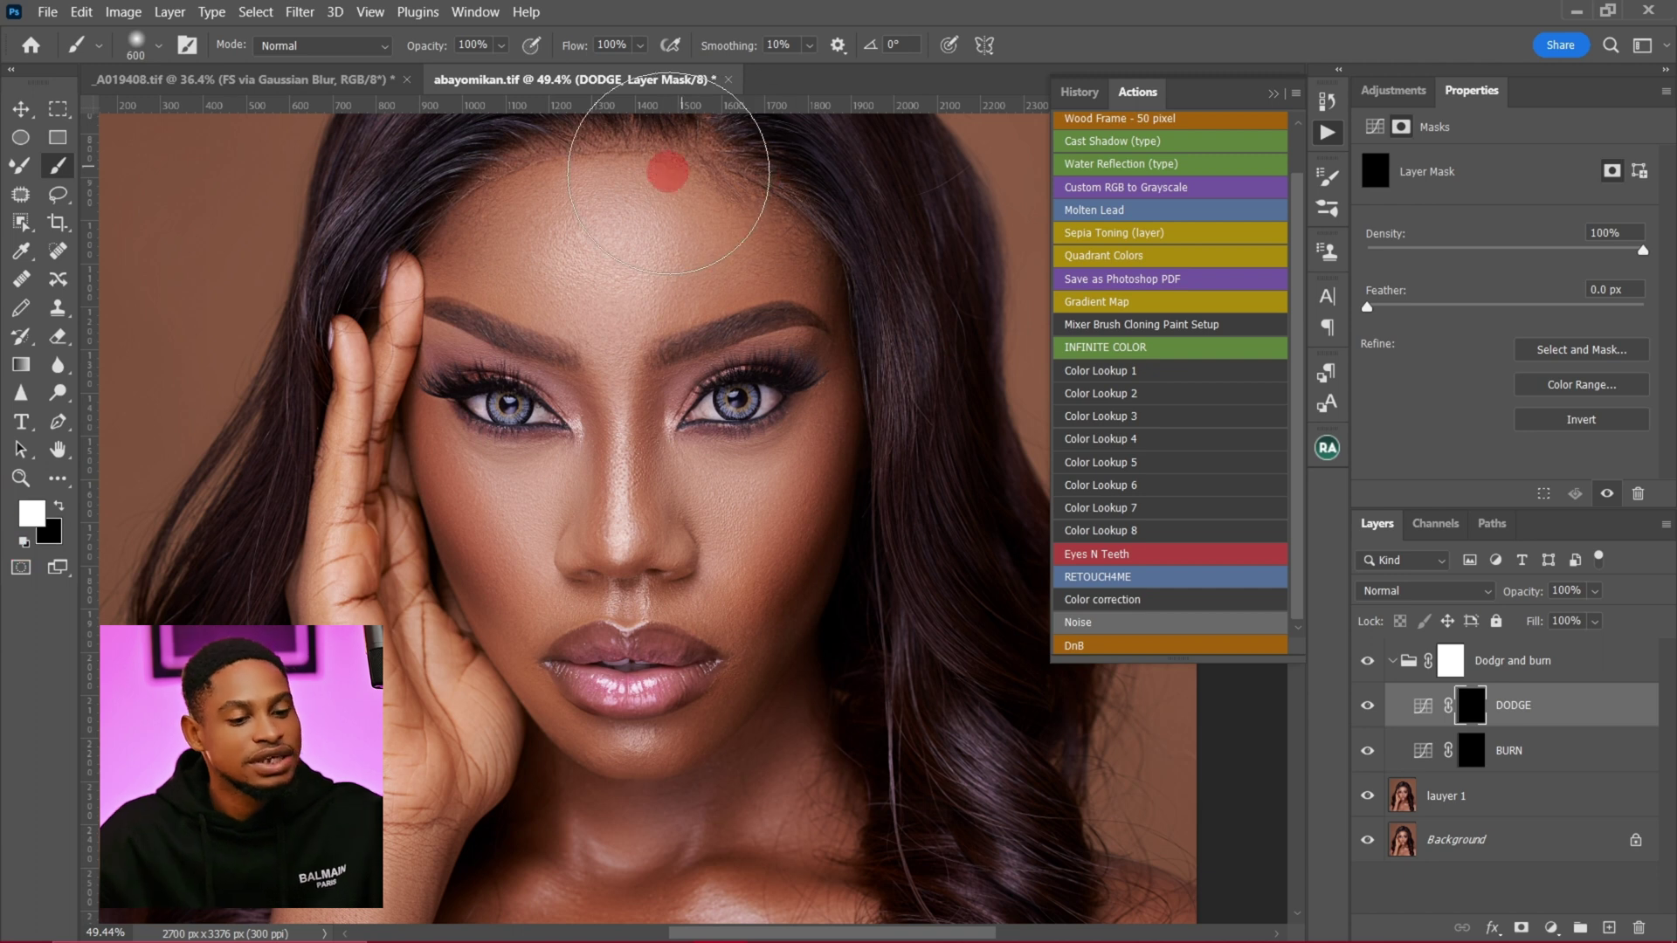
key("[")
key("[")
key("[")
key("[")
key("[")
key("[")
key("[")
key("[")
key("[")
key("[")
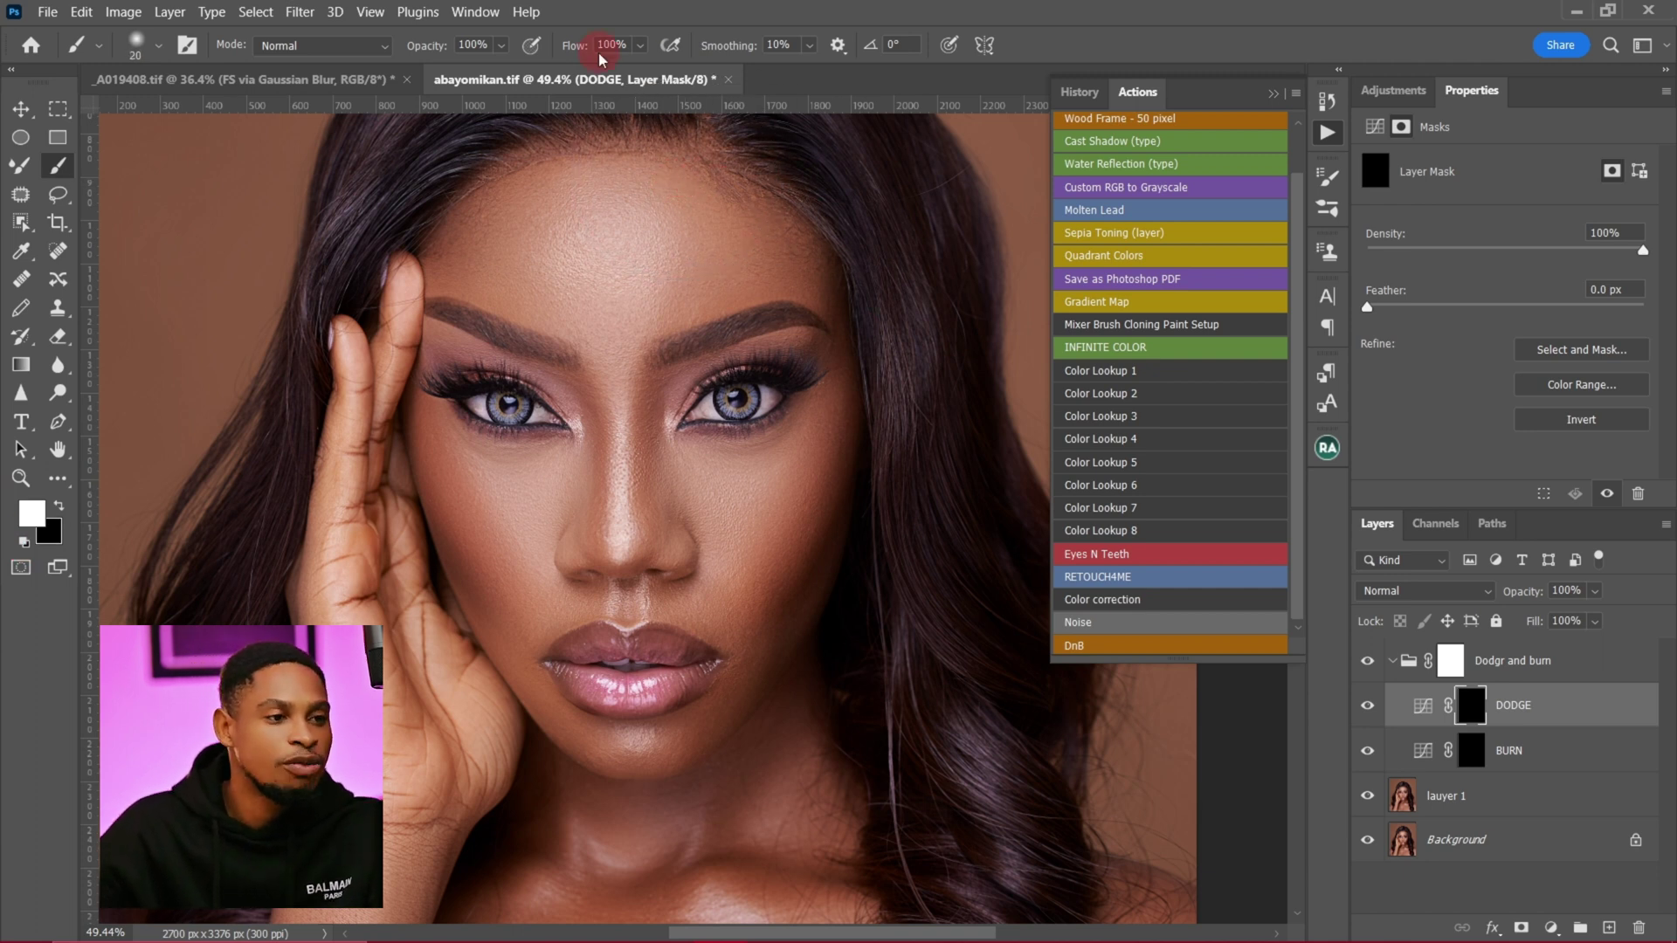
key("]")
key("]")
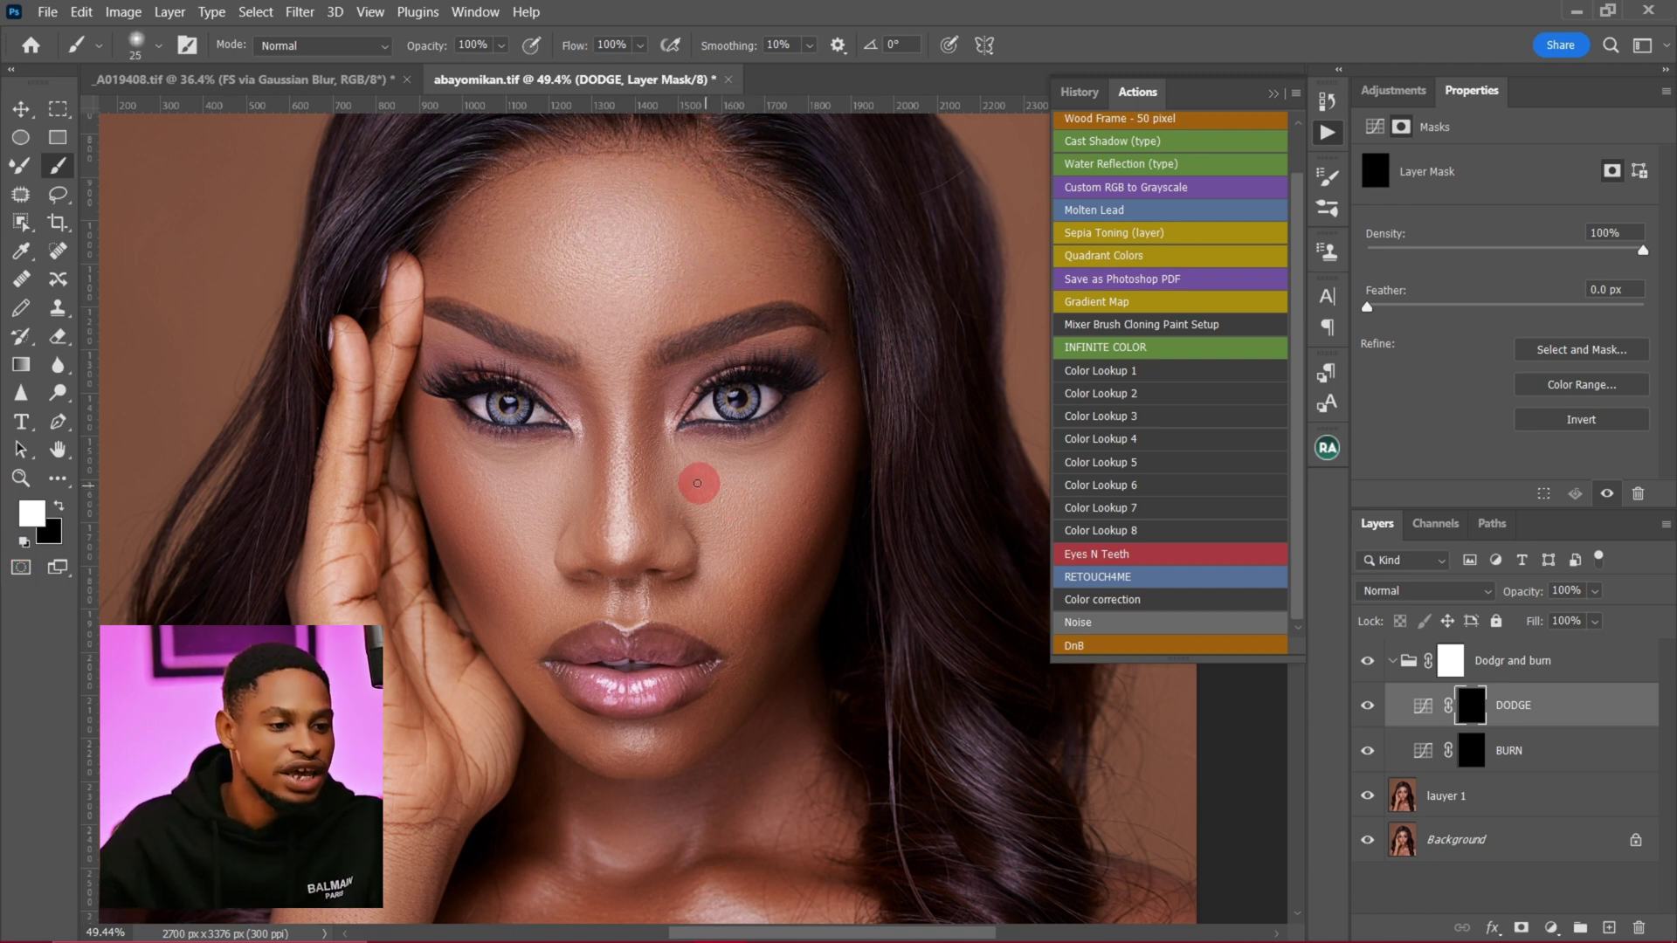
mouse_move(687, 470)
left_mouse_down()
mouse_move(779, 481)
mouse_move(684, 483)
mouse_move(739, 508)
mouse_move(689, 494)
mouse_move(742, 548)
mouse_move(712, 538)
mouse_move(738, 581)
left_mouse_up()
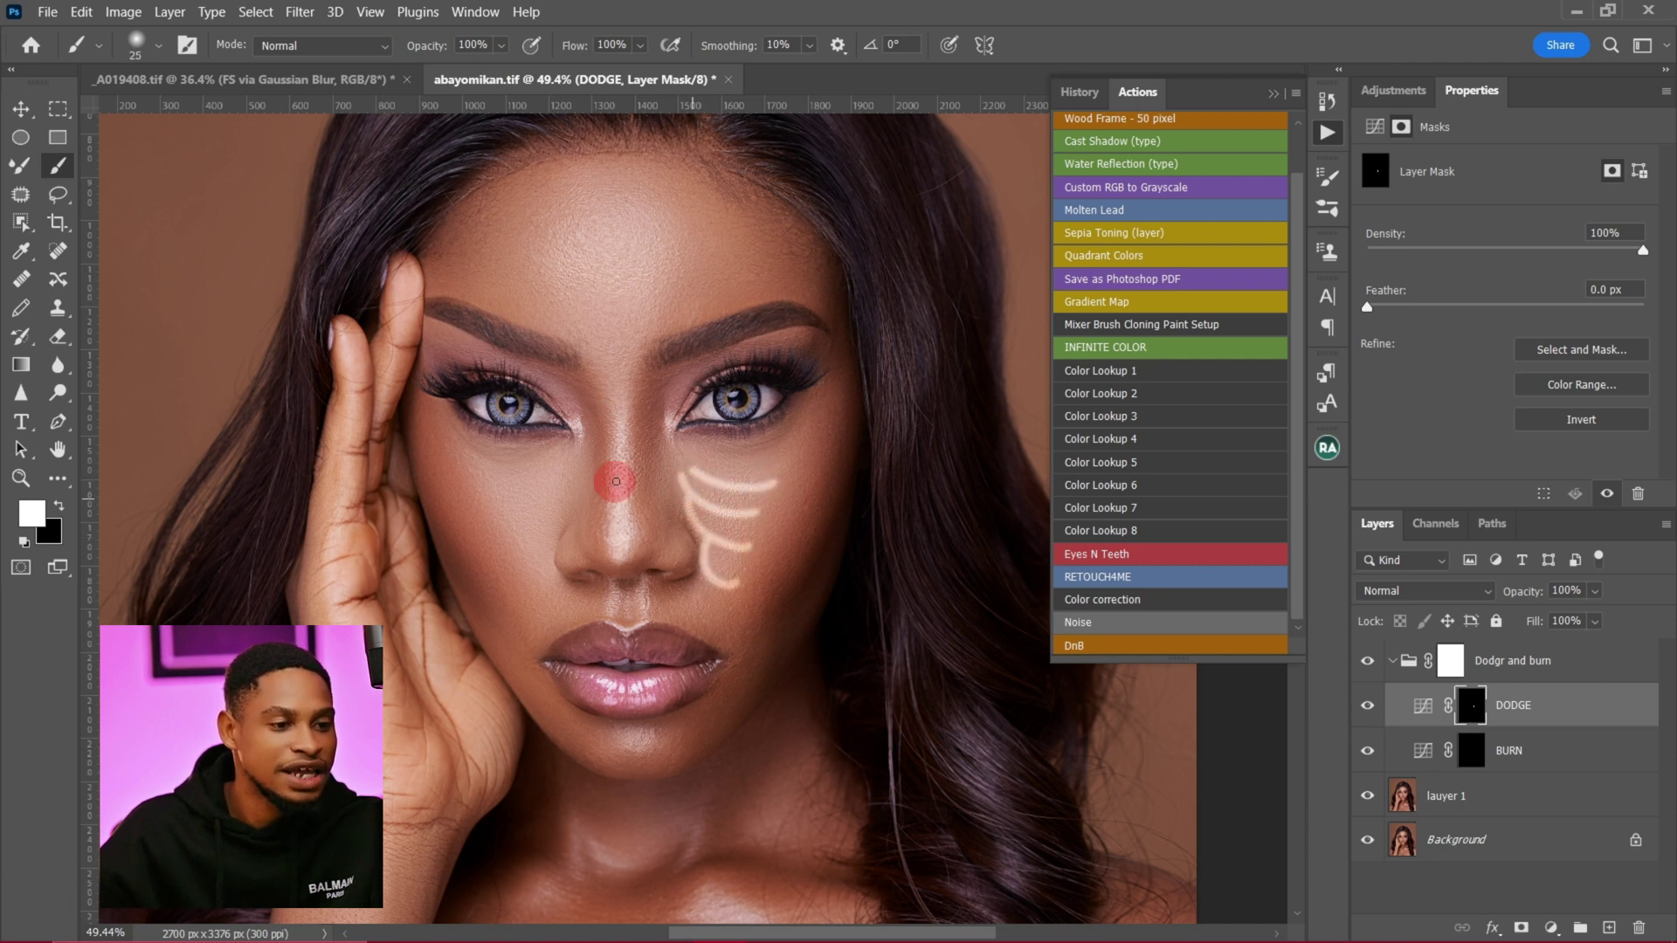
left_click_drag(613, 462, 625, 538)
Step: Dodge the other cheek and chin, then paint the forehead with a 40 px brush
mouse_move(471, 463)
left_mouse_down()
mouse_move(528, 475)
mouse_move(521, 509)
mouse_move(550, 534)
left_mouse_up()
left_click_drag(555, 560, 513, 569)
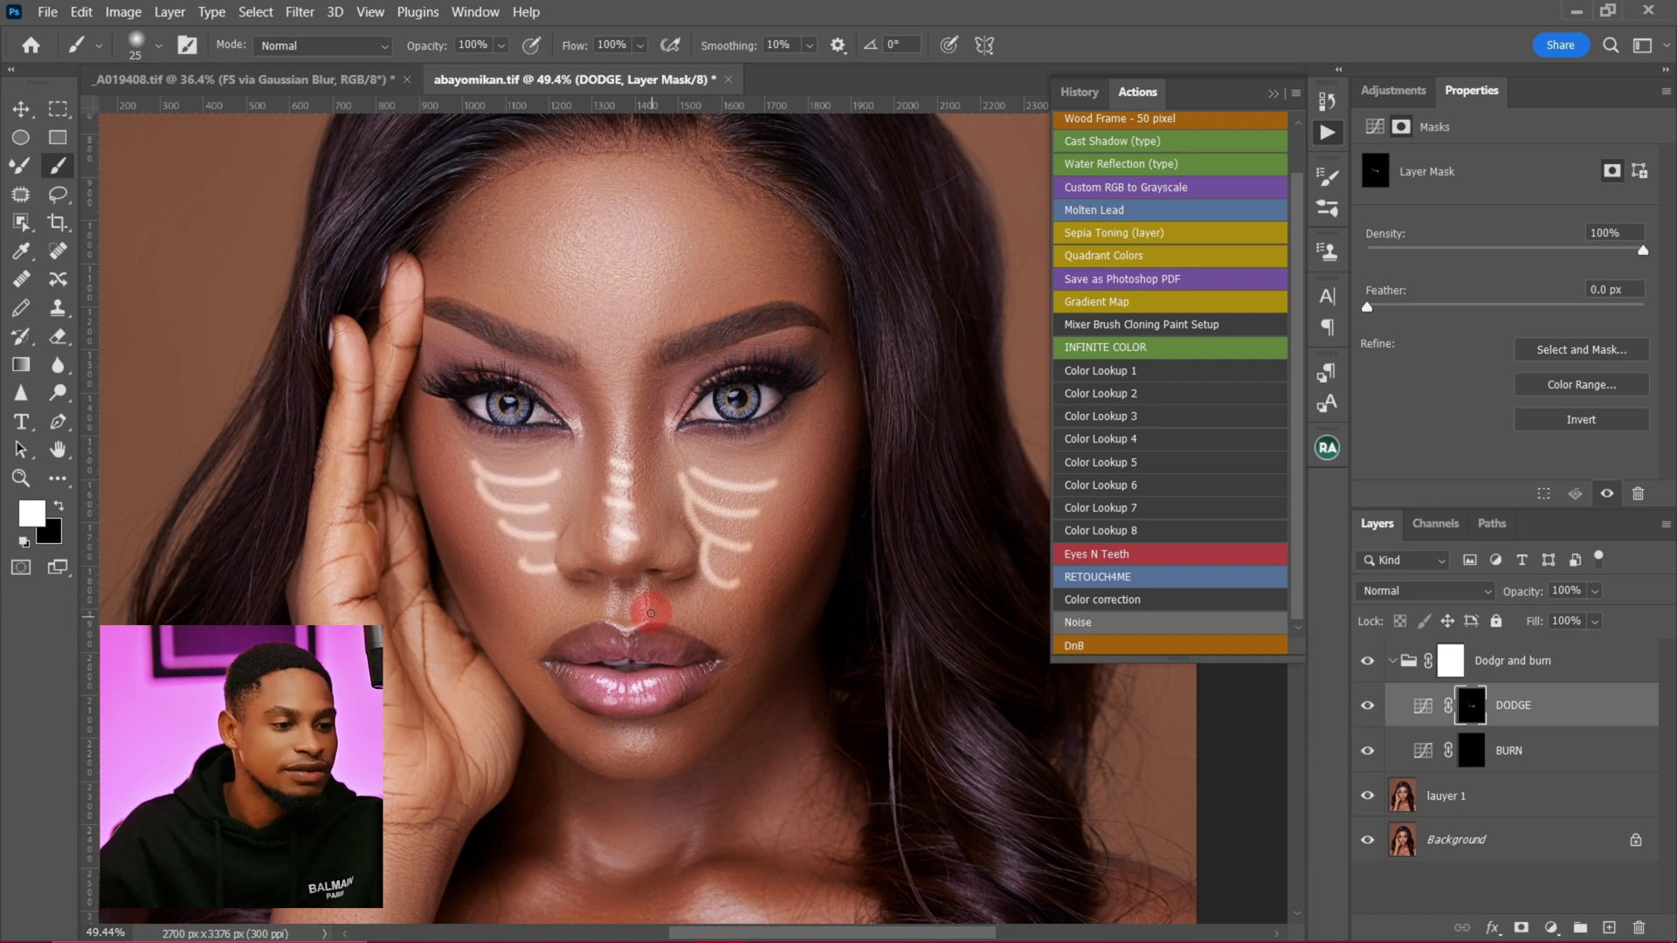
left_click(636, 738)
key("bracketright")
key("bracketright")
key("bracketright")
mouse_move(573, 210)
left_mouse_down()
mouse_move(631, 229)
mouse_move(575, 237)
mouse_move(612, 255)
mouse_move(592, 264)
mouse_move(619, 286)
mouse_move(590, 301)
mouse_move(636, 316)
mouse_move(592, 335)
mouse_move(635, 351)
mouse_move(597, 359)
mouse_move(649, 358)
left_mouse_up()
left_click(1468, 752)
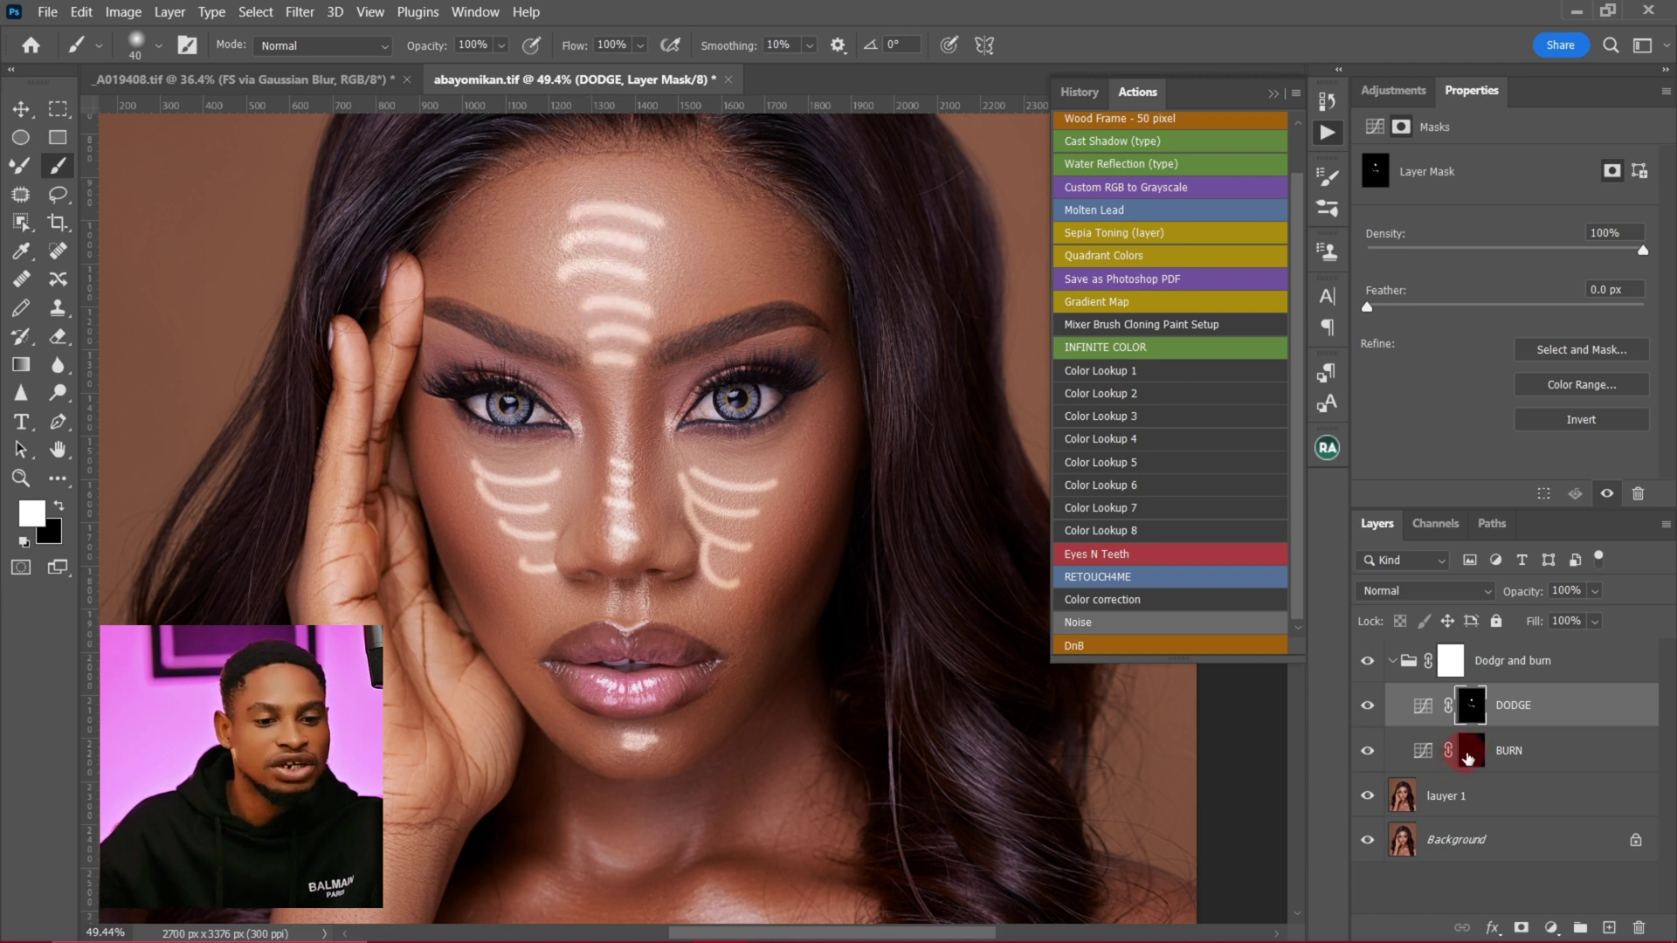
left_click(1467, 751)
Step: With a 35 px brush, burn the forehead sides, both cheeks and right jawline, then feather the BURN mask
key("bracketleft")
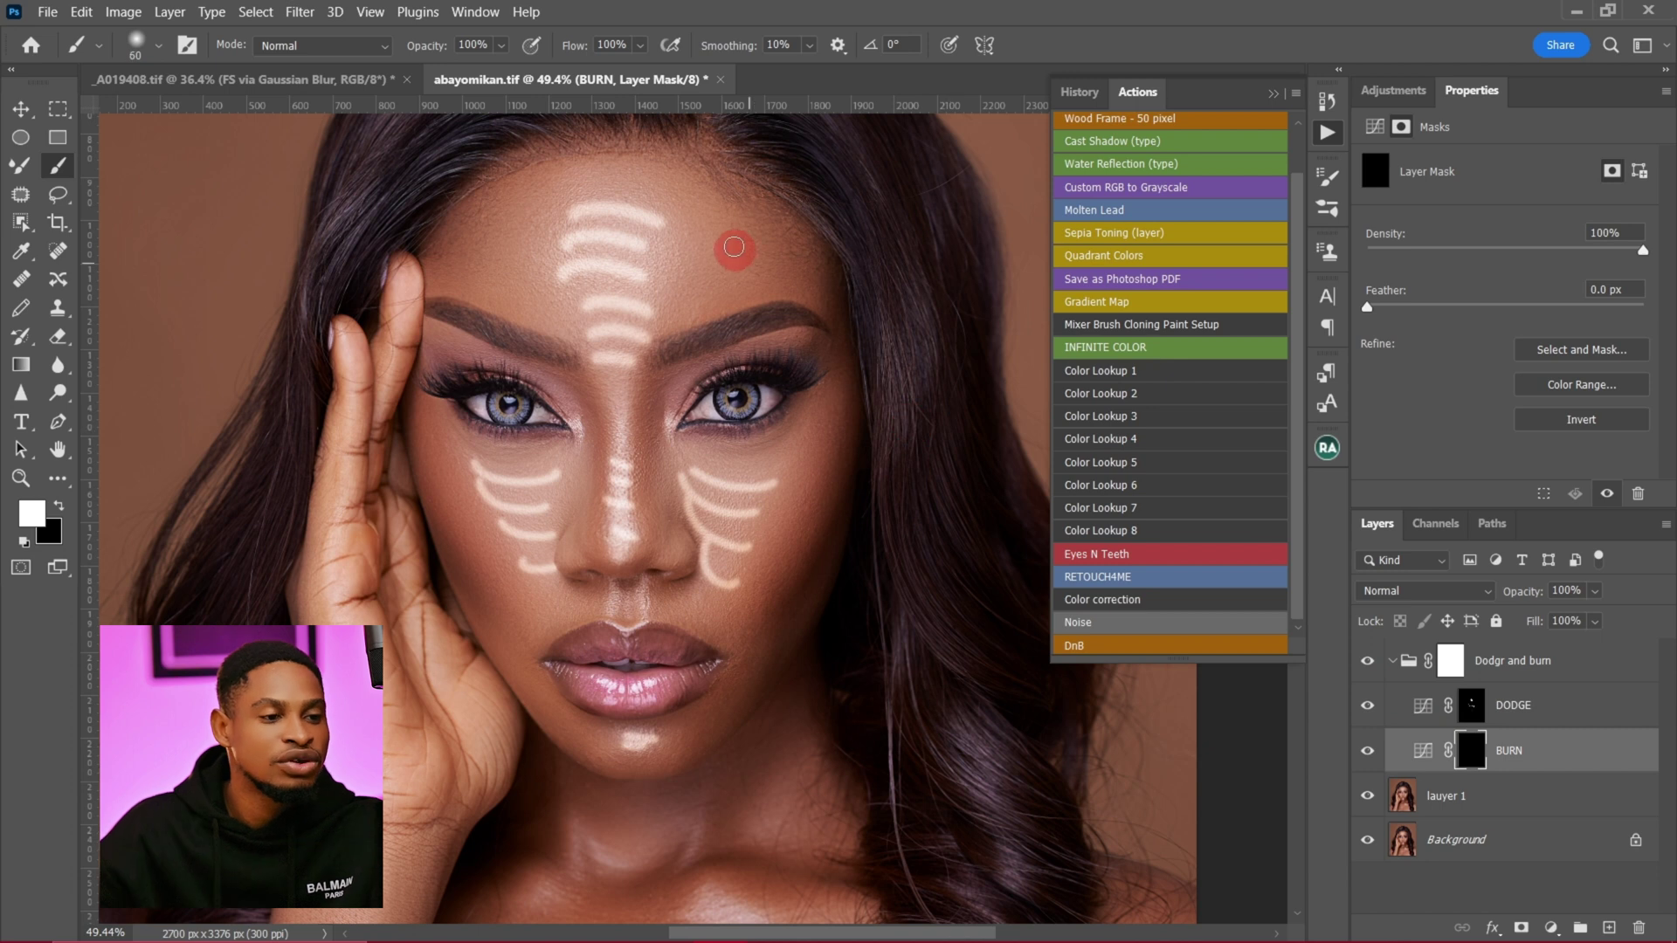
mouse_move(704, 201)
left_mouse_down()
mouse_move(762, 228)
mouse_move(770, 264)
mouse_move(734, 240)
mouse_move(743, 280)
mouse_move(712, 301)
left_mouse_up()
mouse_move(502, 210)
left_mouse_down()
mouse_move(452, 258)
mouse_move(518, 232)
mouse_move(490, 263)
mouse_move(524, 264)
mouse_move(506, 293)
left_mouse_up()
left_click_drag(431, 438, 472, 529)
mouse_move(835, 423)
left_mouse_down()
mouse_move(736, 597)
mouse_move(775, 599)
left_mouse_up()
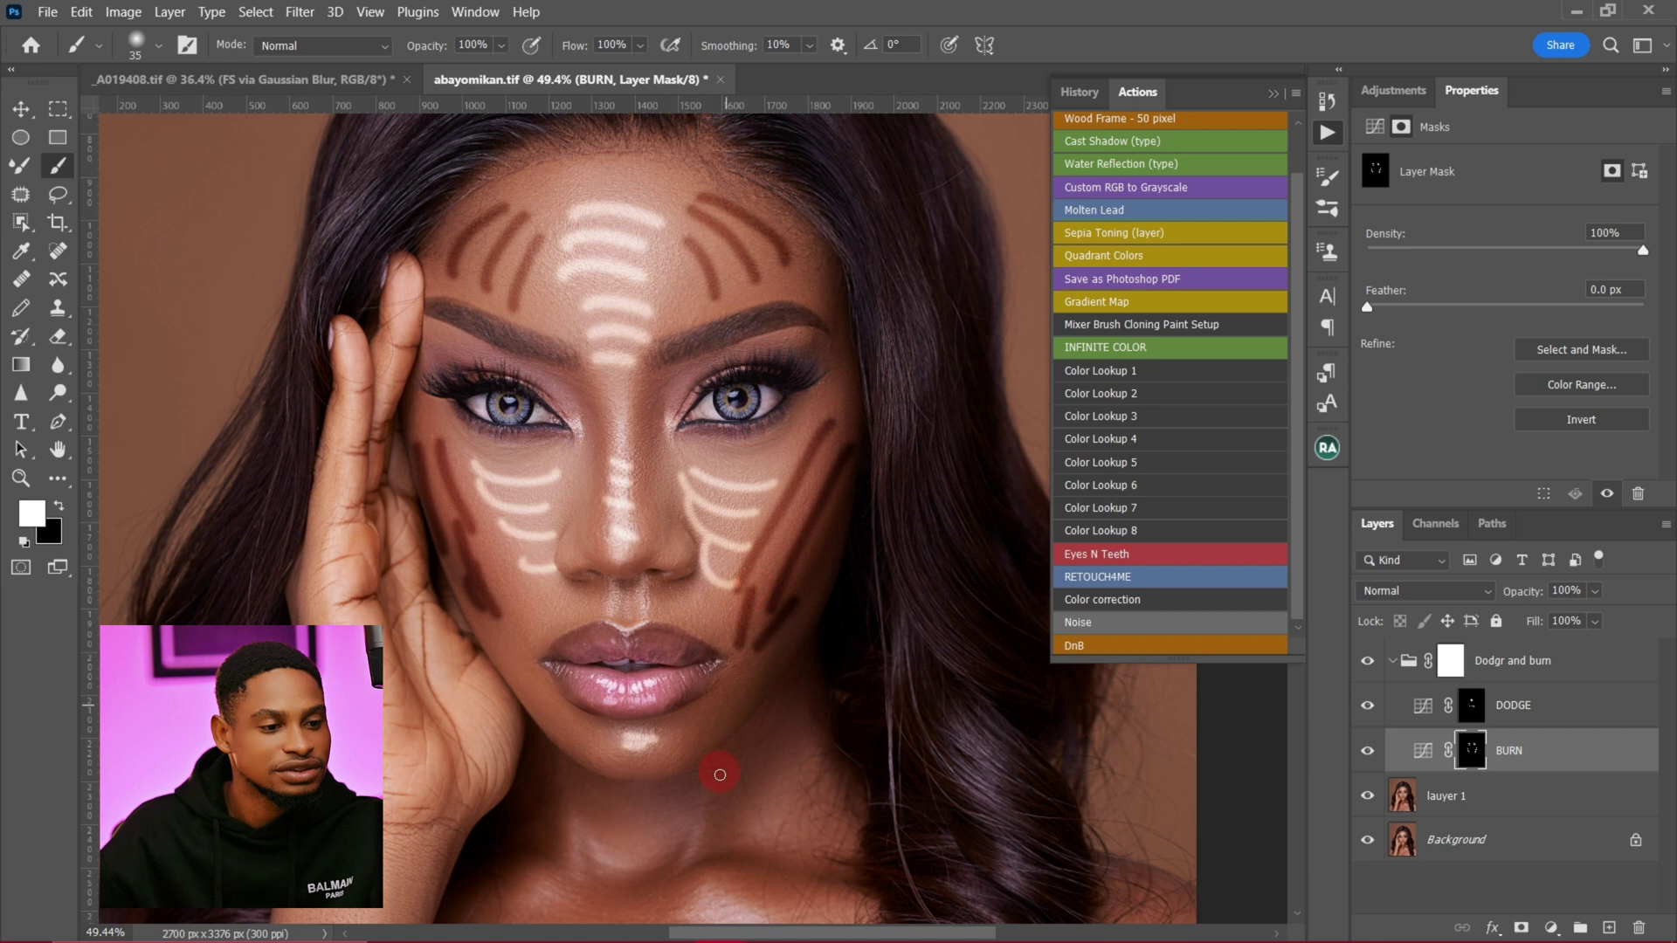
mouse_move(745, 768)
left_mouse_down()
mouse_move(665, 800)
mouse_move(597, 780)
mouse_move(595, 798)
mouse_move(717, 808)
mouse_move(791, 748)
left_mouse_up()
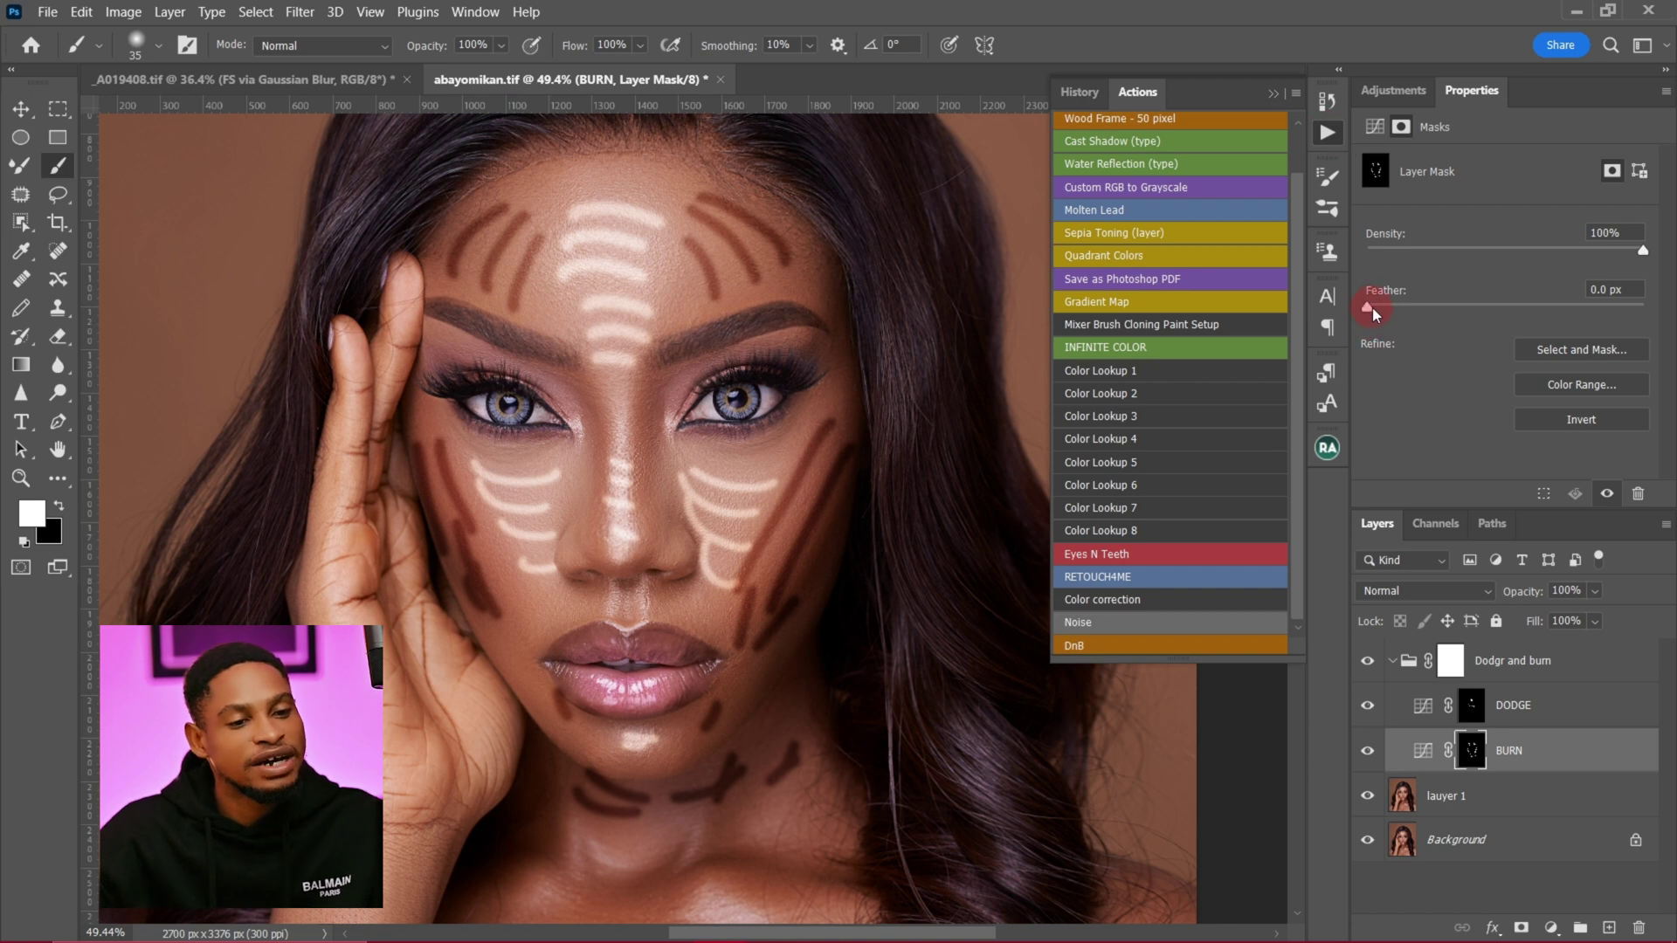
left_click_drag(1371, 307, 1521, 307)
Step: Feather the DODGE mask to 37.2 px and collapse the Dodgr and burn group
left_click(1471, 706)
left_click_drag(1370, 307, 1497, 311)
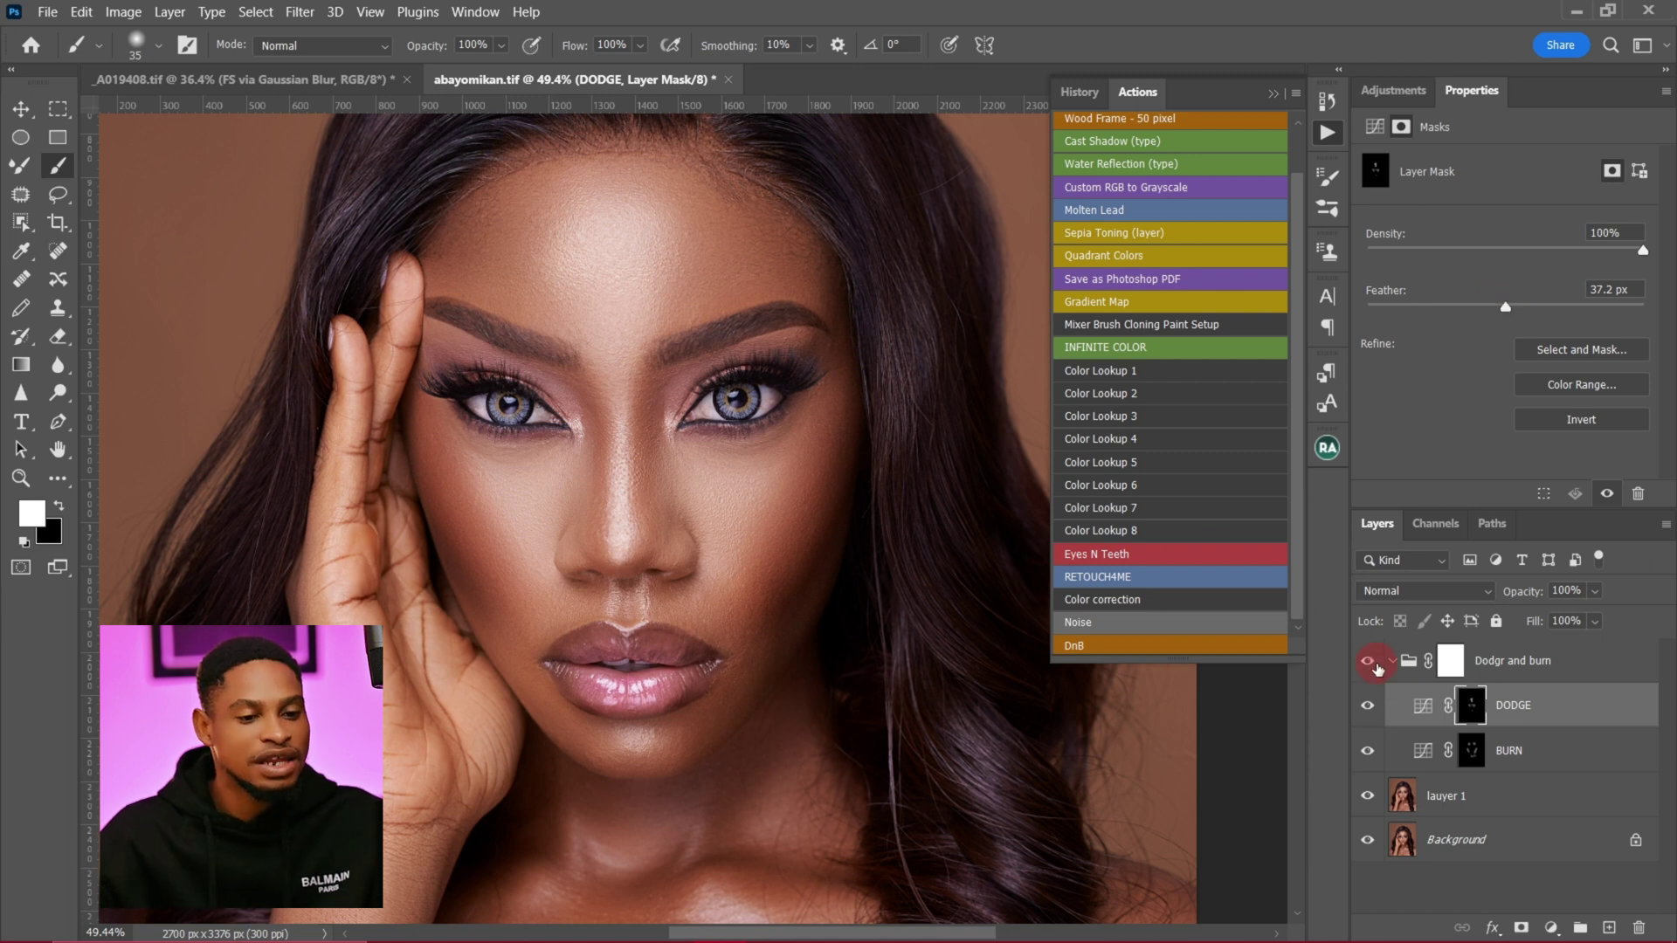
left_click(1392, 662)
Step: Toggle the Dodgr and burn group's visibility to compare before and after, ending visible
left_click(1369, 662)
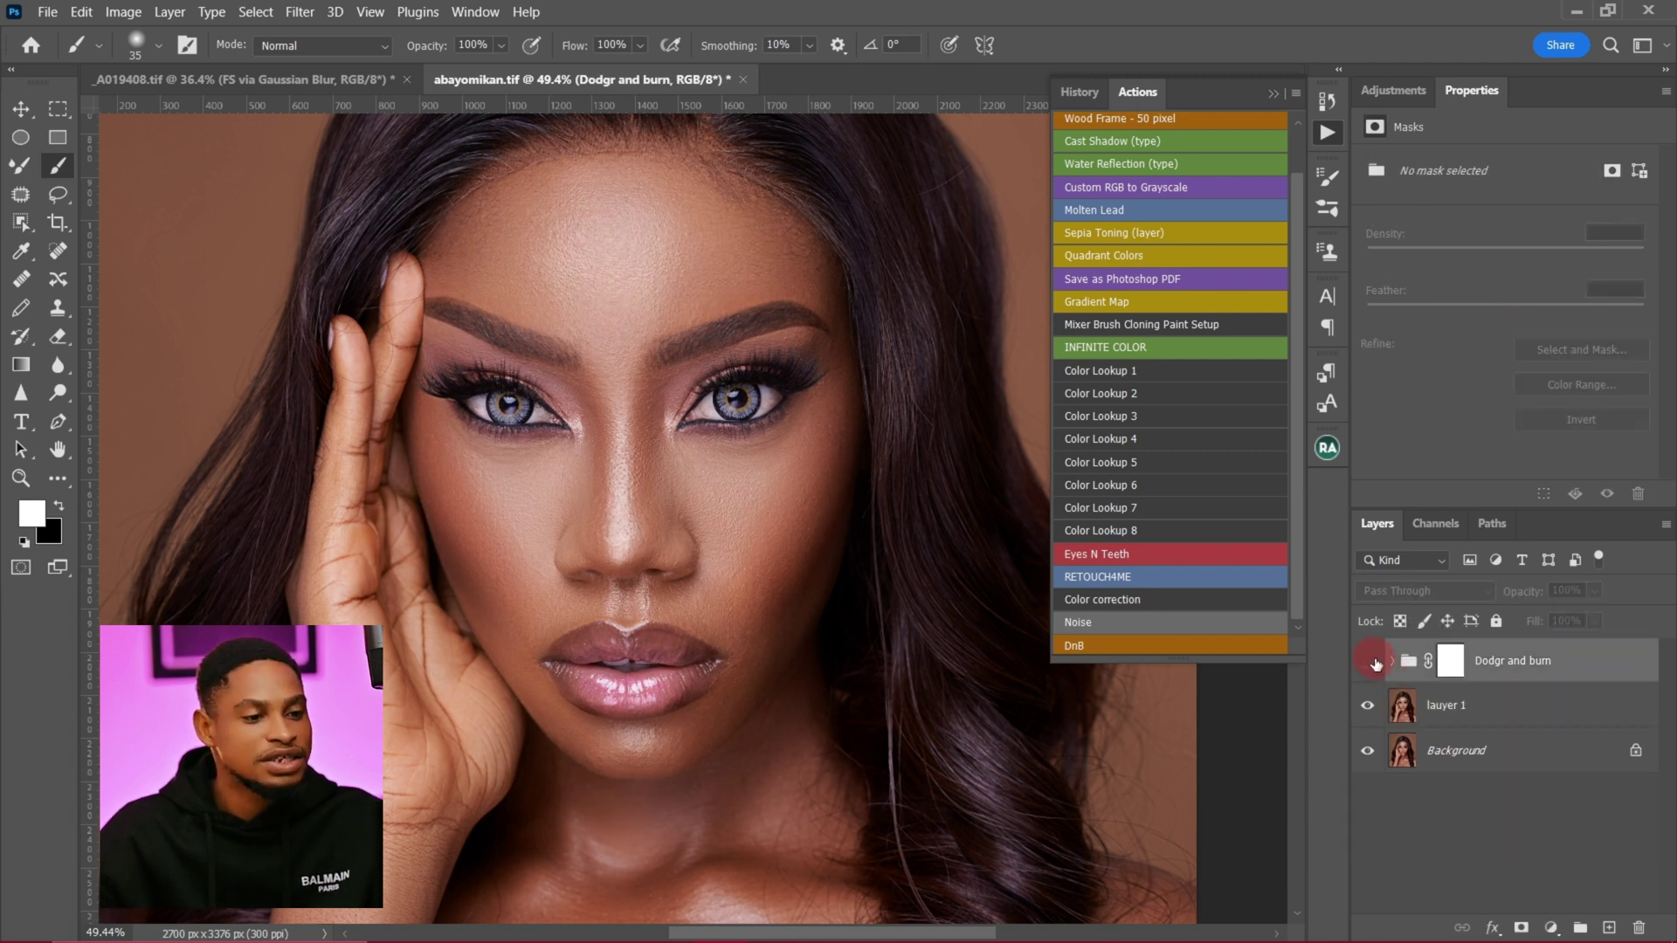
left_click(1369, 664)
left_click(1368, 666)
left_click(1369, 667)
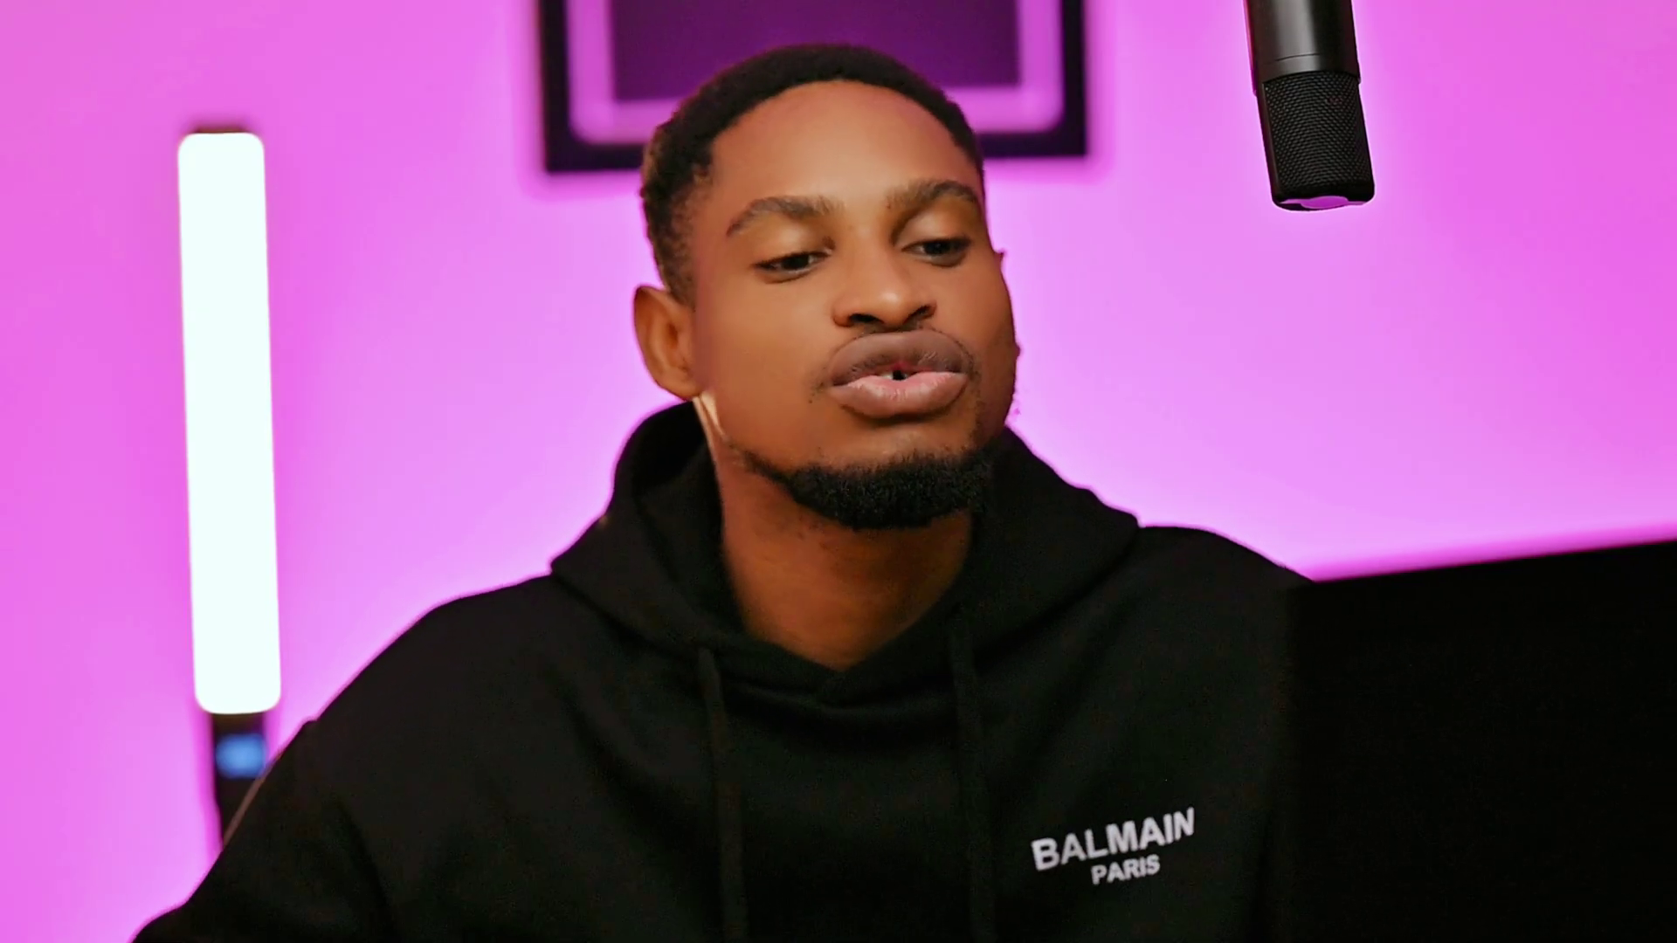
Step: Open the Beauty Retouch v3.3 panel from the RA icon in the panel dock
left_click(1328, 448)
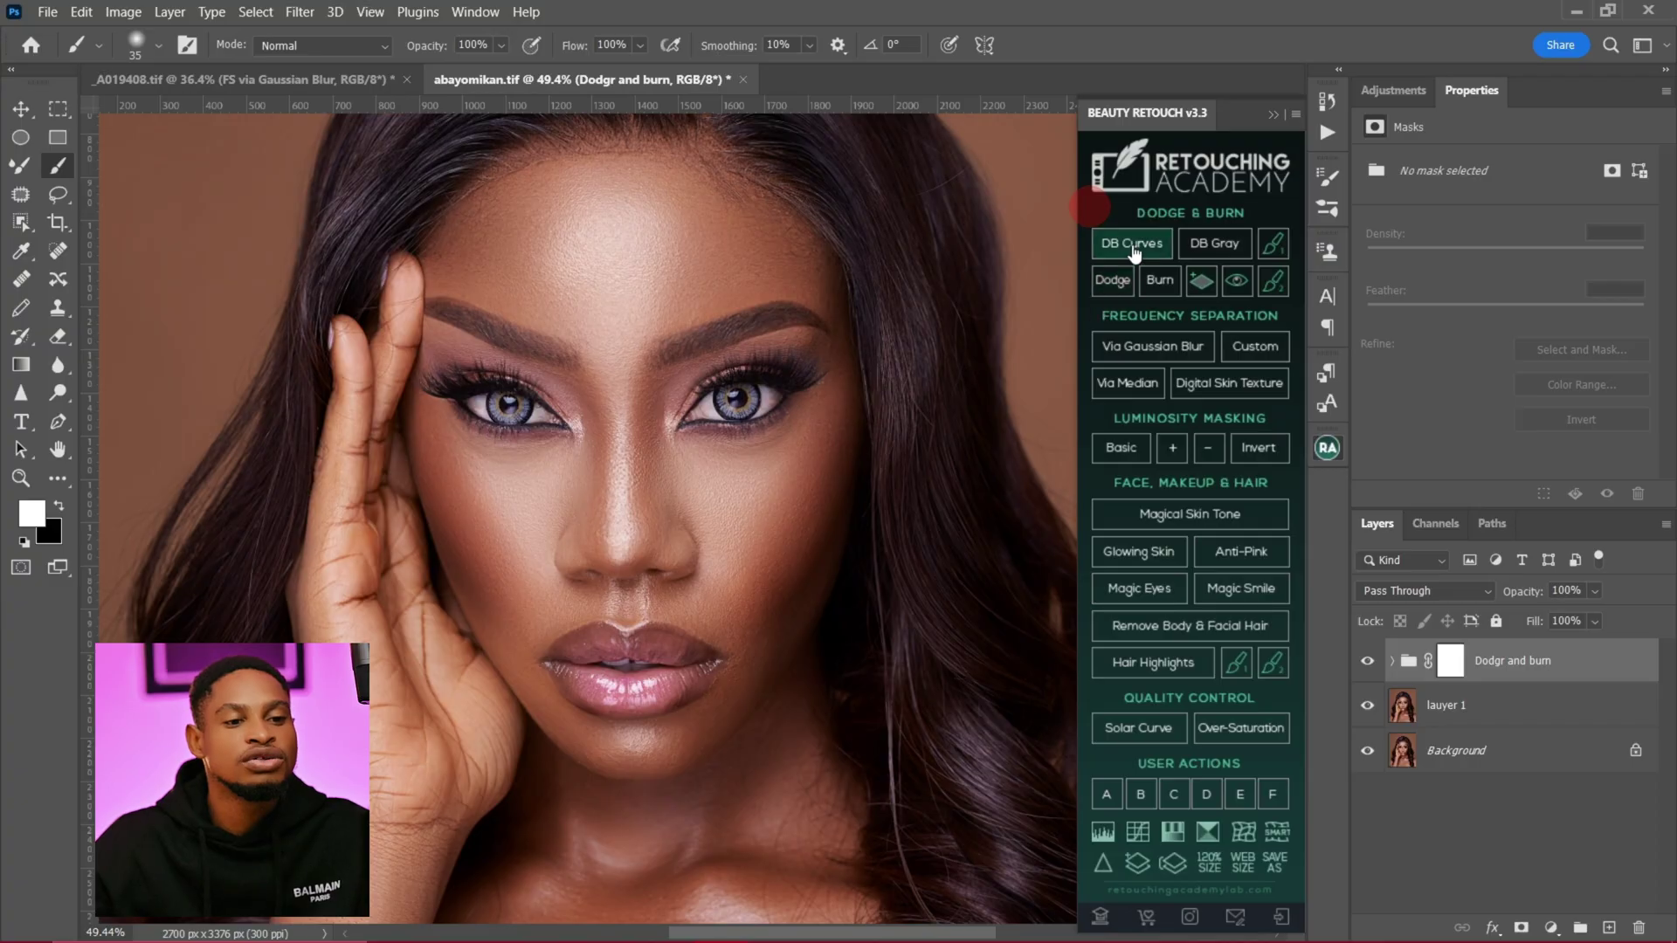